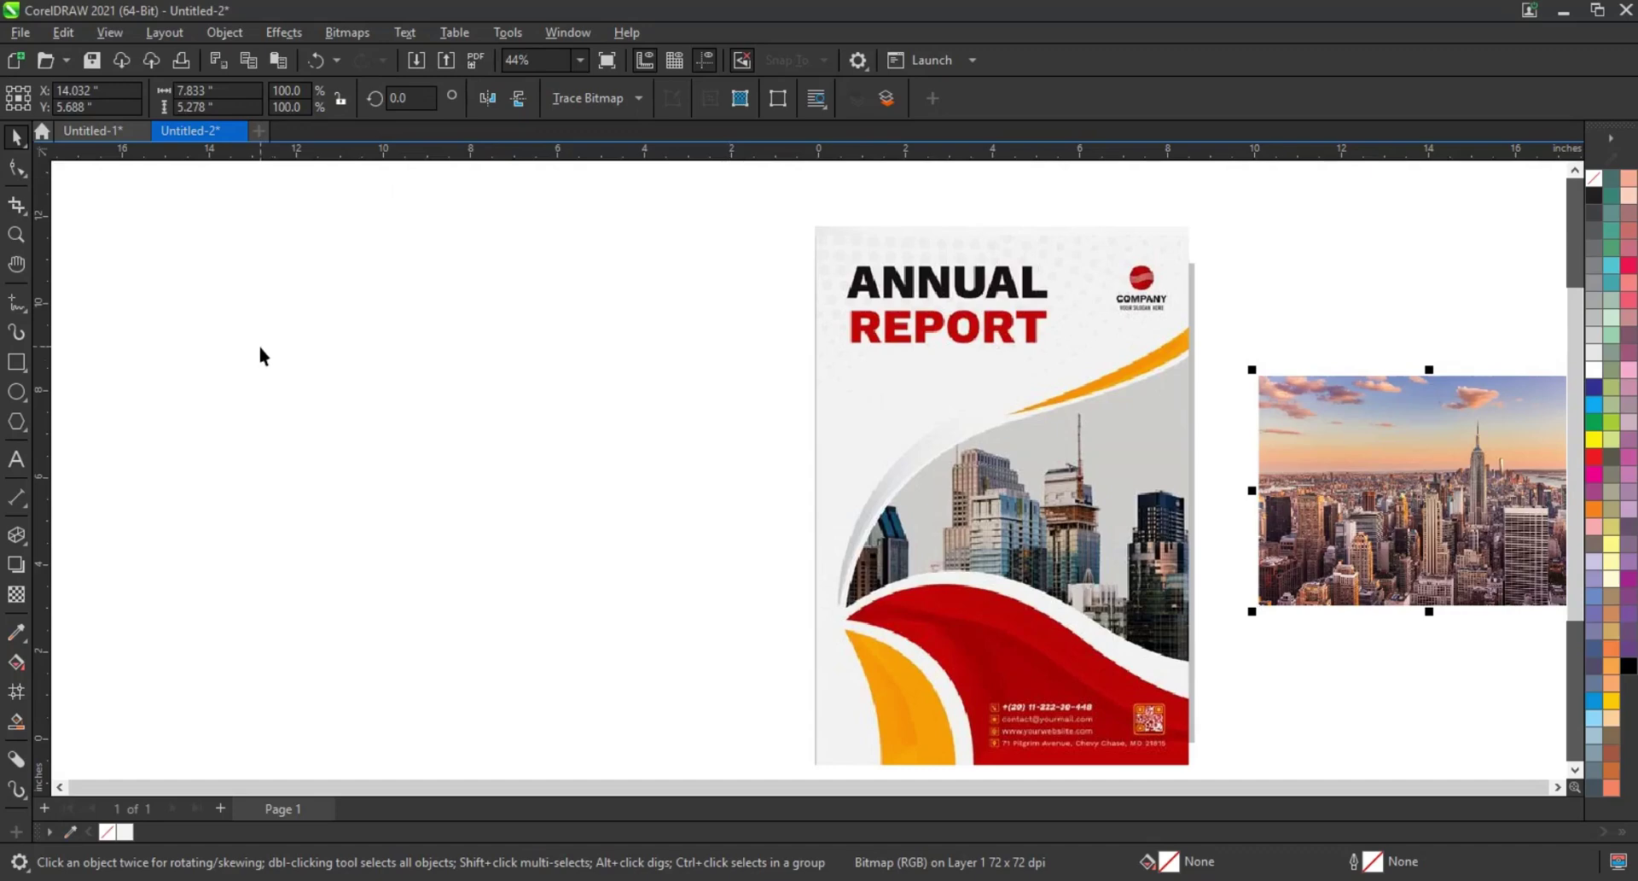
Draw a tall cover rectangle with a black hairline outline beside the reference cover
left_click(16, 362)
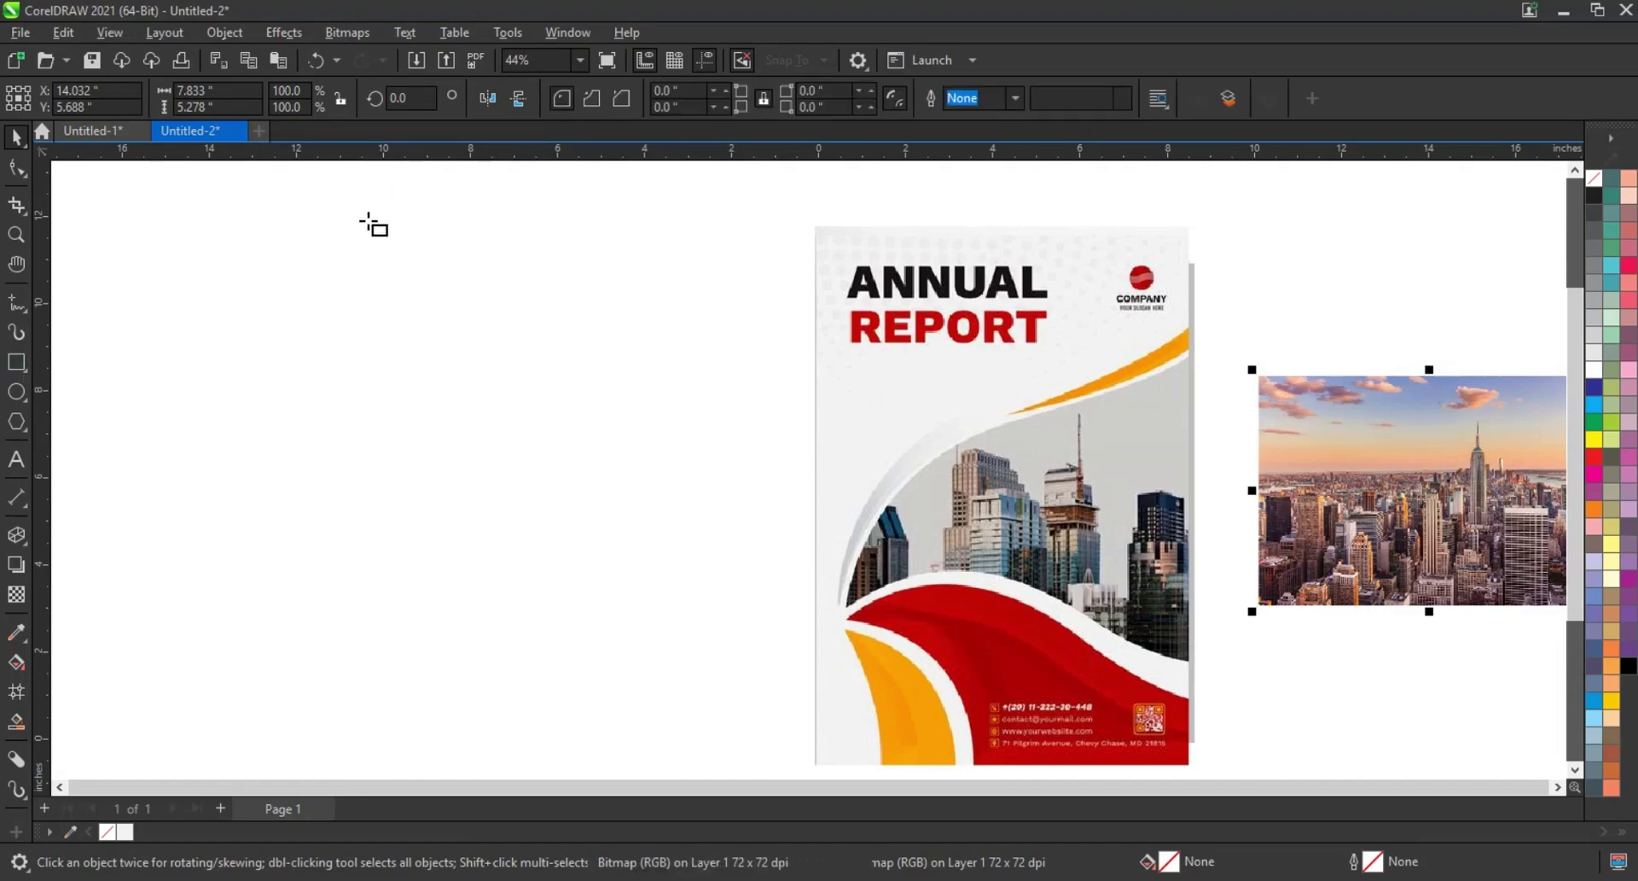
left_click_drag(367, 218, 737, 767)
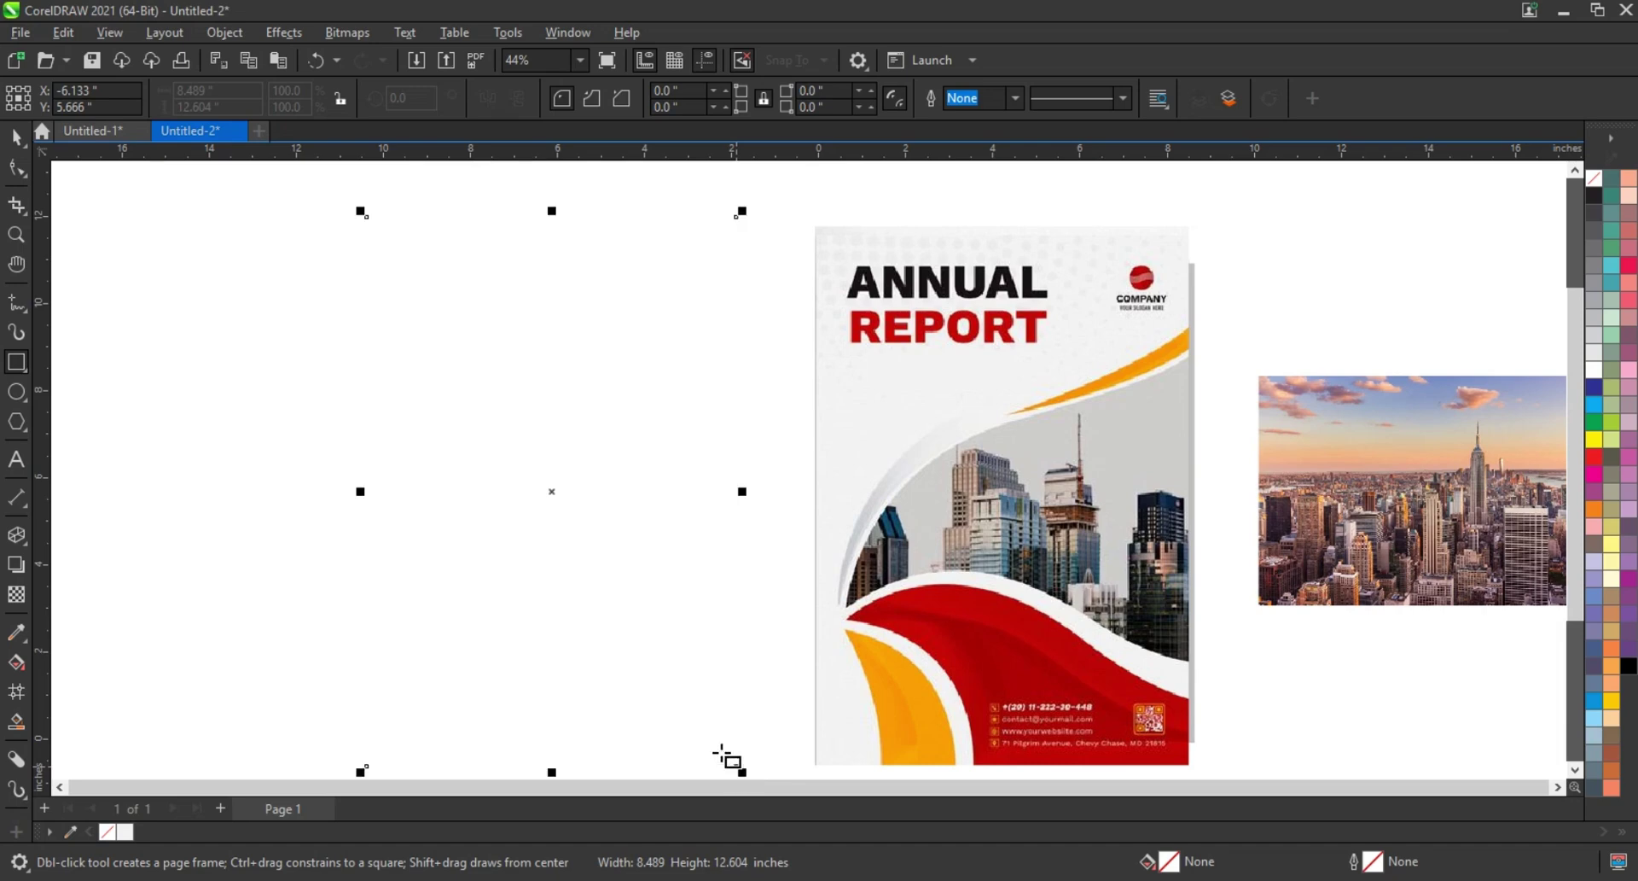
right_click(1598, 199)
left_click(1544, 206)
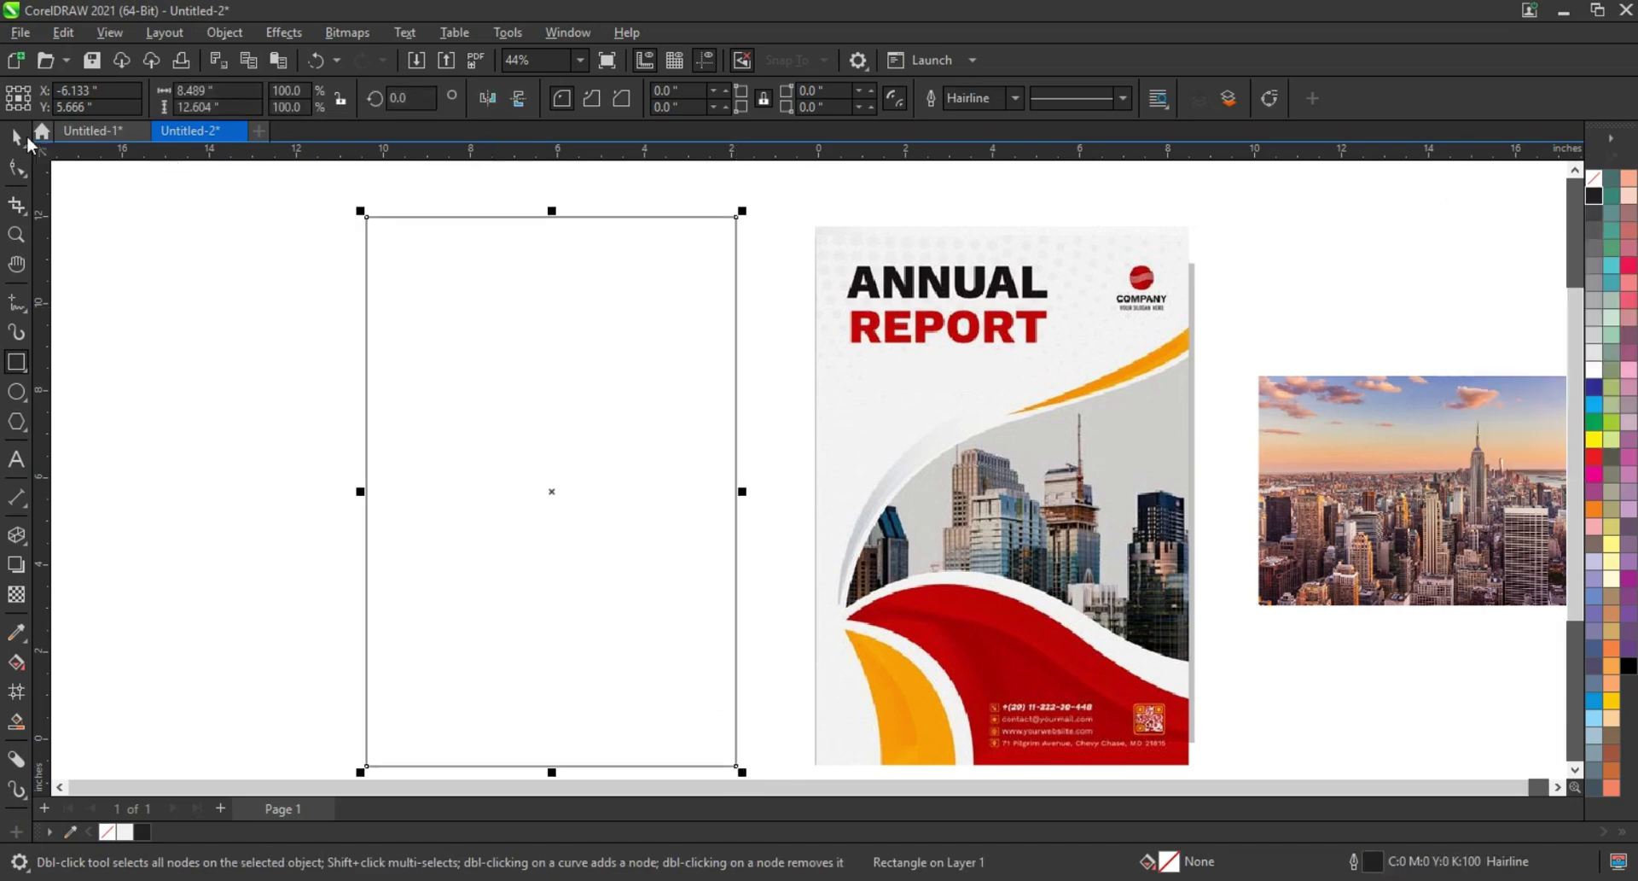
Enlarge and reposition the rectangle to about 11.2 × 16 inches, then zoom in around it
key("space")
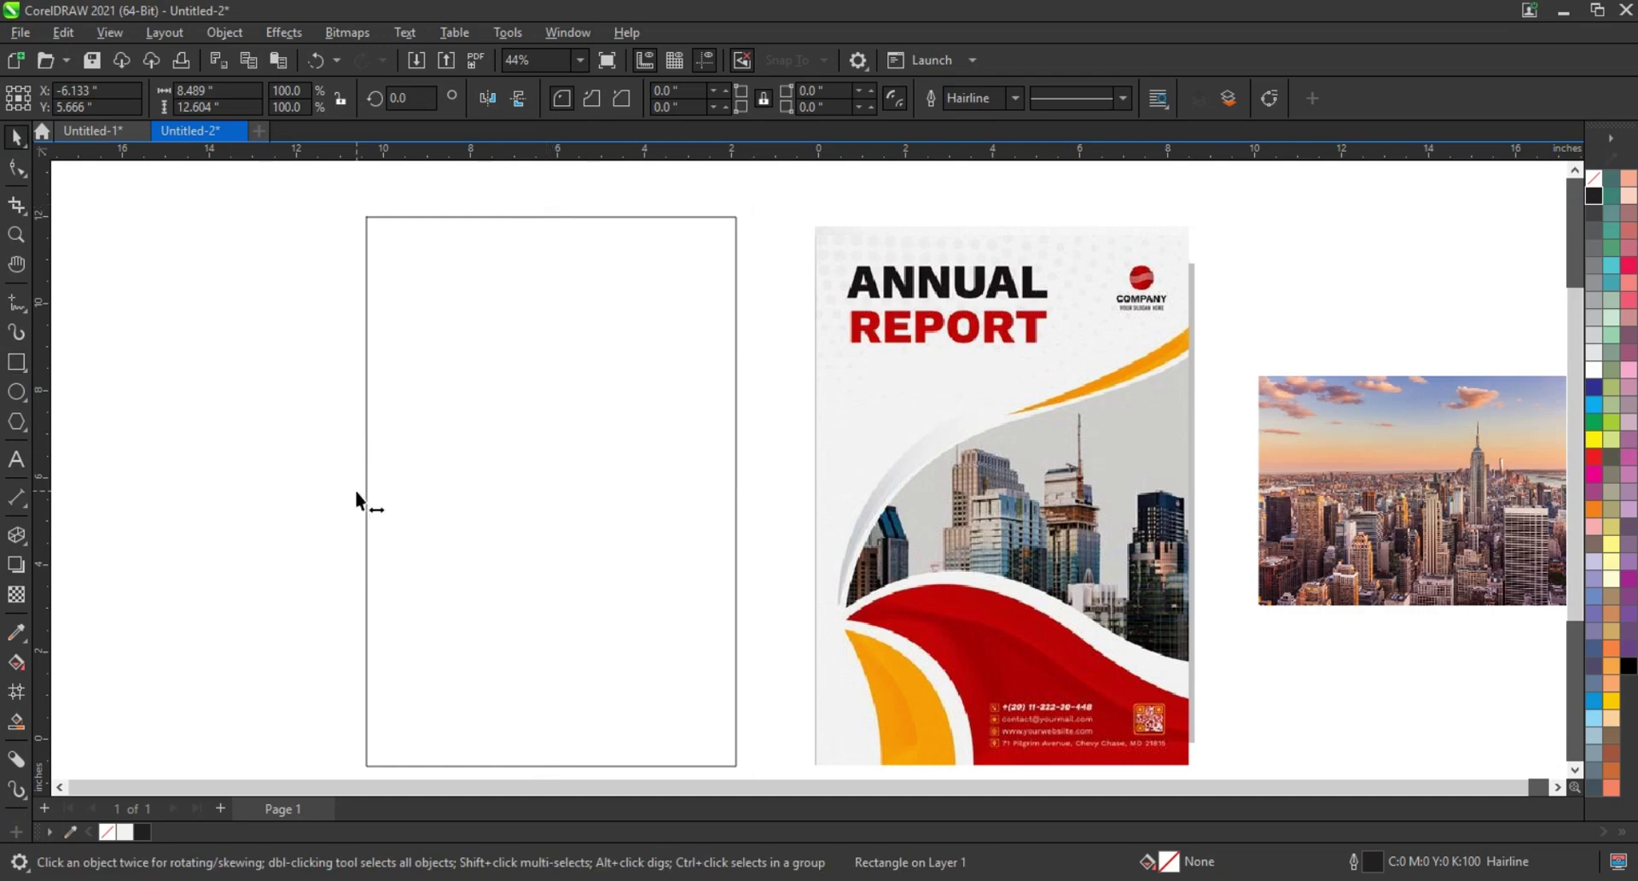
left_click_drag(355, 488, 338, 490)
left_click(309, 470)
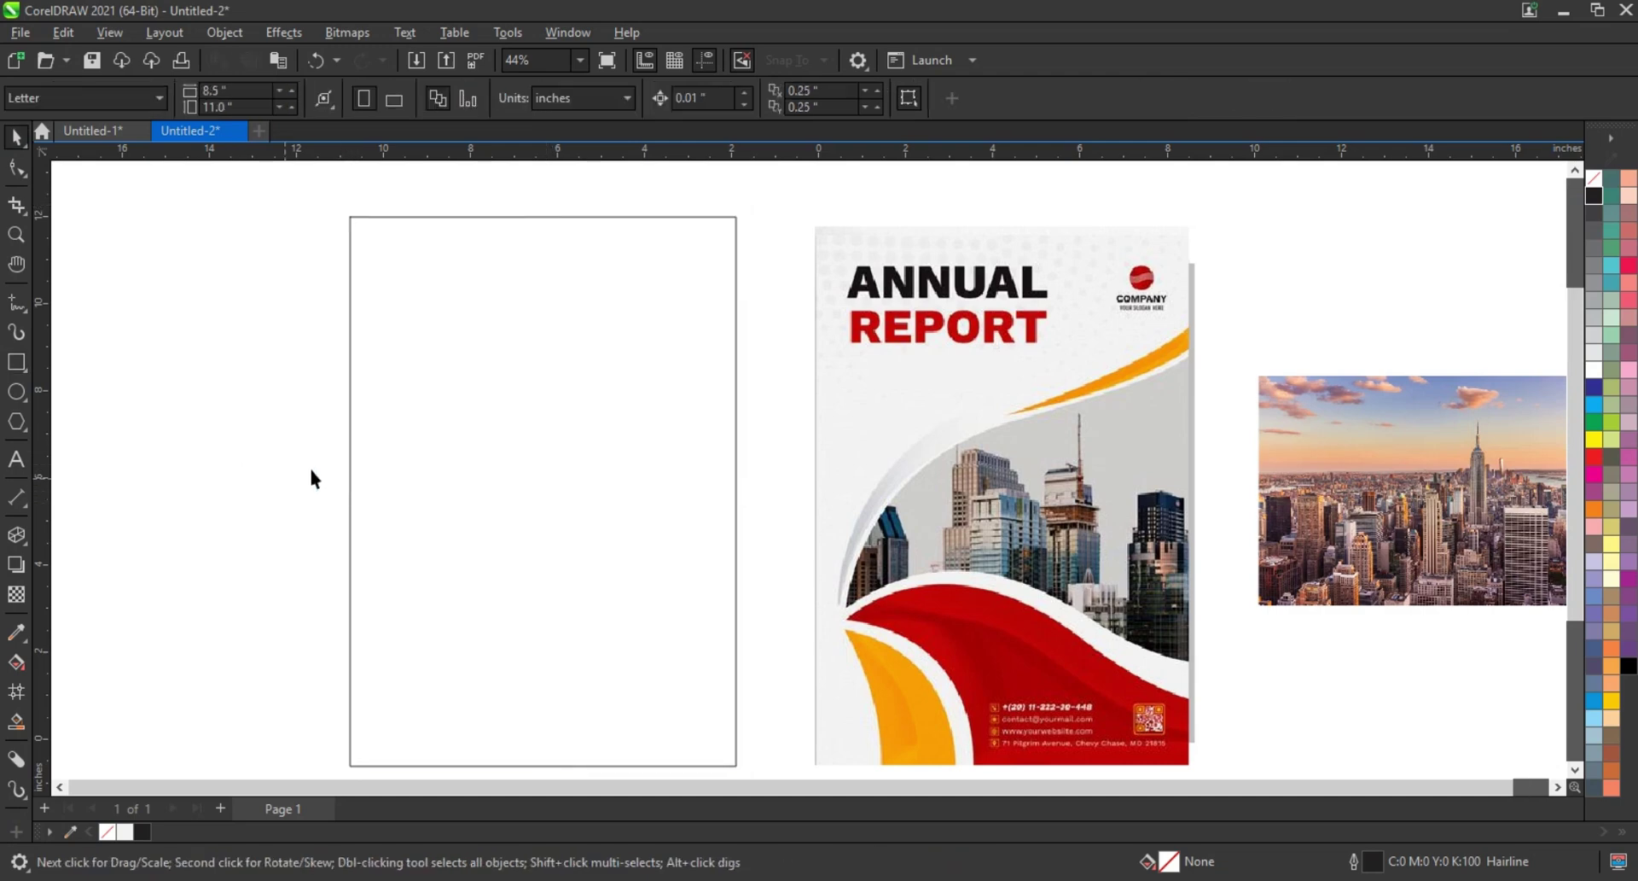
left_click(522, 429)
scroll(596, 442, "down", 1)
scroll(407, 293, "down", 1)
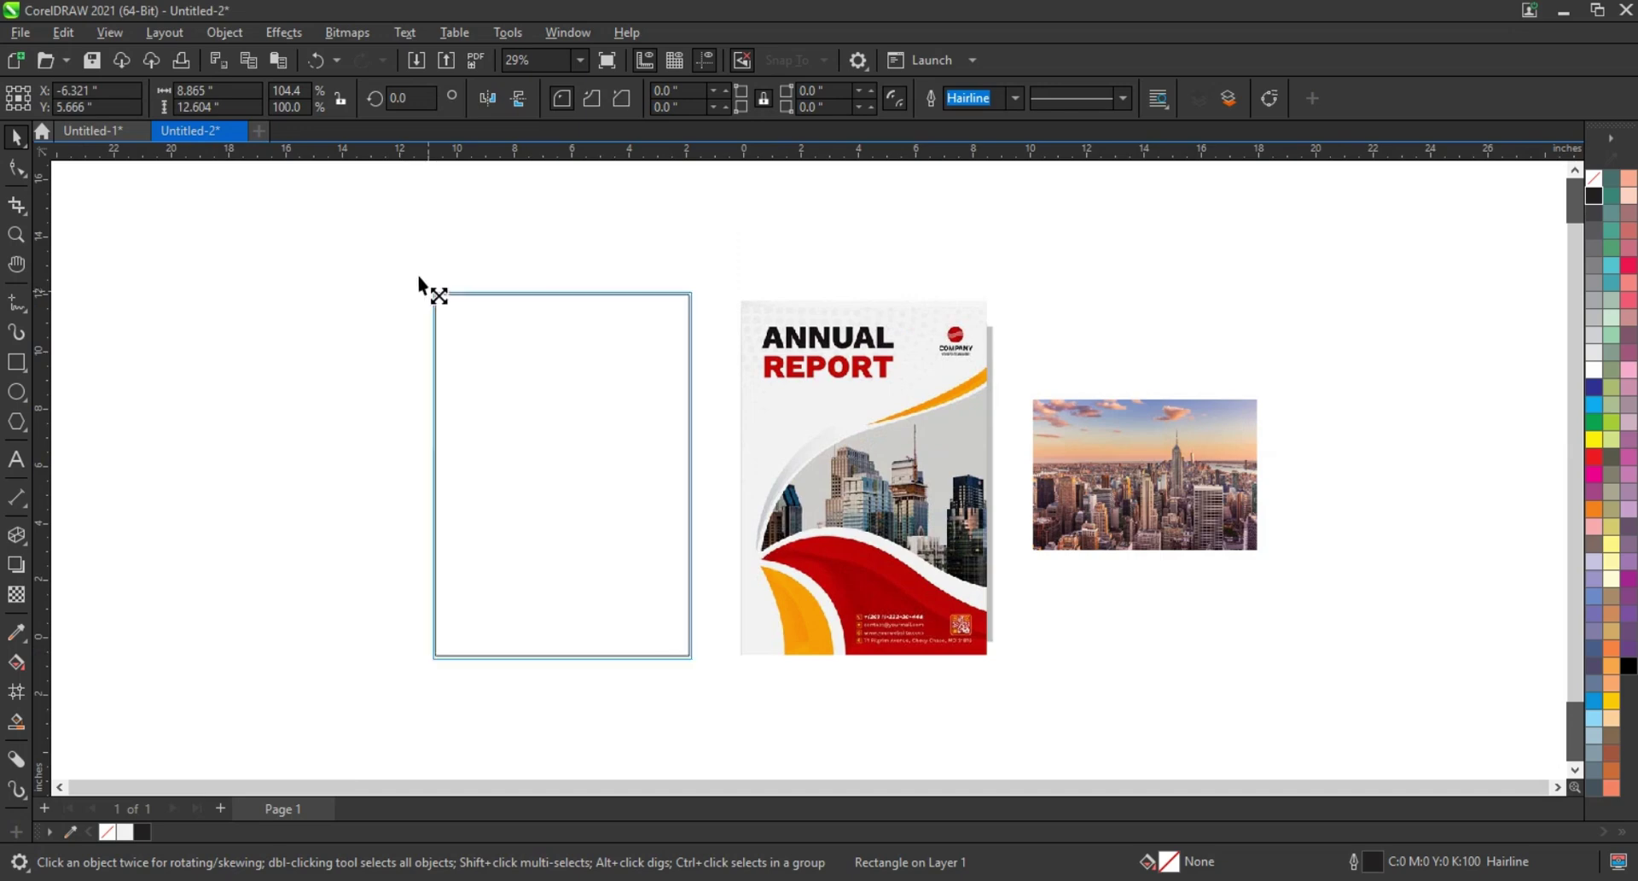
left_click_drag(418, 284, 394, 239)
left_click_drag(465, 347, 427, 329)
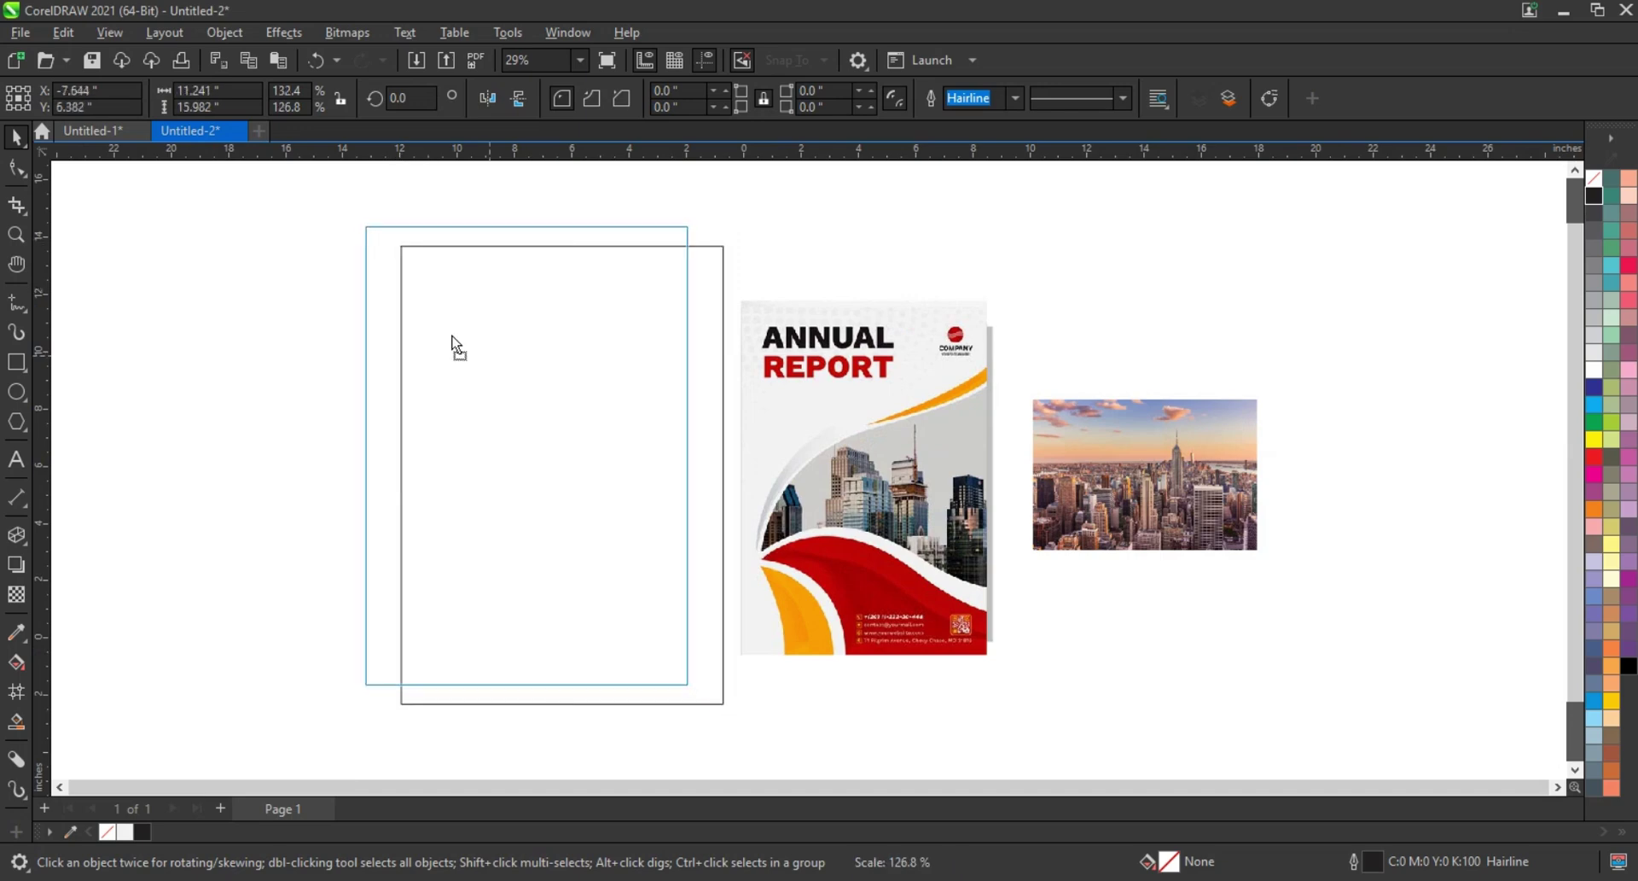
left_click(224, 359)
left_click_drag(232, 203, 1011, 702)
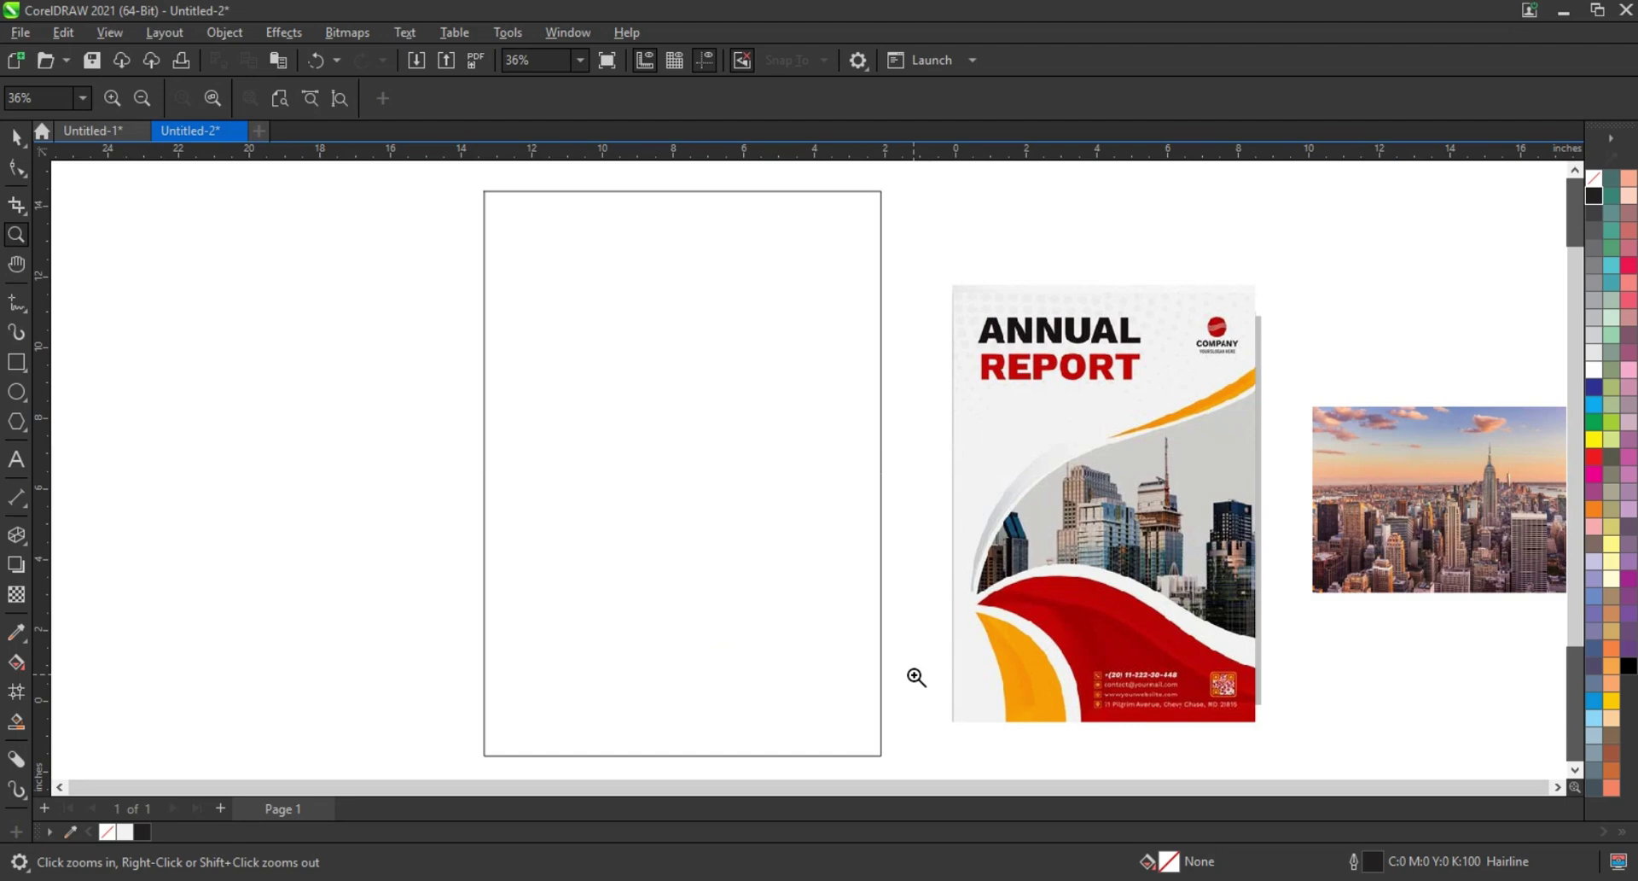
Draw a three-point 0.75 mm black line from the rectangle's right edge, down-left, to the bottom
left_click(17, 306)
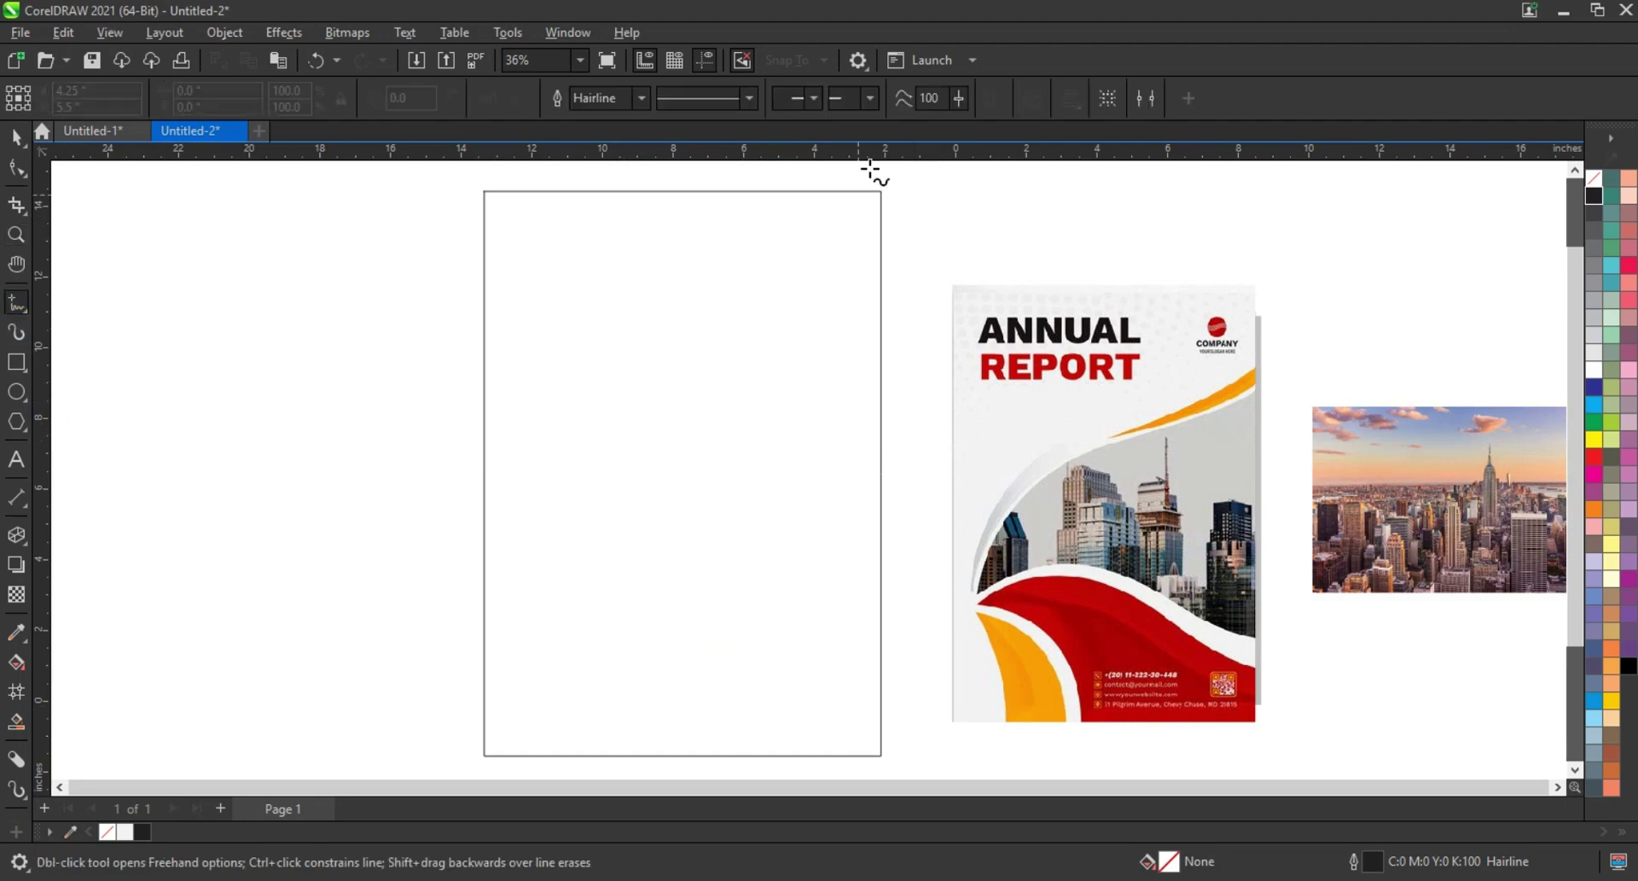
left_click(637, 97)
left_click(606, 212)
right_click(1595, 200)
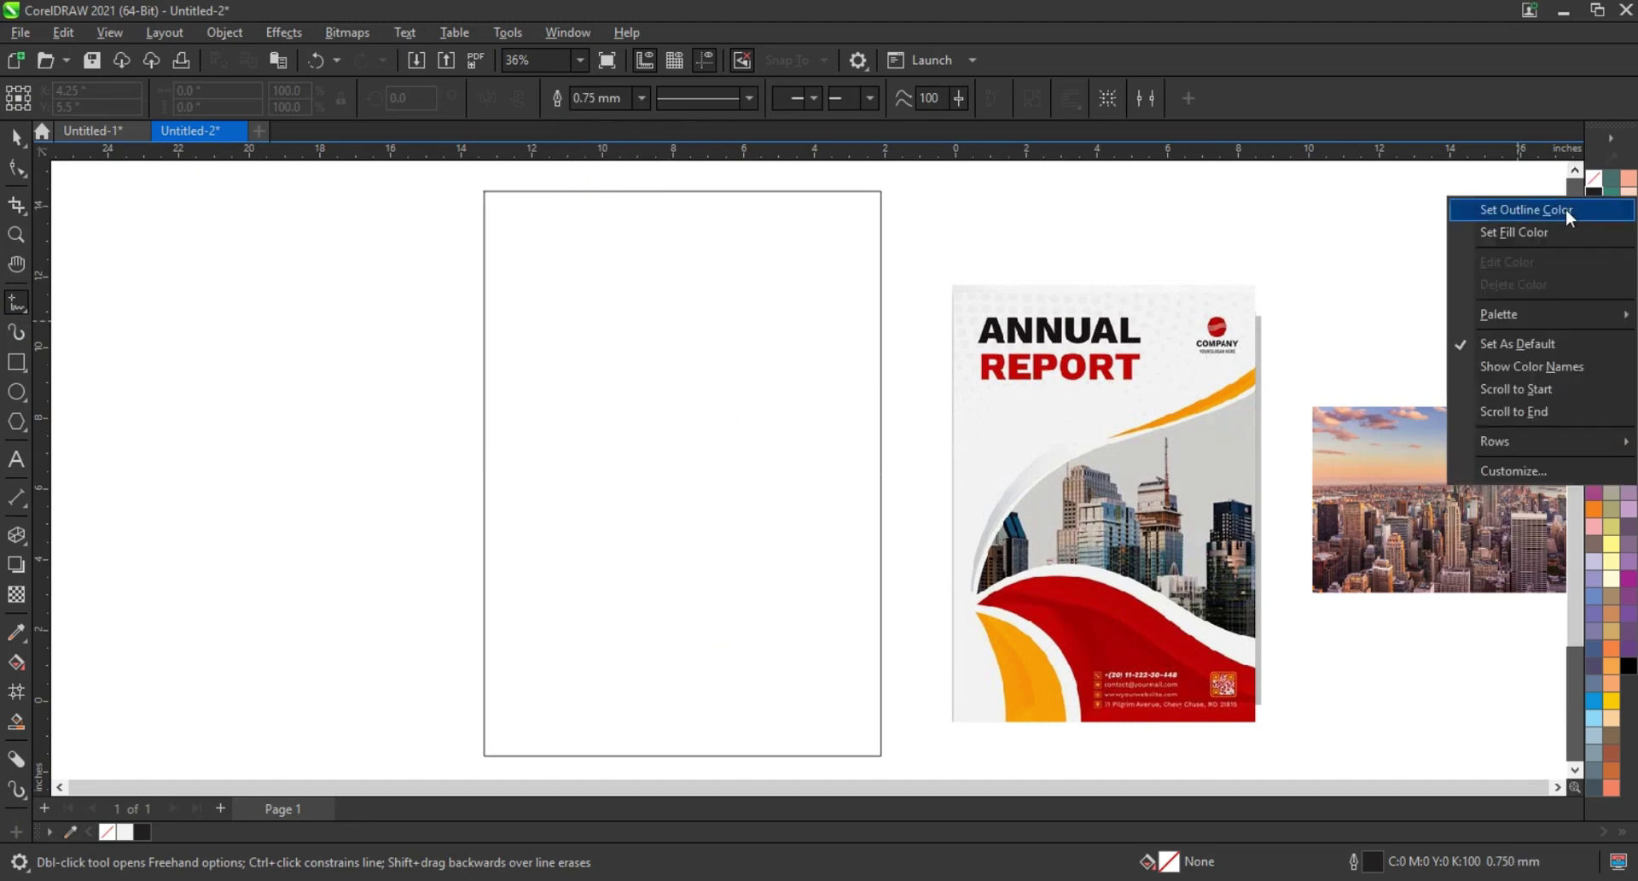
left_click(1514, 208)
left_click(888, 254)
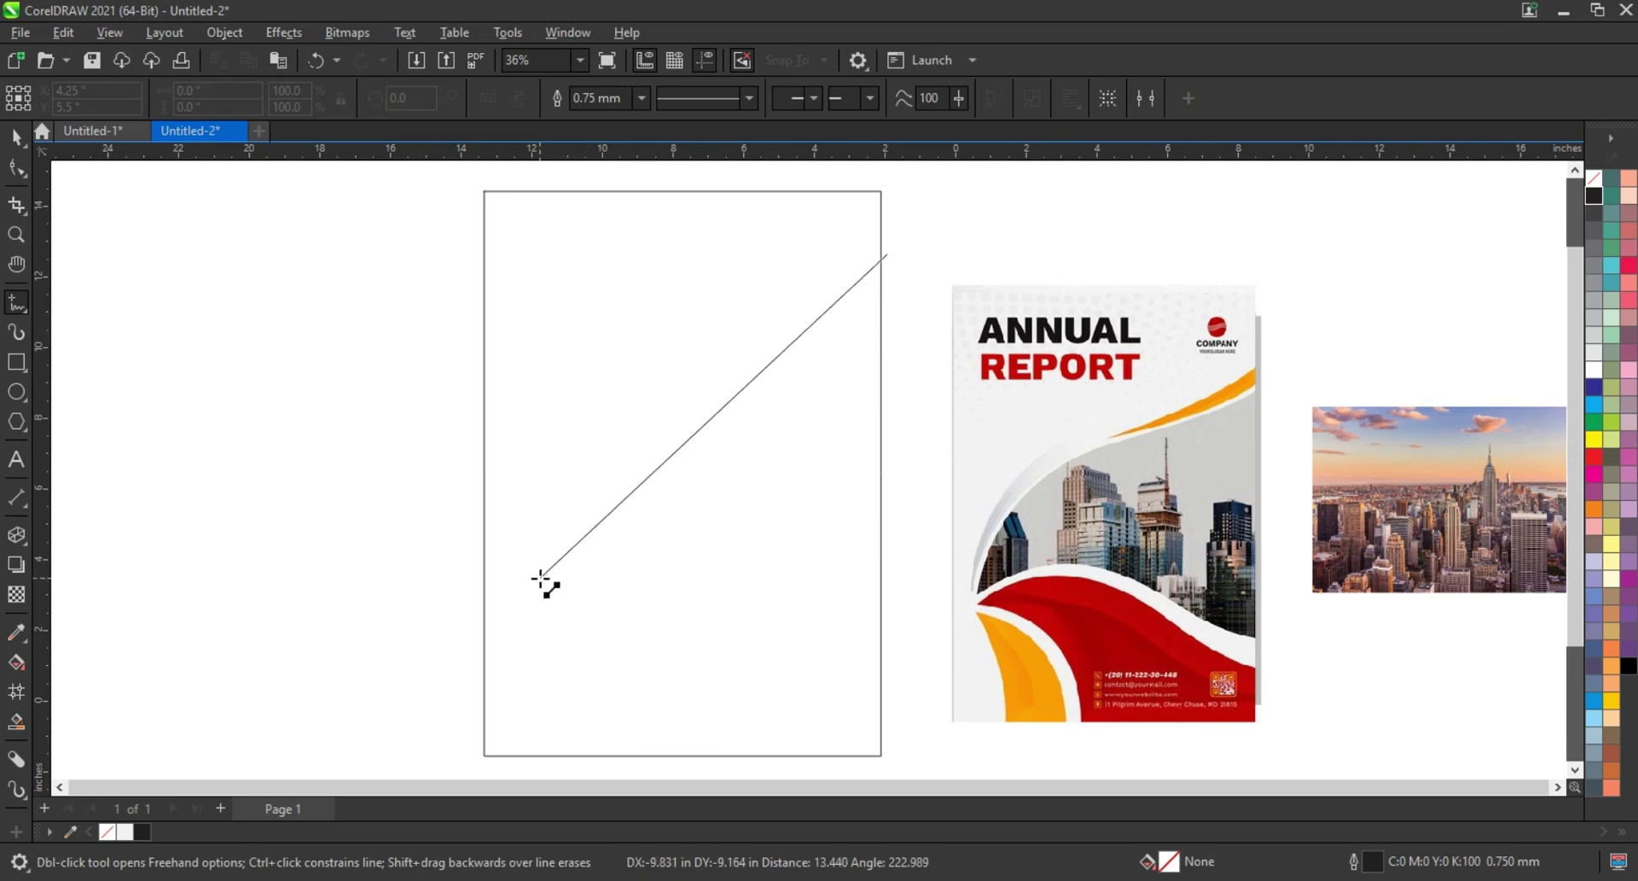
left_click(540, 577)
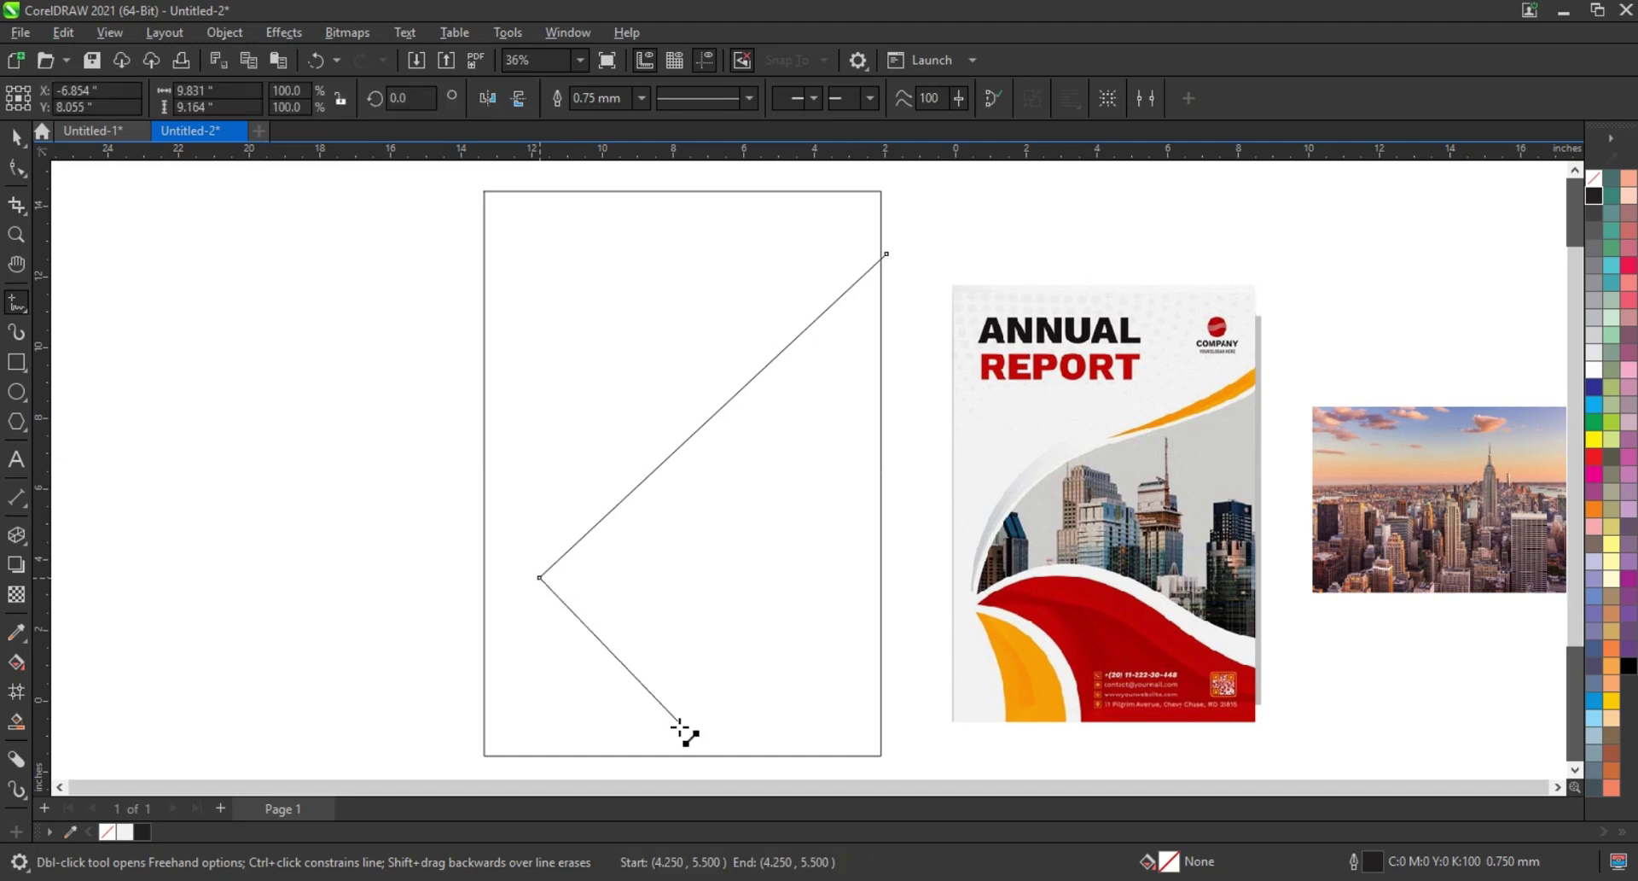
double_click(688, 760)
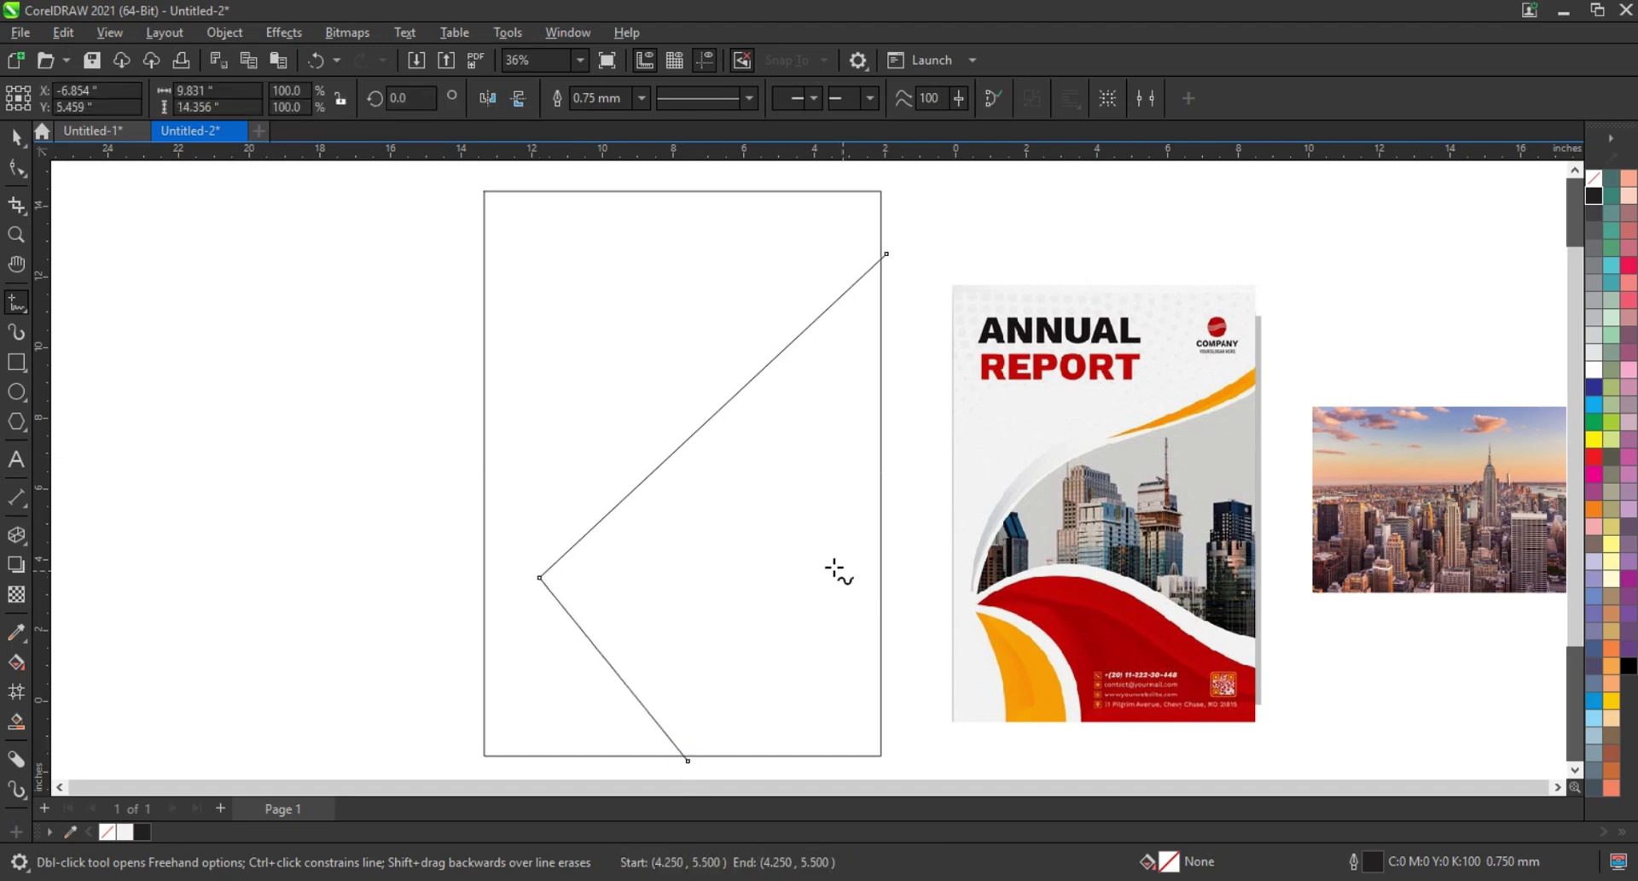
Bend both line segments into smooth curves to form the cover's wave shape
left_click(19, 171)
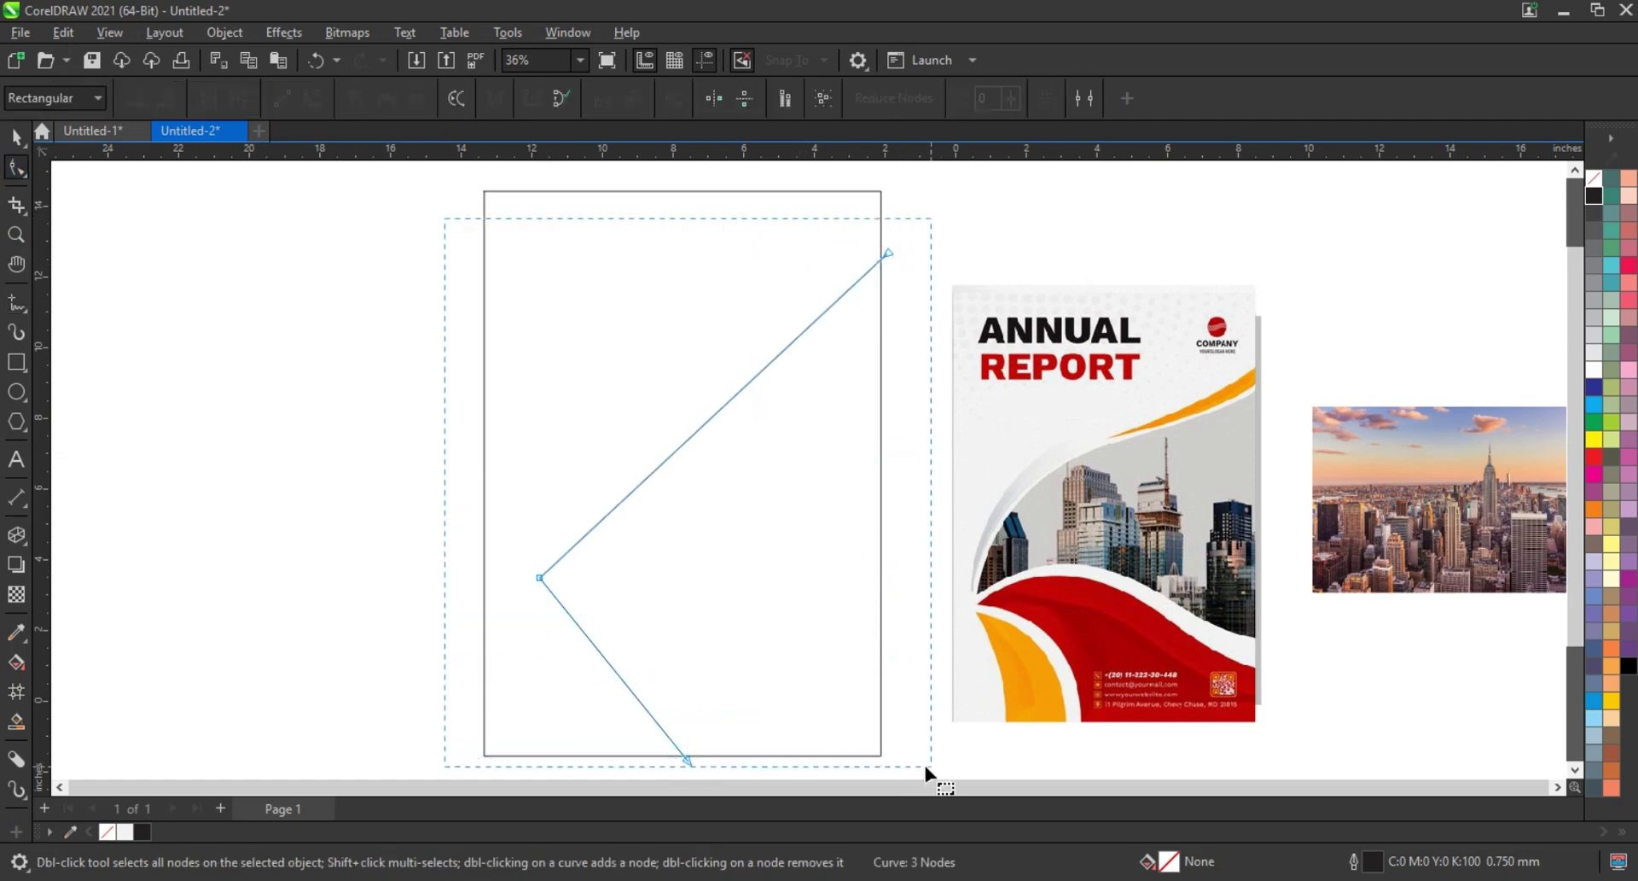
left_click_drag(923, 761, 468, 134)
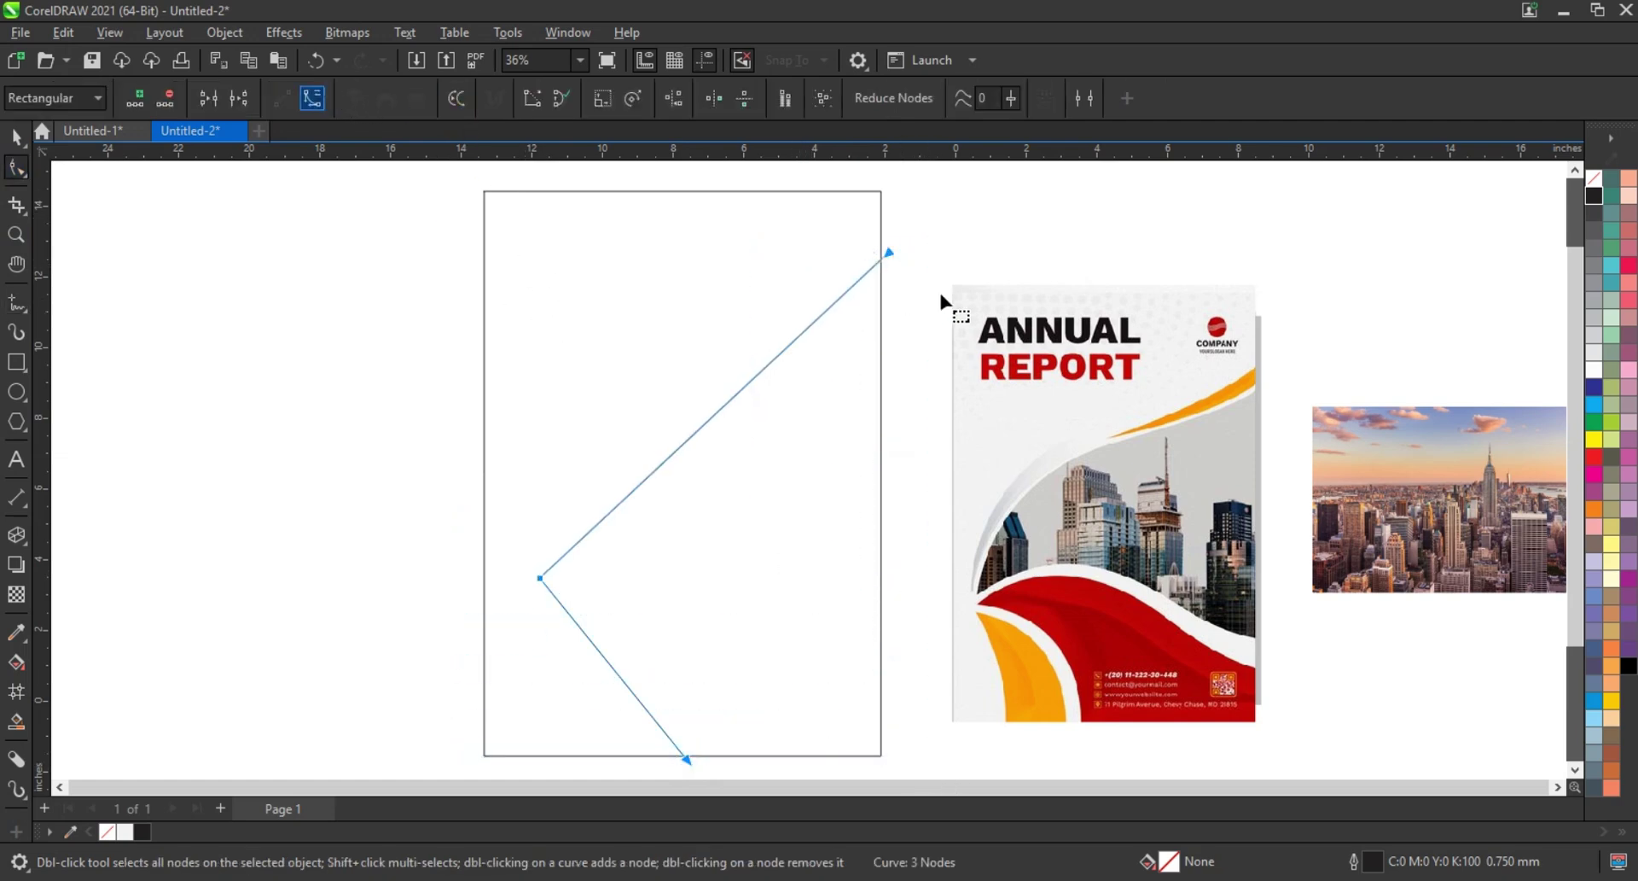
mouse_move(655, 474)
left_mouse_down()
mouse_move(787, 445)
mouse_move(800, 502)
left_mouse_up()
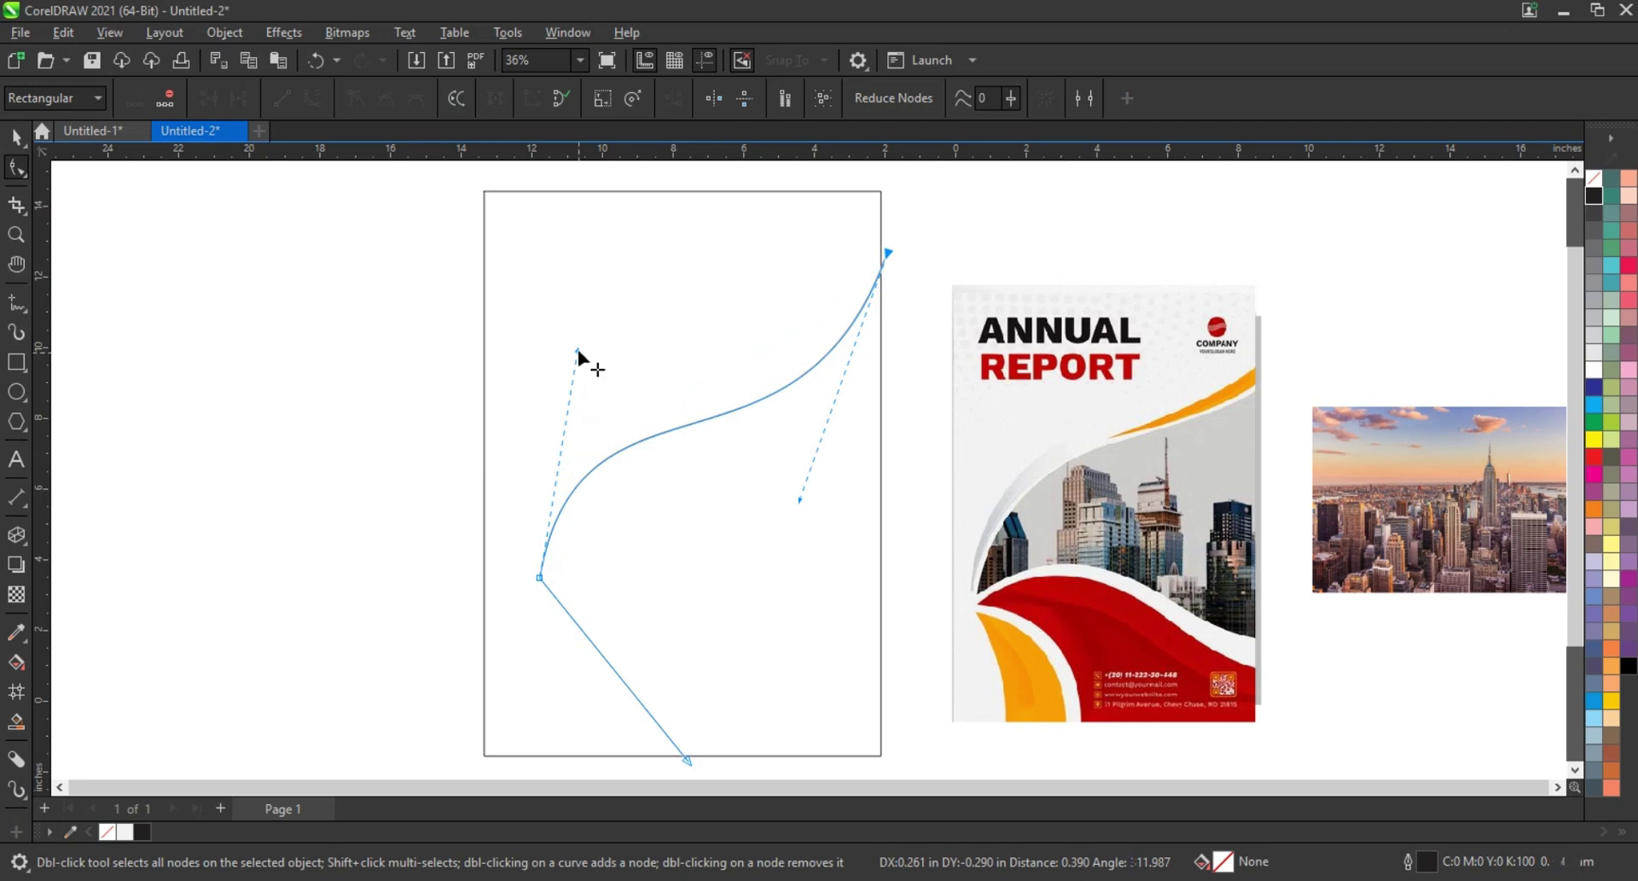
left_click_drag(577, 350, 590, 334)
left_click_drag(800, 501, 801, 505)
left_click_drag(588, 636, 634, 586)
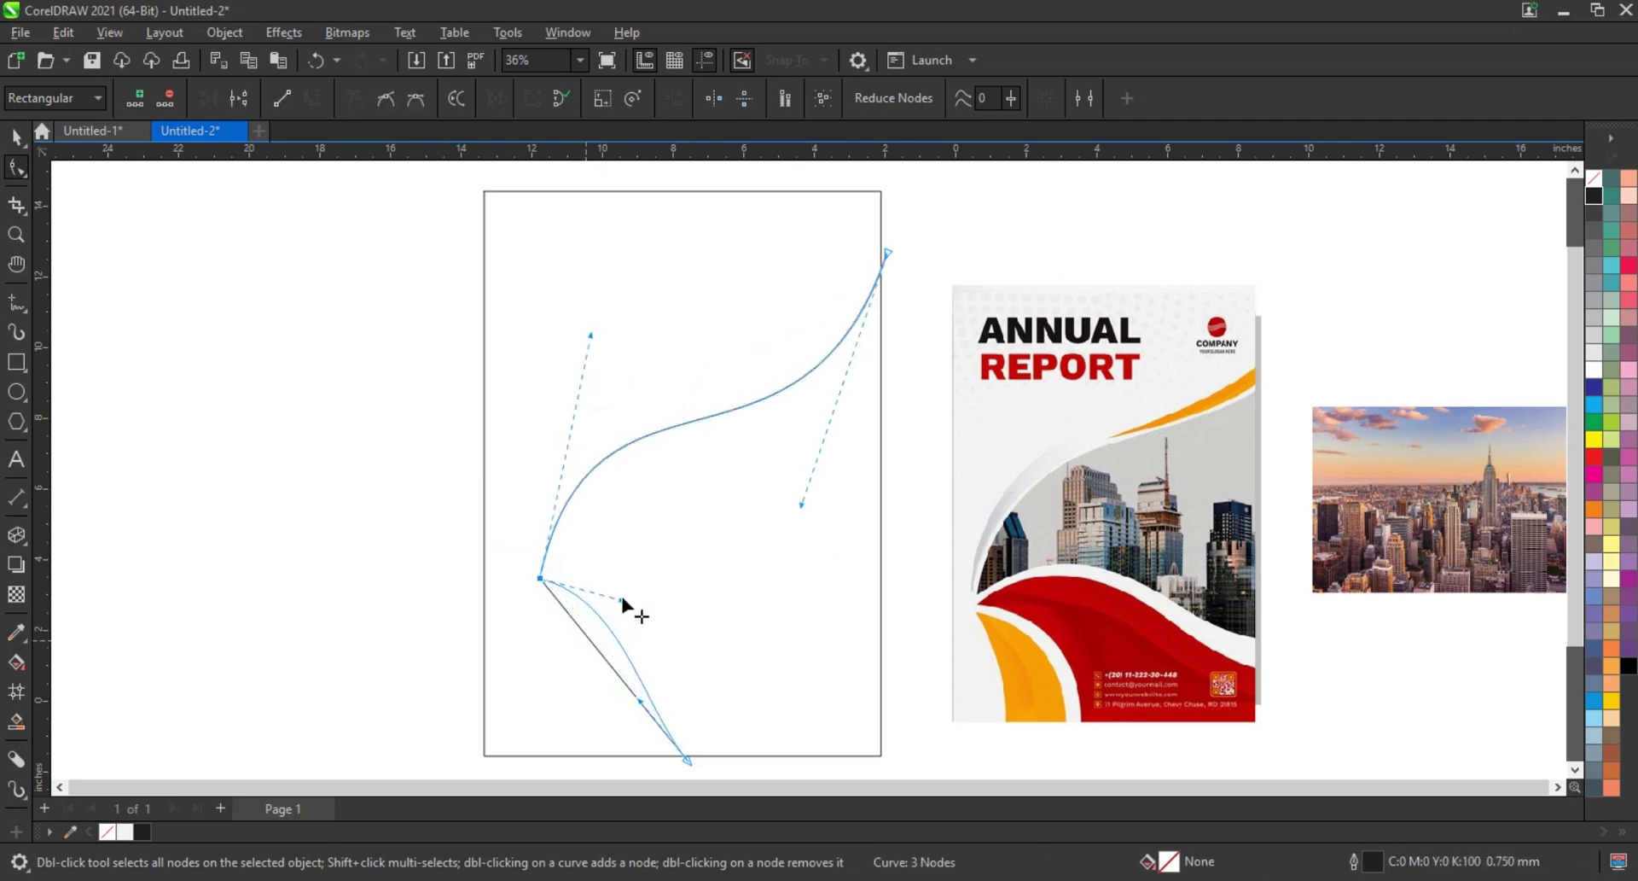
left_click_drag(639, 701, 674, 664)
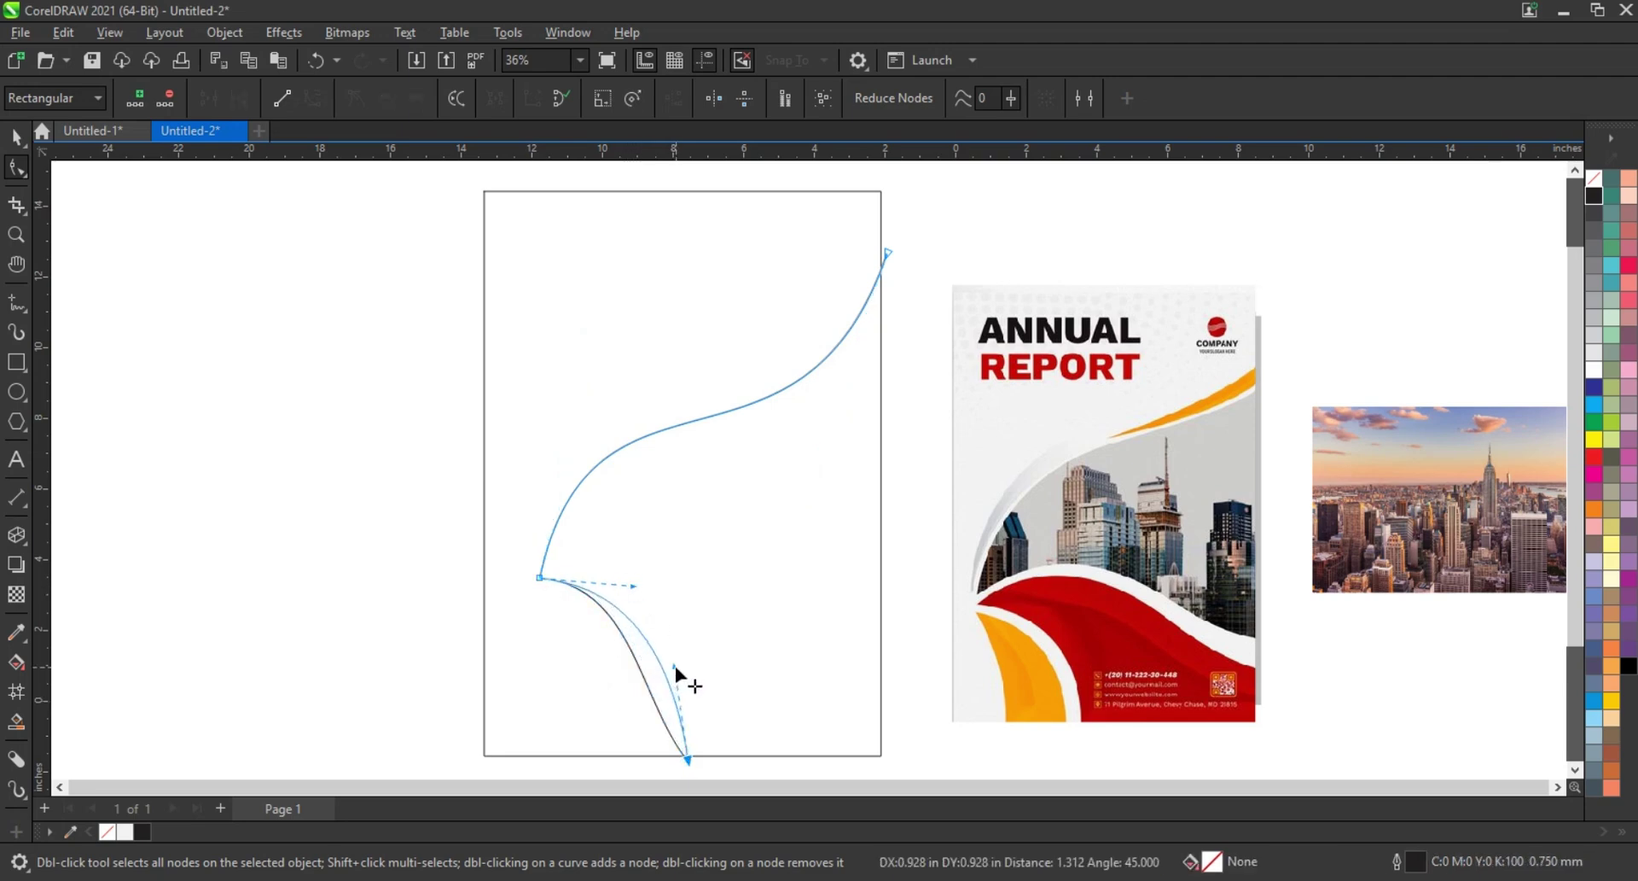
left_click_drag(637, 581, 641, 574)
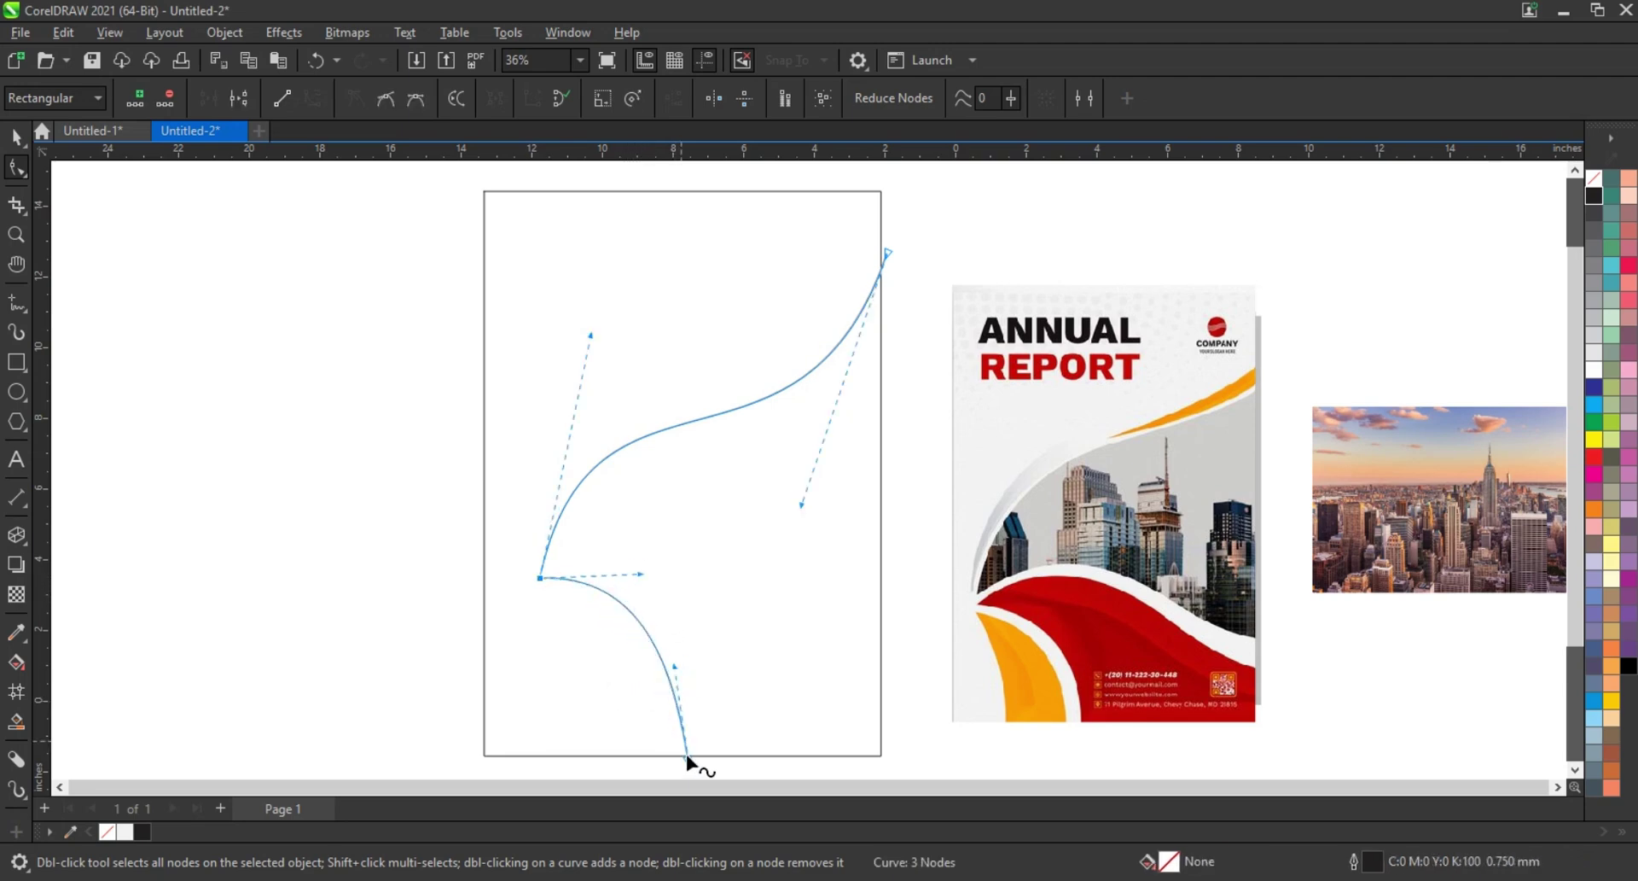
mouse_move(684, 757)
left_mouse_down()
mouse_move(645, 682)
mouse_move(679, 686)
left_mouse_up()
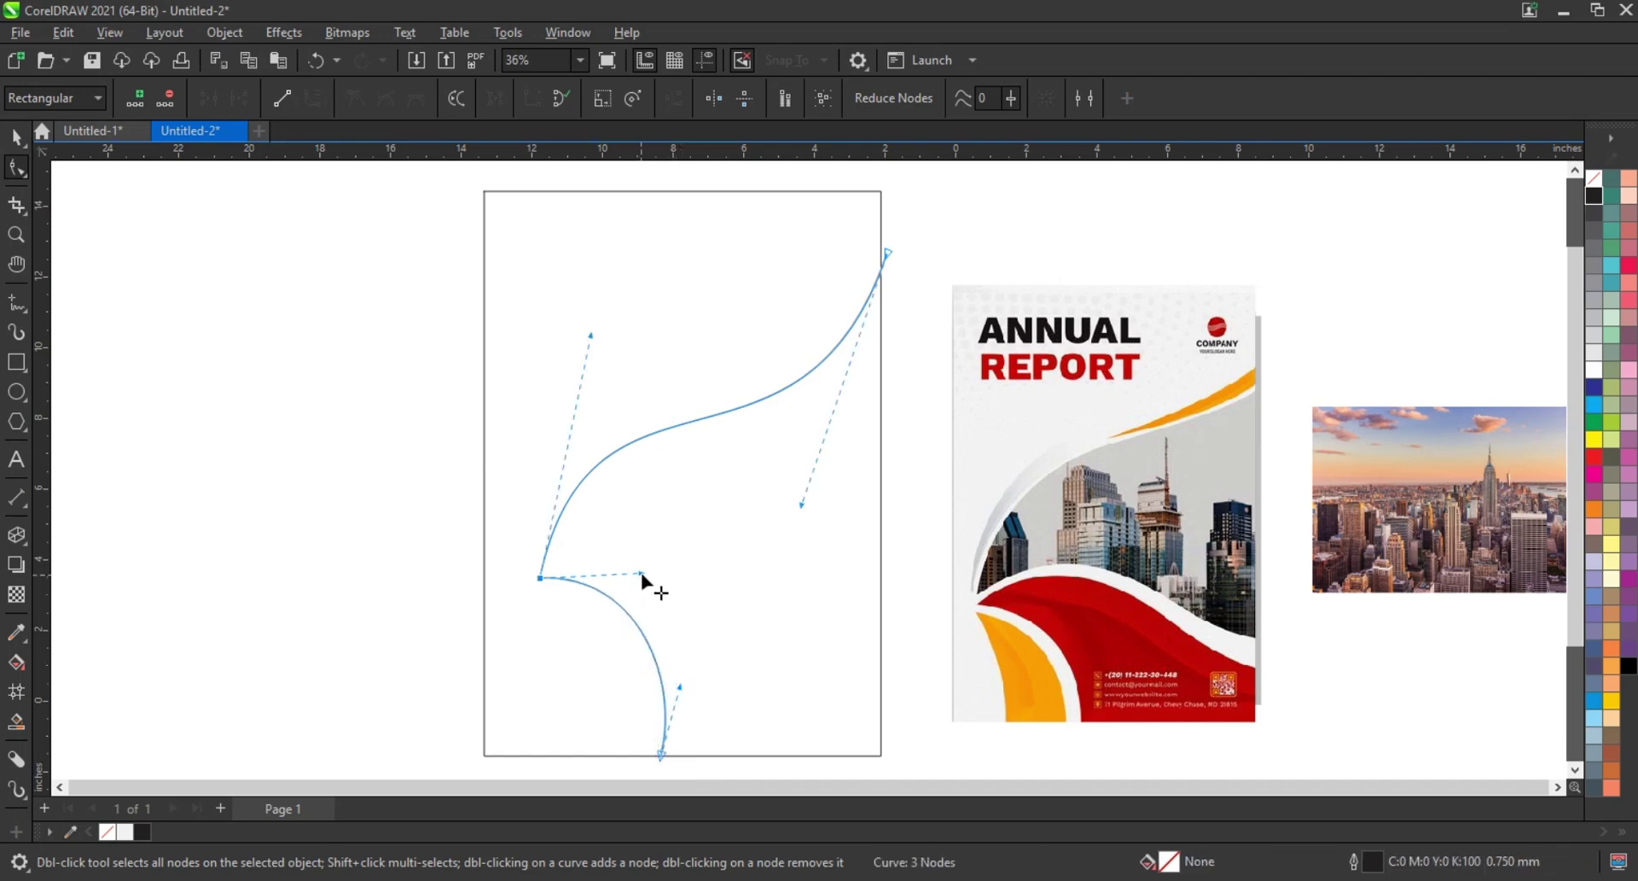
left_click_drag(642, 574, 646, 571)
left_click(18, 145)
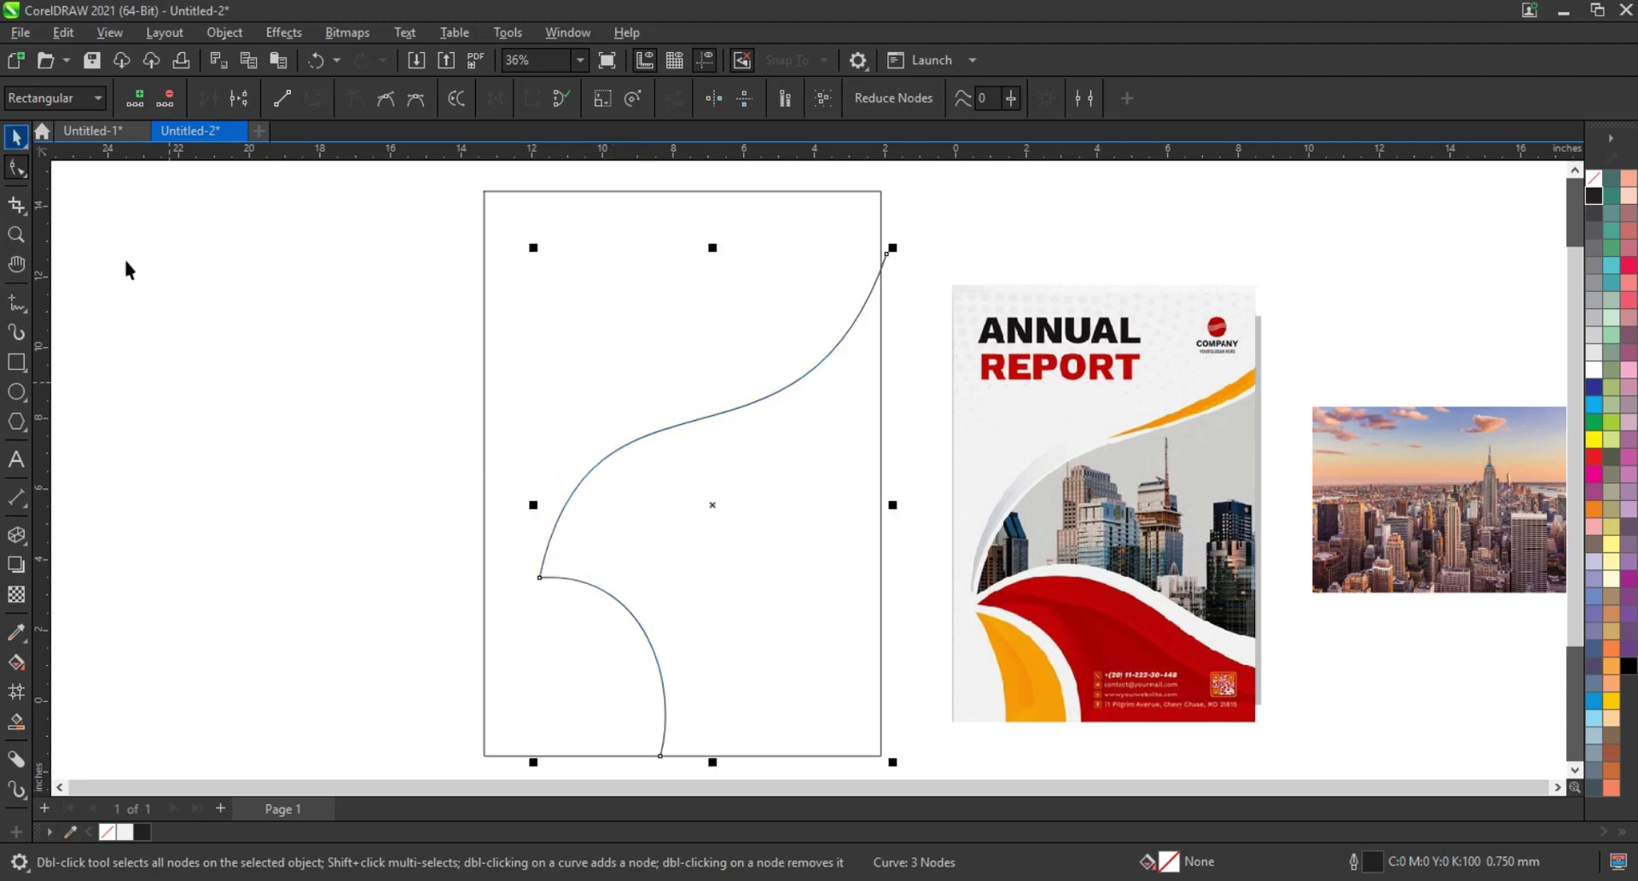
left_click(200, 529)
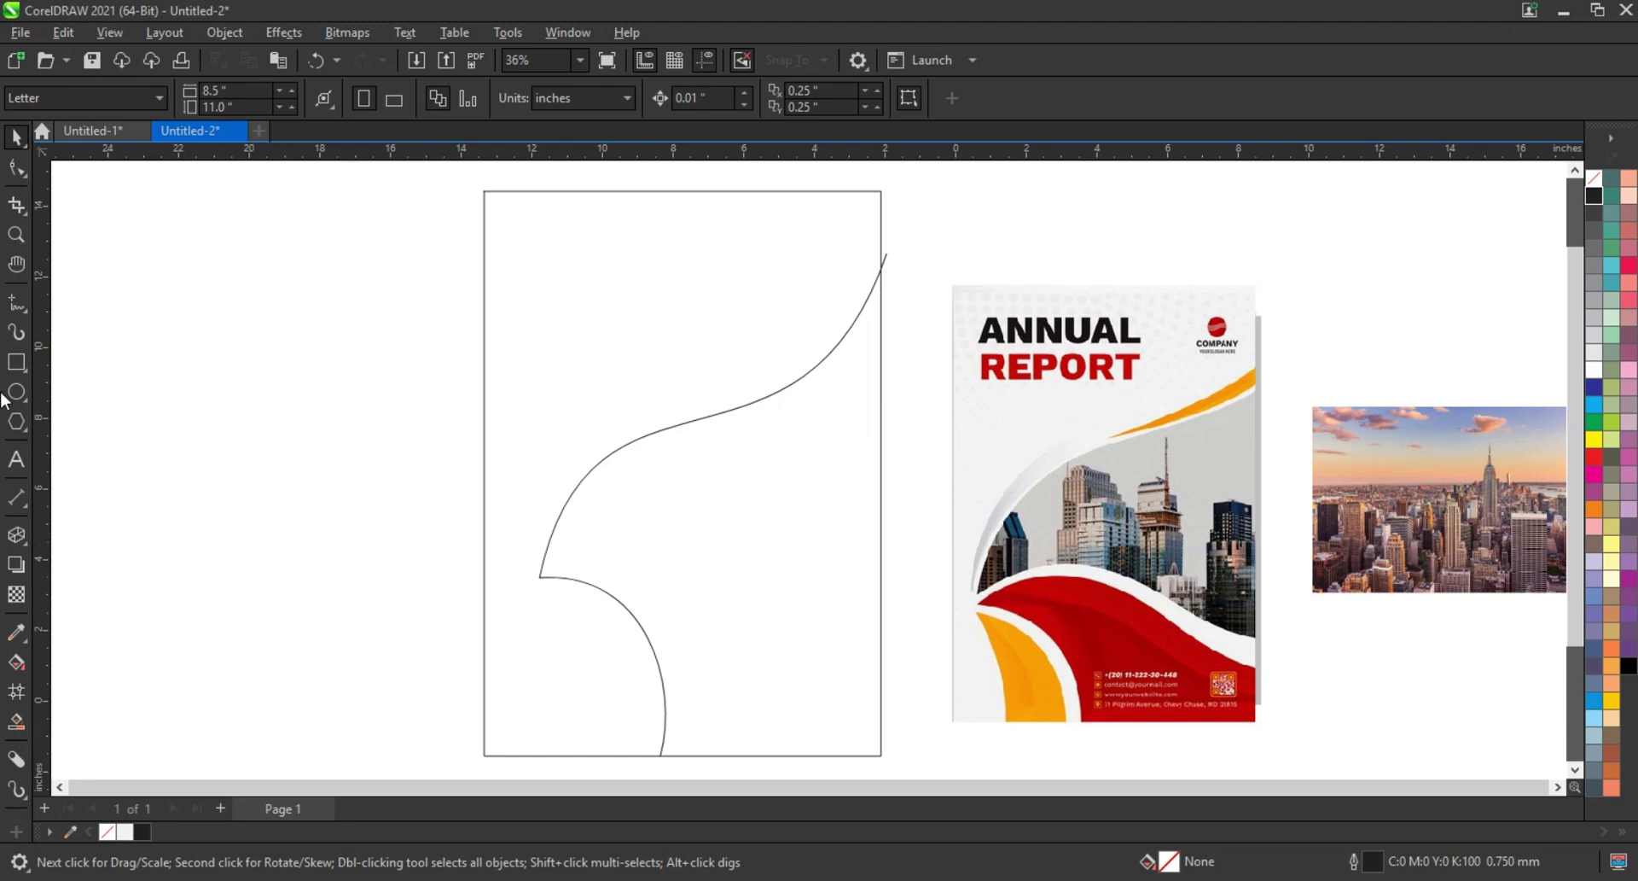
Draw a line from the wave's left node to the right edge, curved parallel beneath the upper arc
left_click(17, 303)
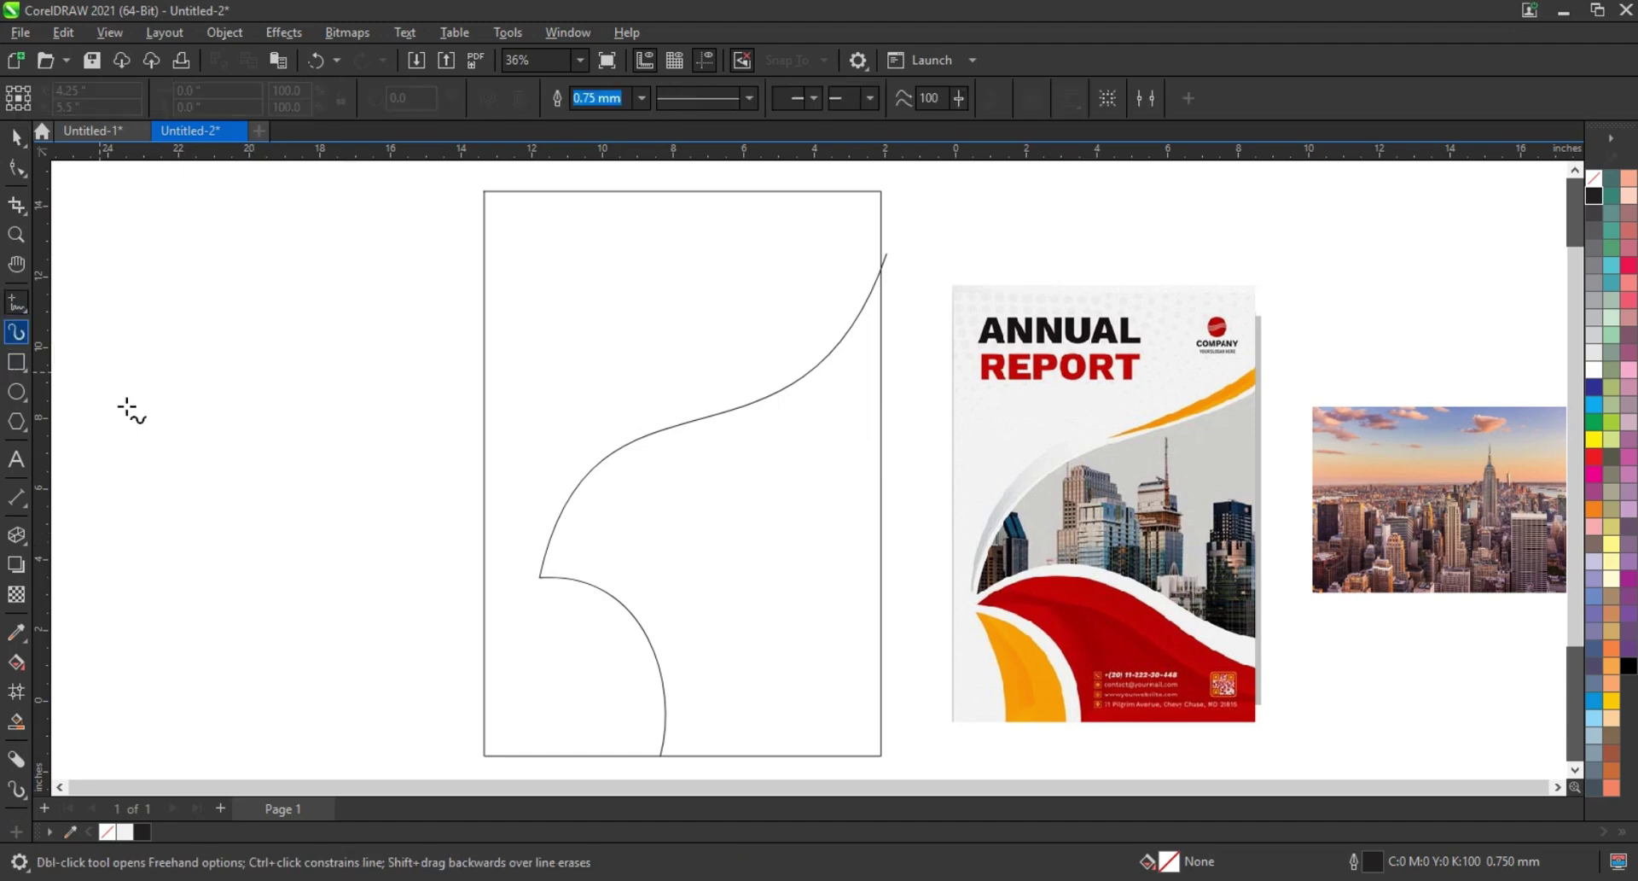
left_click(534, 580)
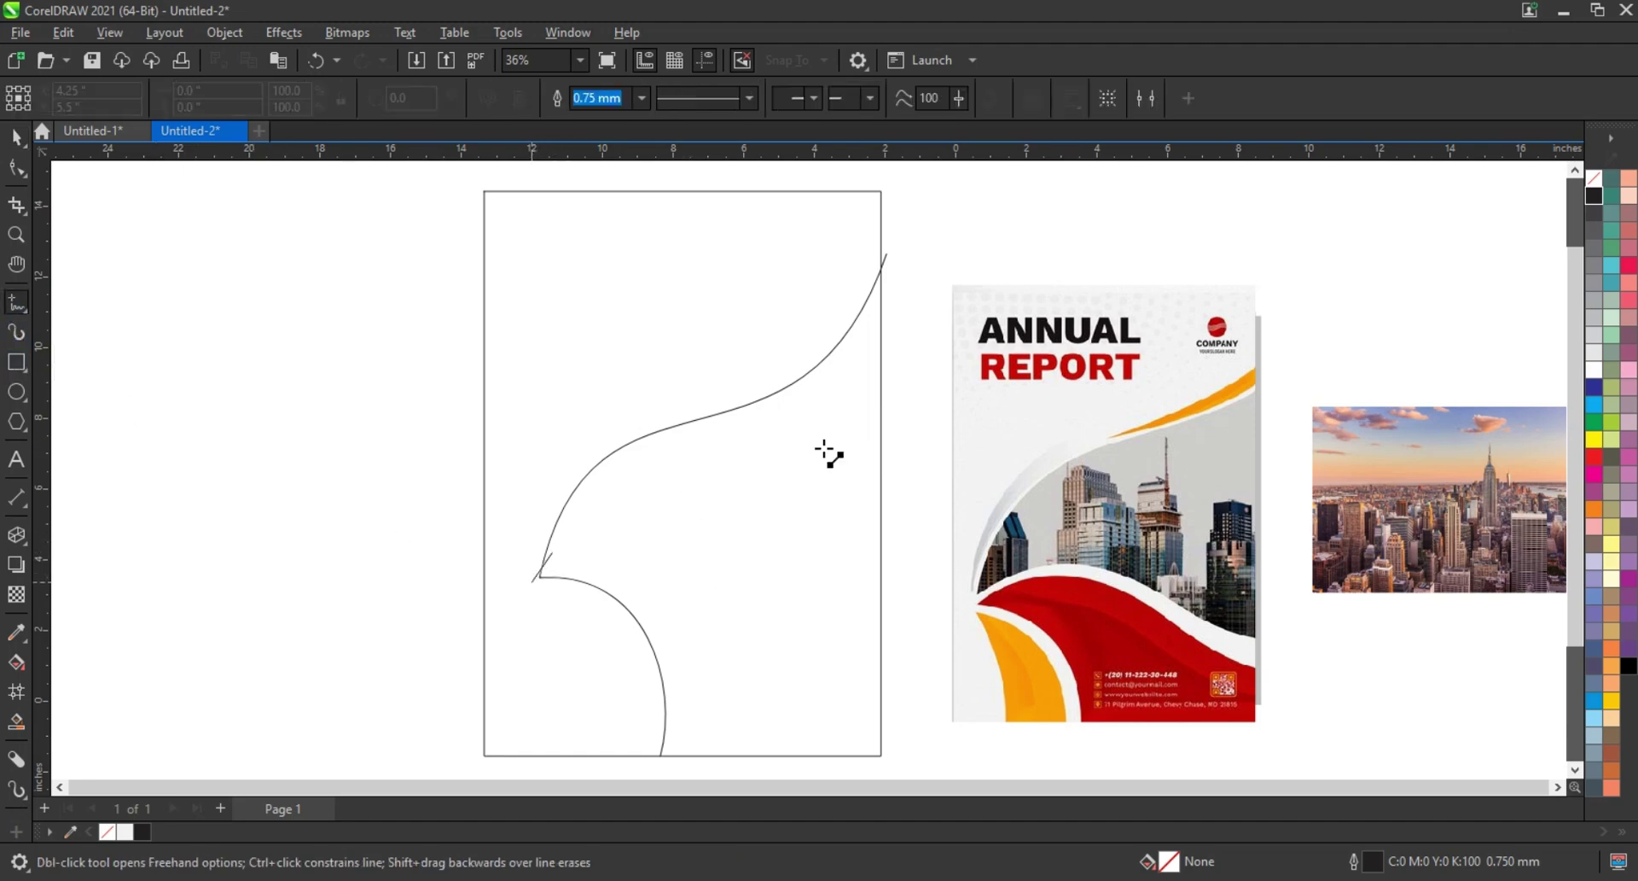
left_click(887, 302)
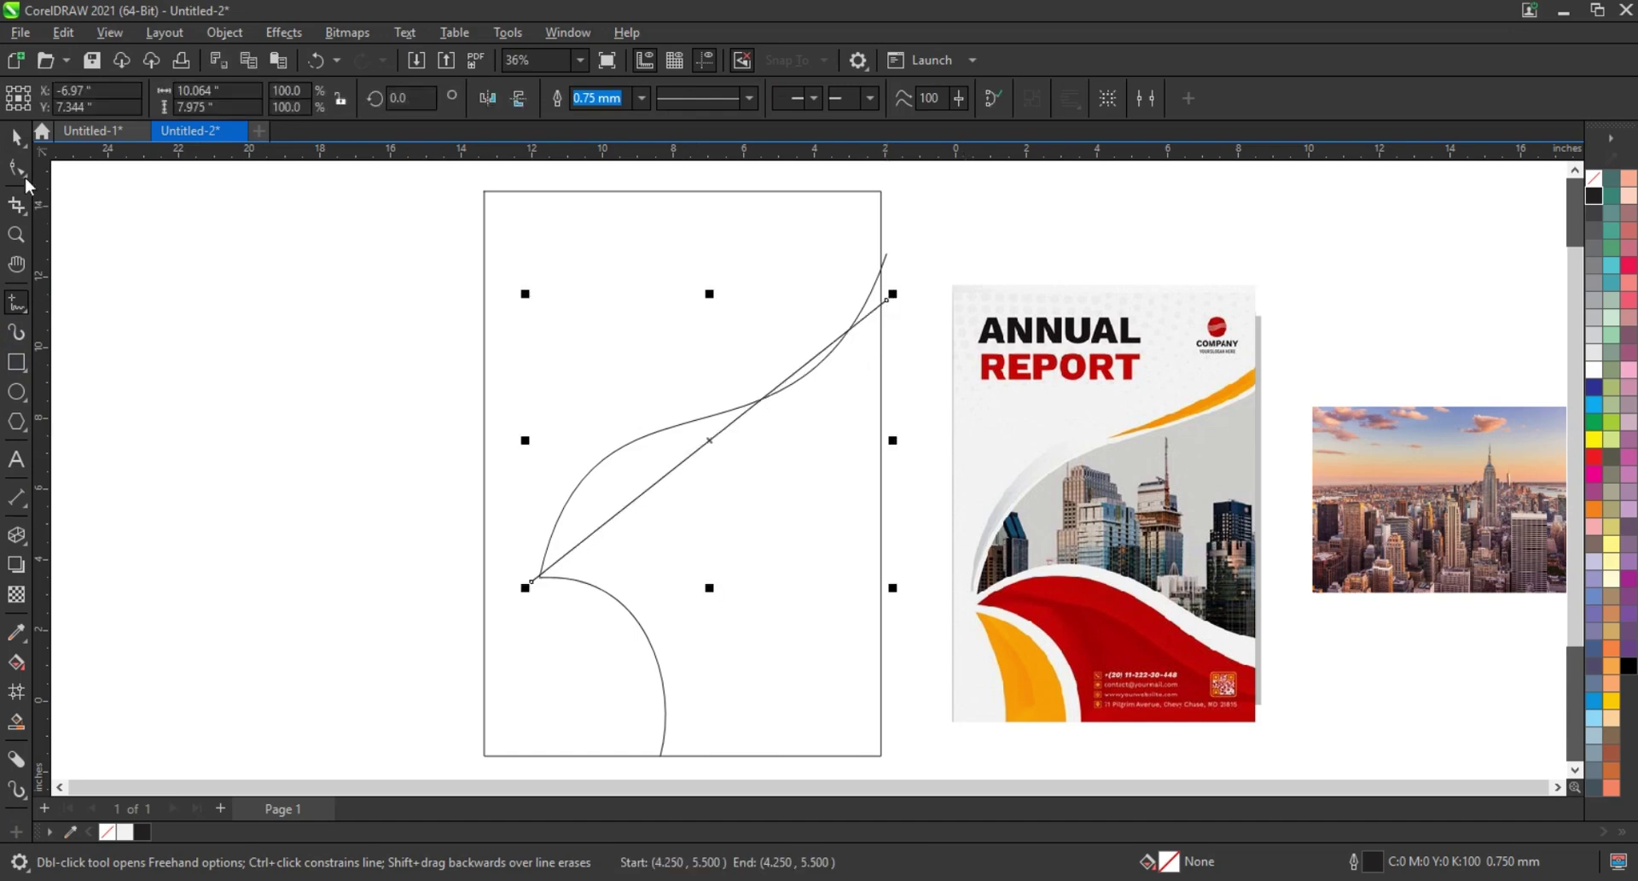
key("F10")
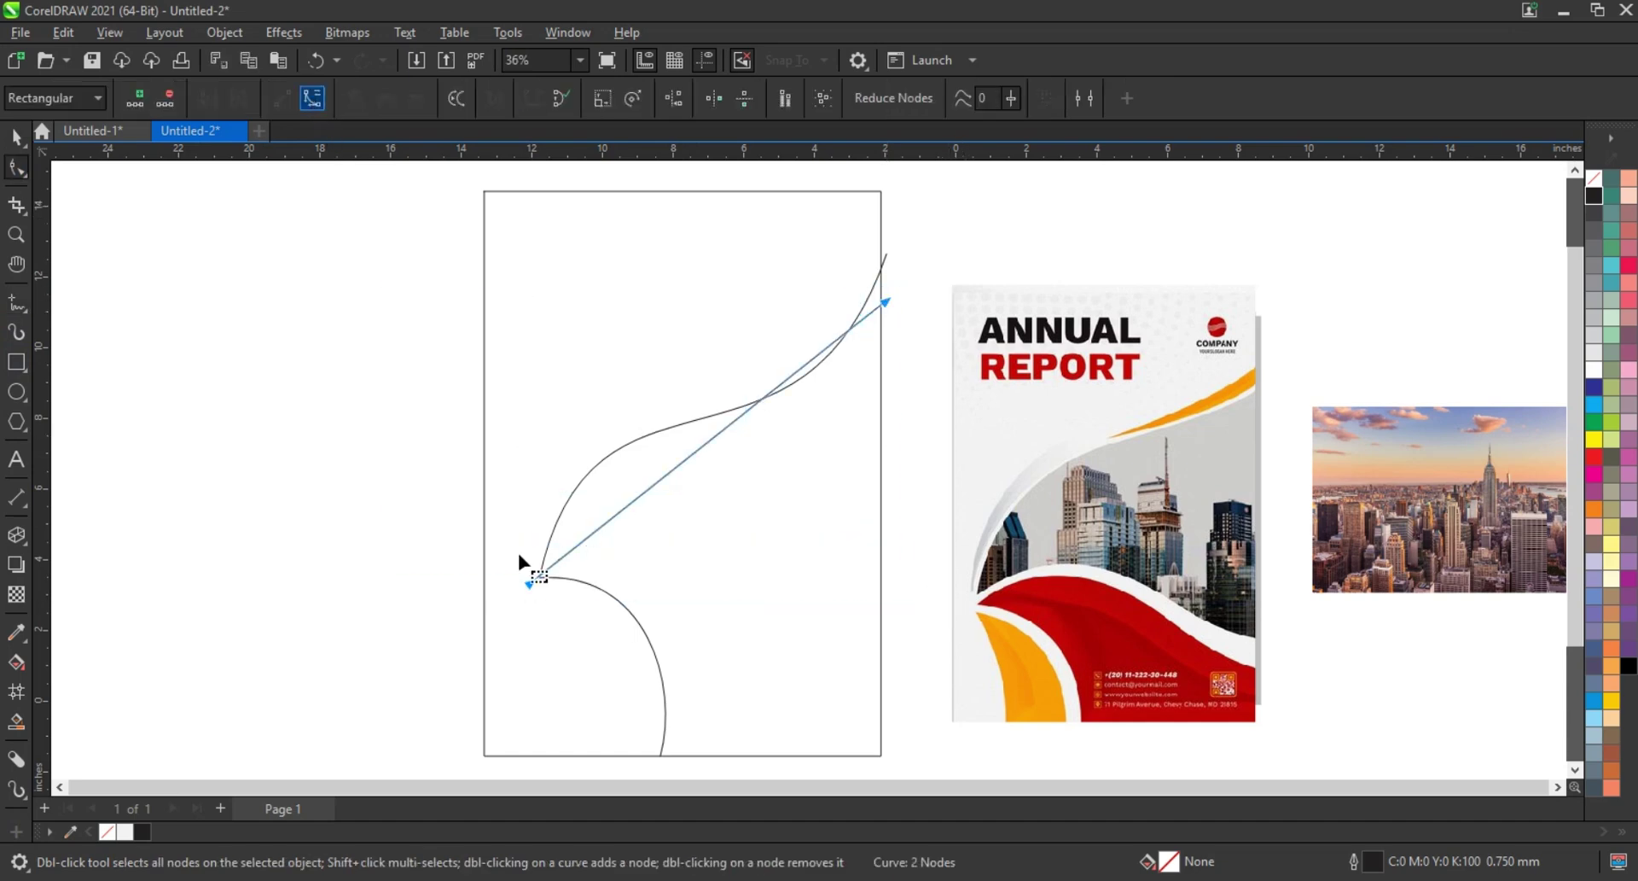
mouse_move(648, 488)
left_mouse_down()
mouse_move(723, 394)
mouse_move(817, 495)
left_mouse_up()
left_click_drag(622, 454, 612, 389)
left_click_drag(530, 582, 536, 585)
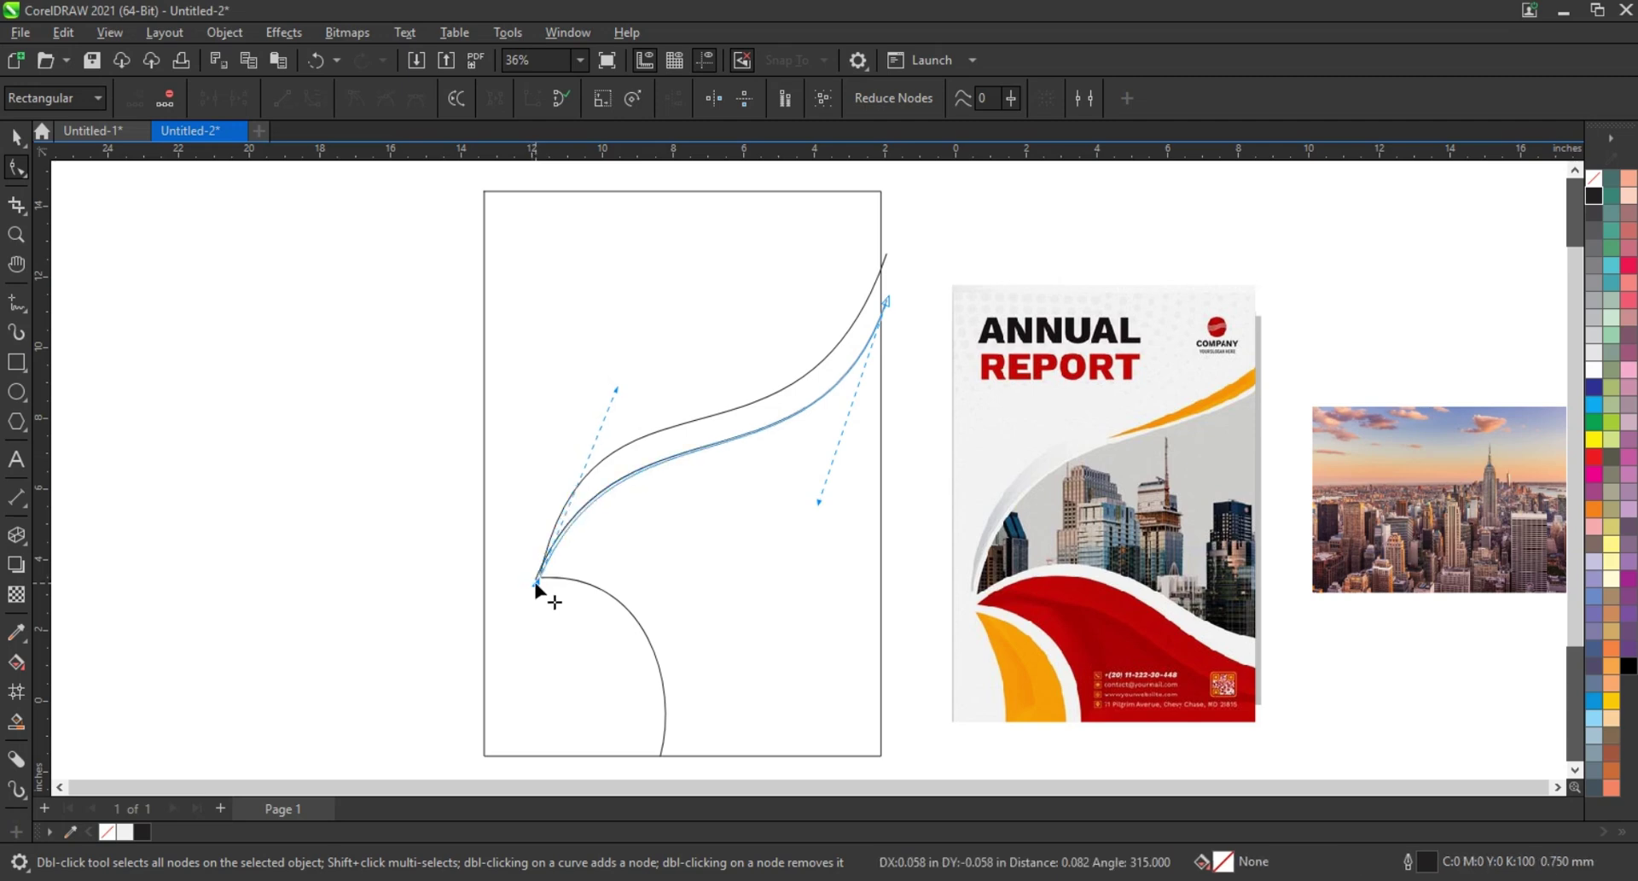
left_click_drag(616, 390, 606, 372)
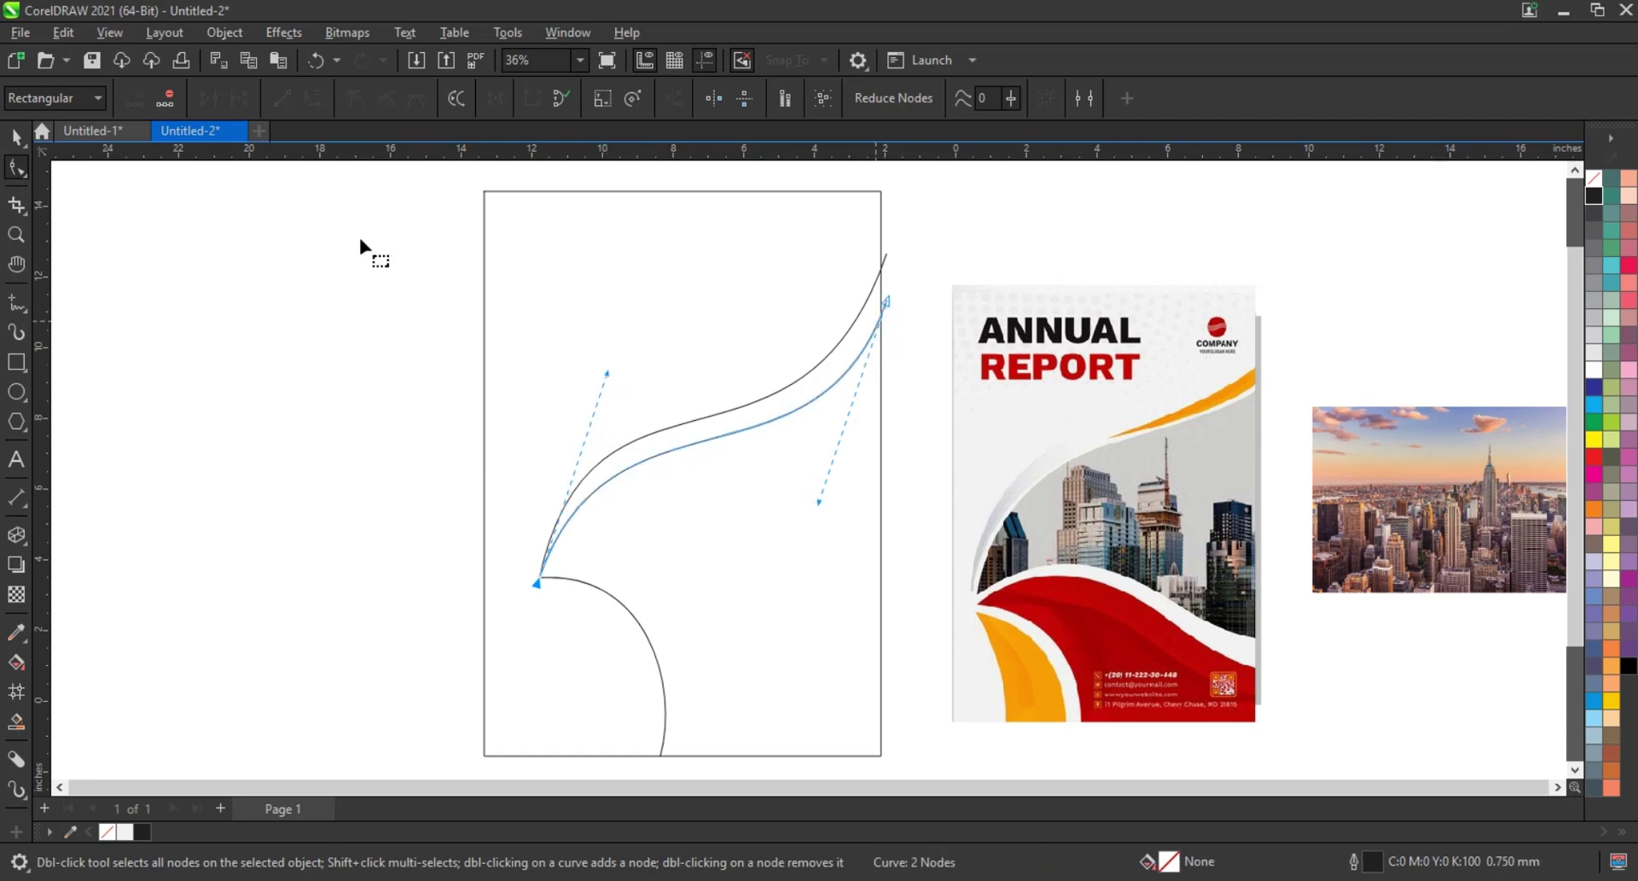
left_click(21, 141)
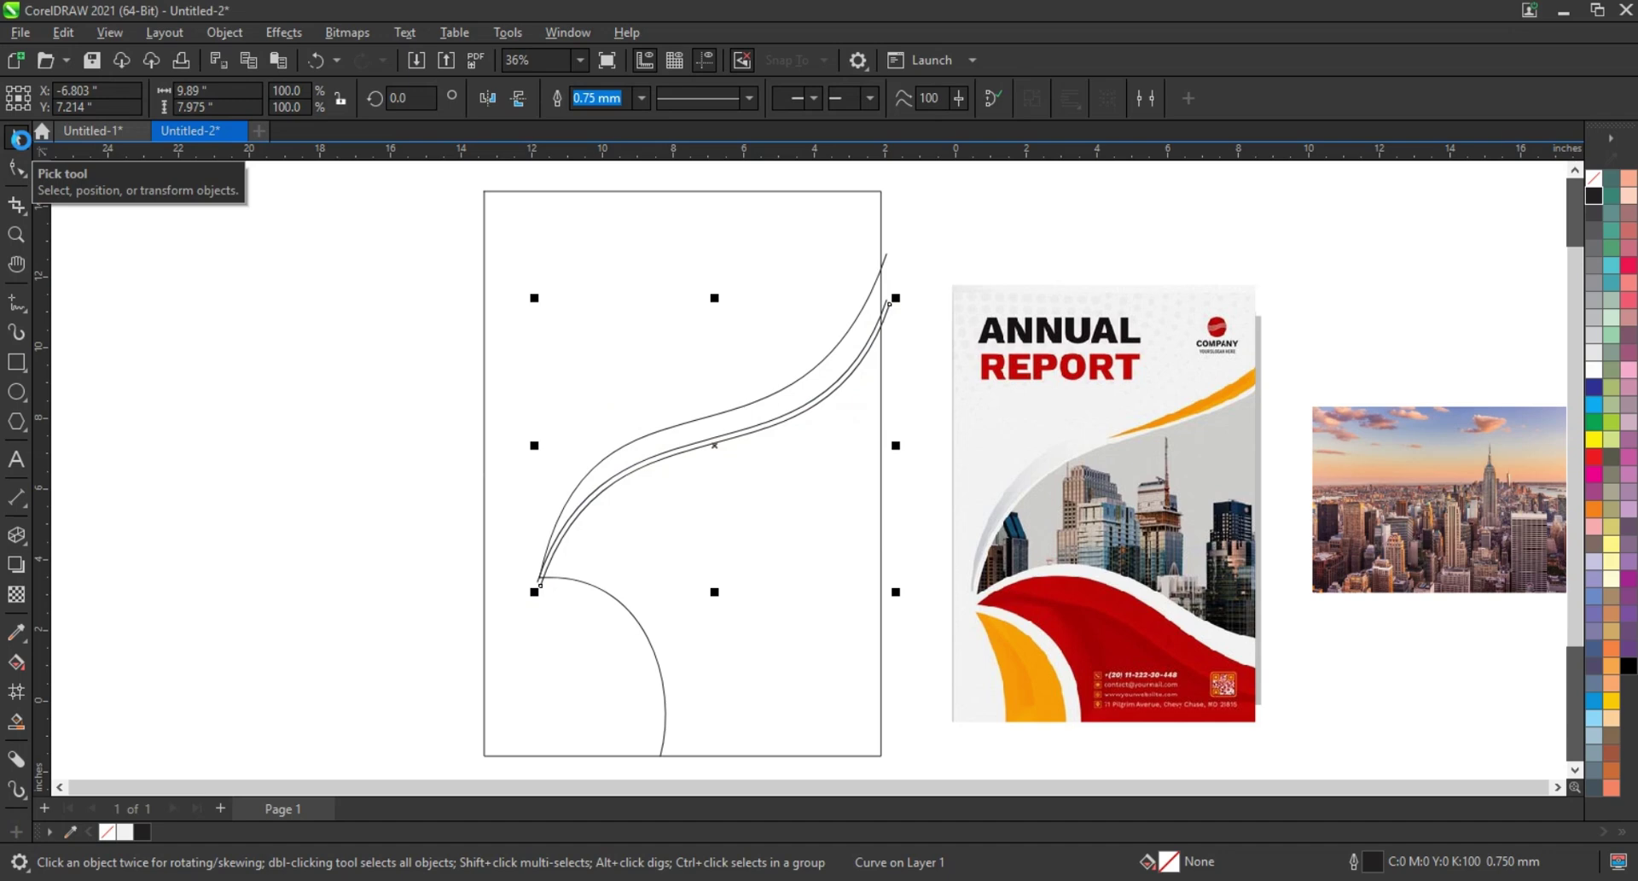
Draw a line from the left meeting point to the right edge and bend it into a sagging curve
left_click(16, 302)
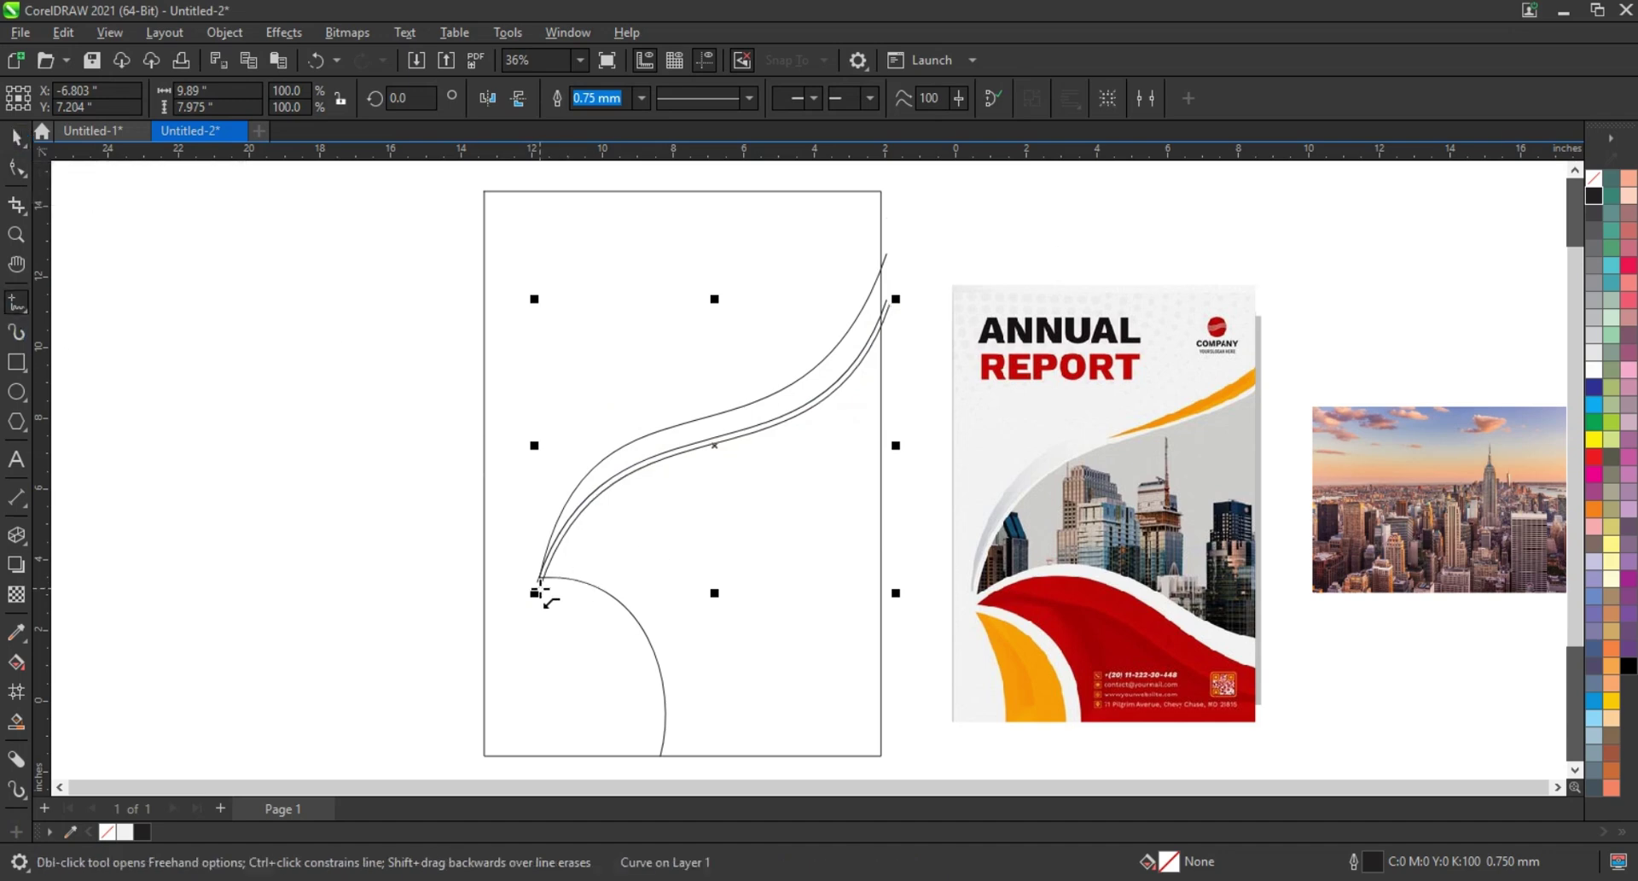
left_click(539, 587)
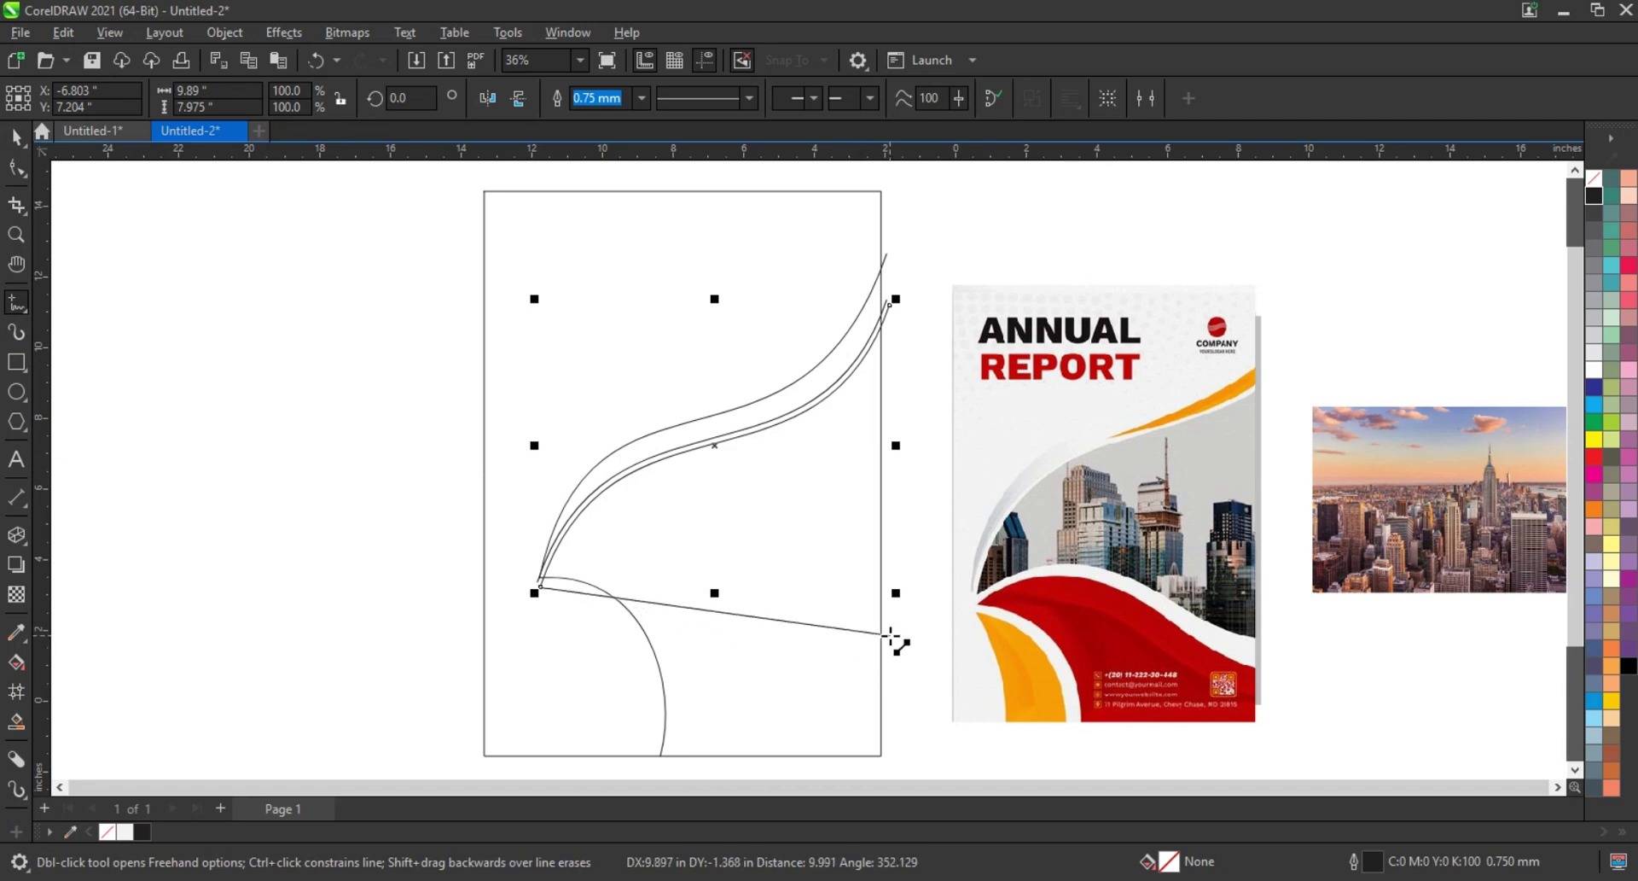
left_click(891, 635)
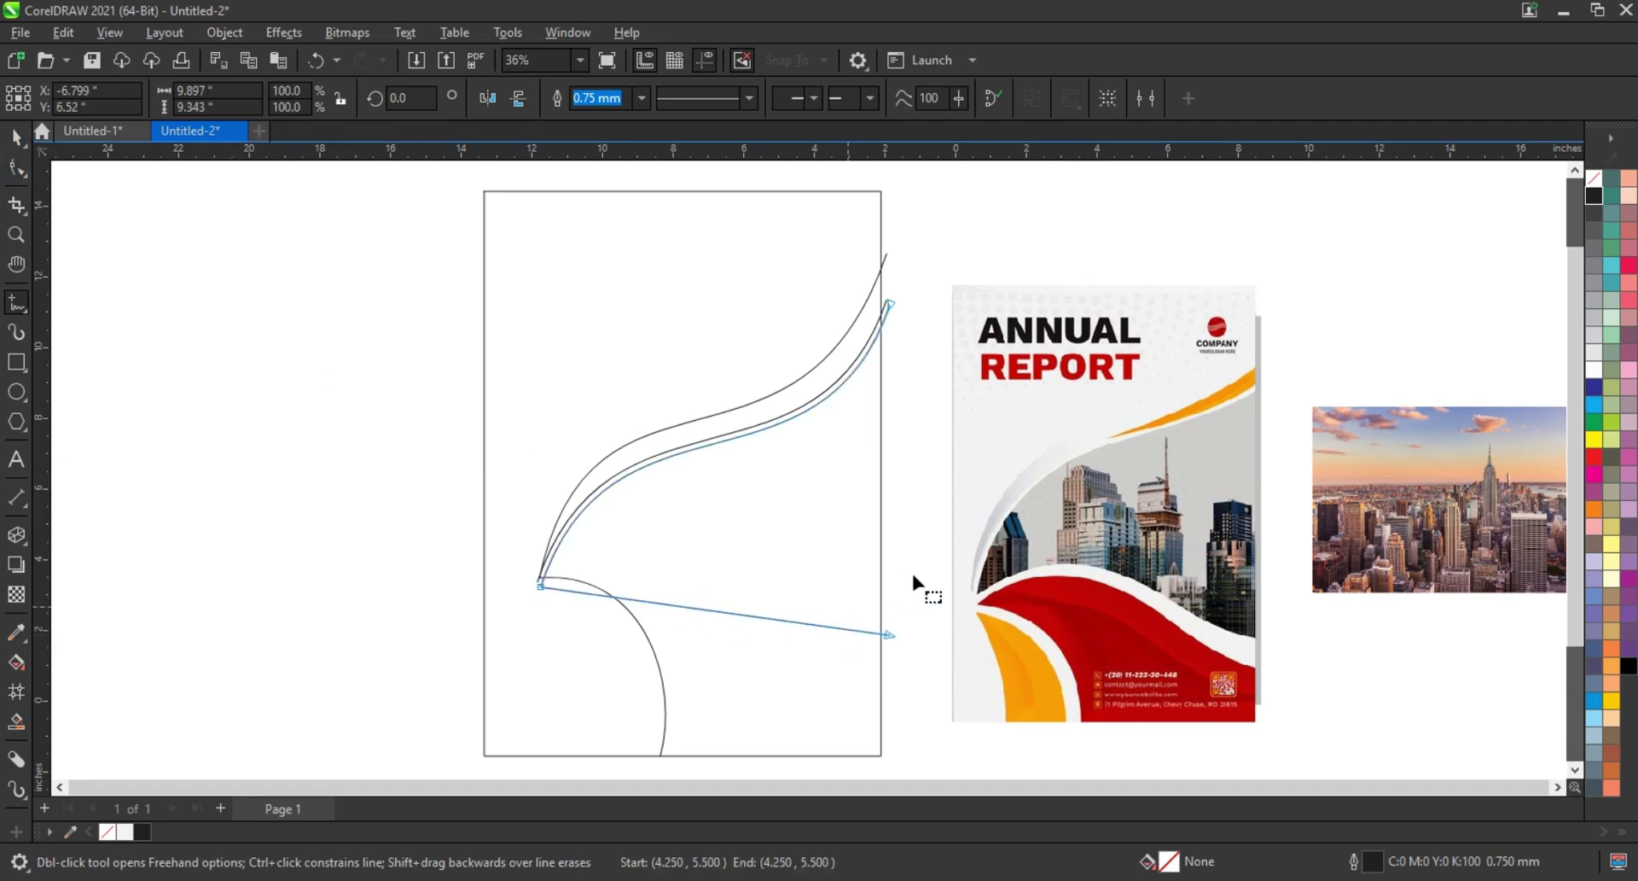
key("F10")
left_click(311, 100)
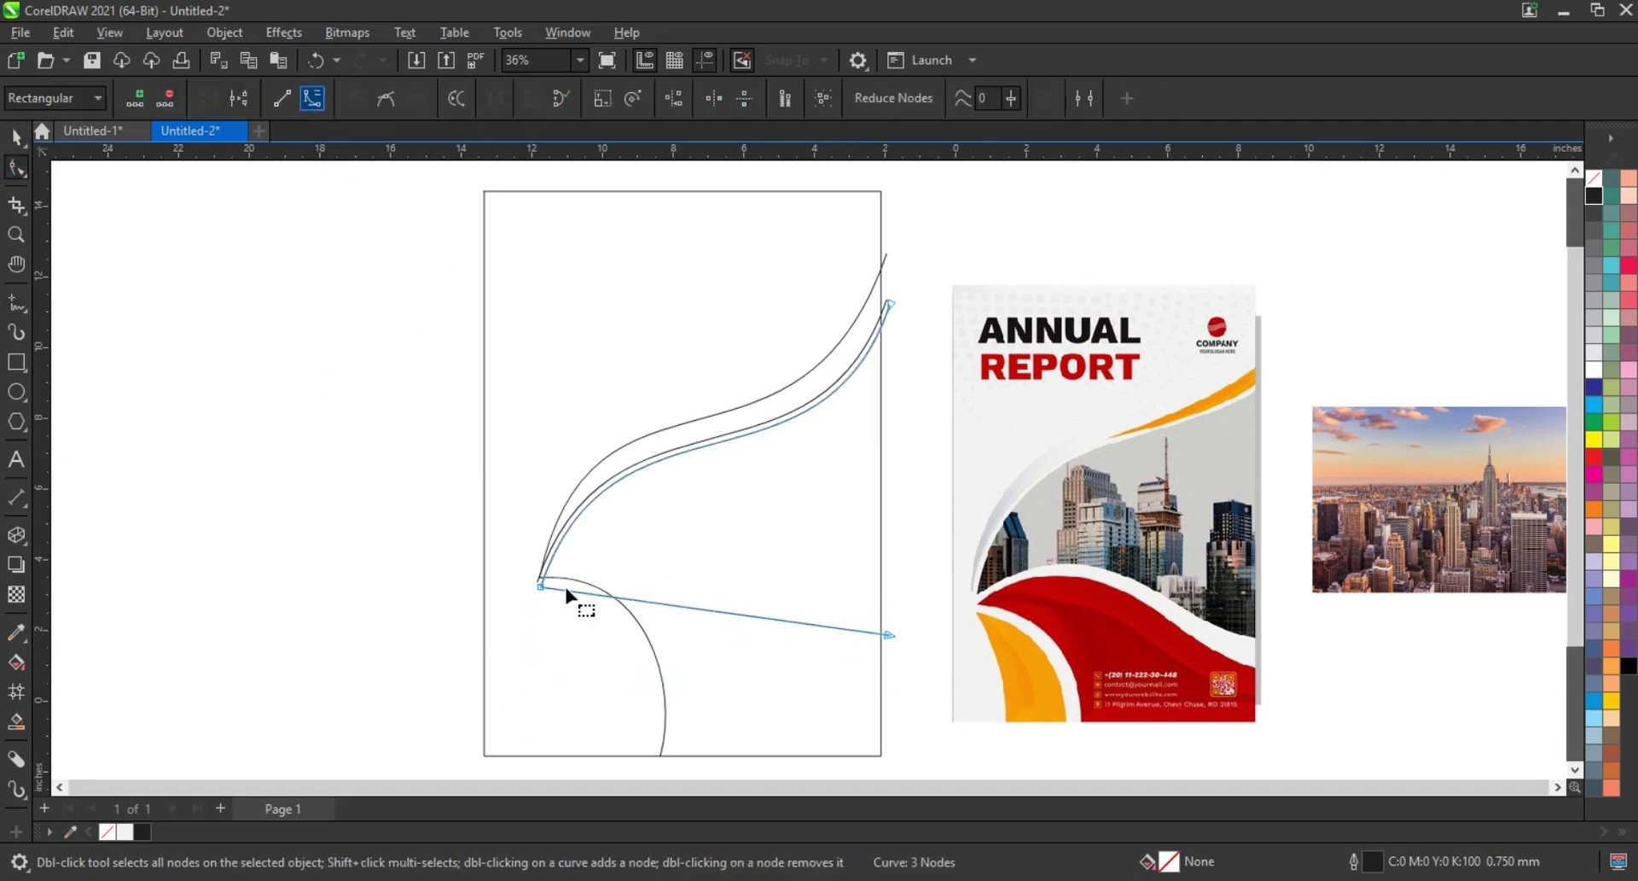
left_click_drag(658, 598, 590, 495)
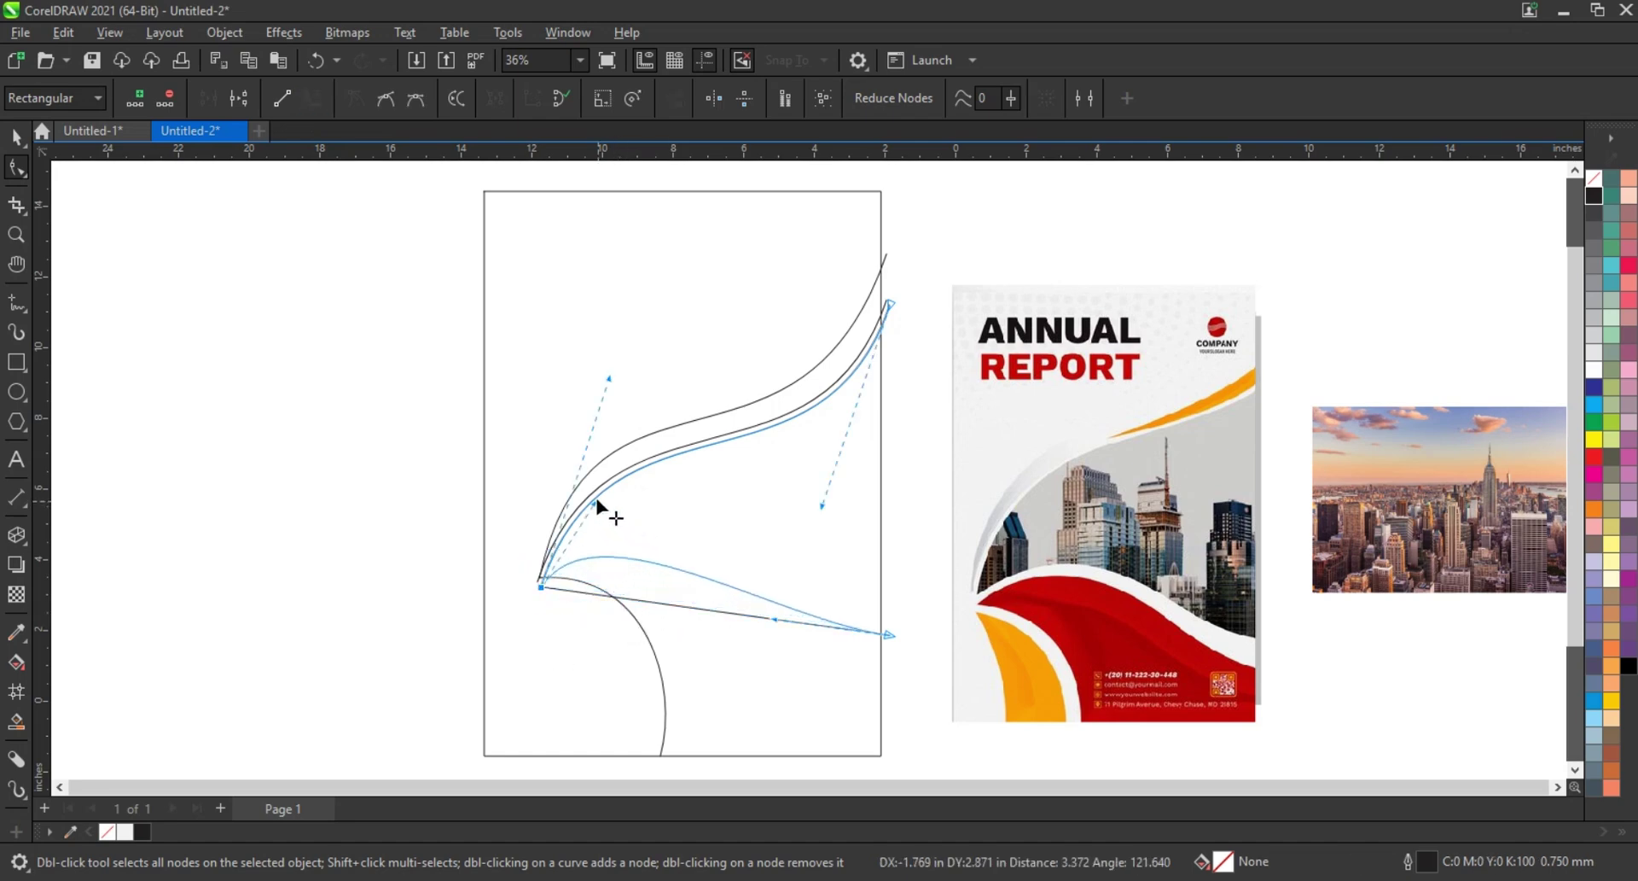
left_click(540, 583)
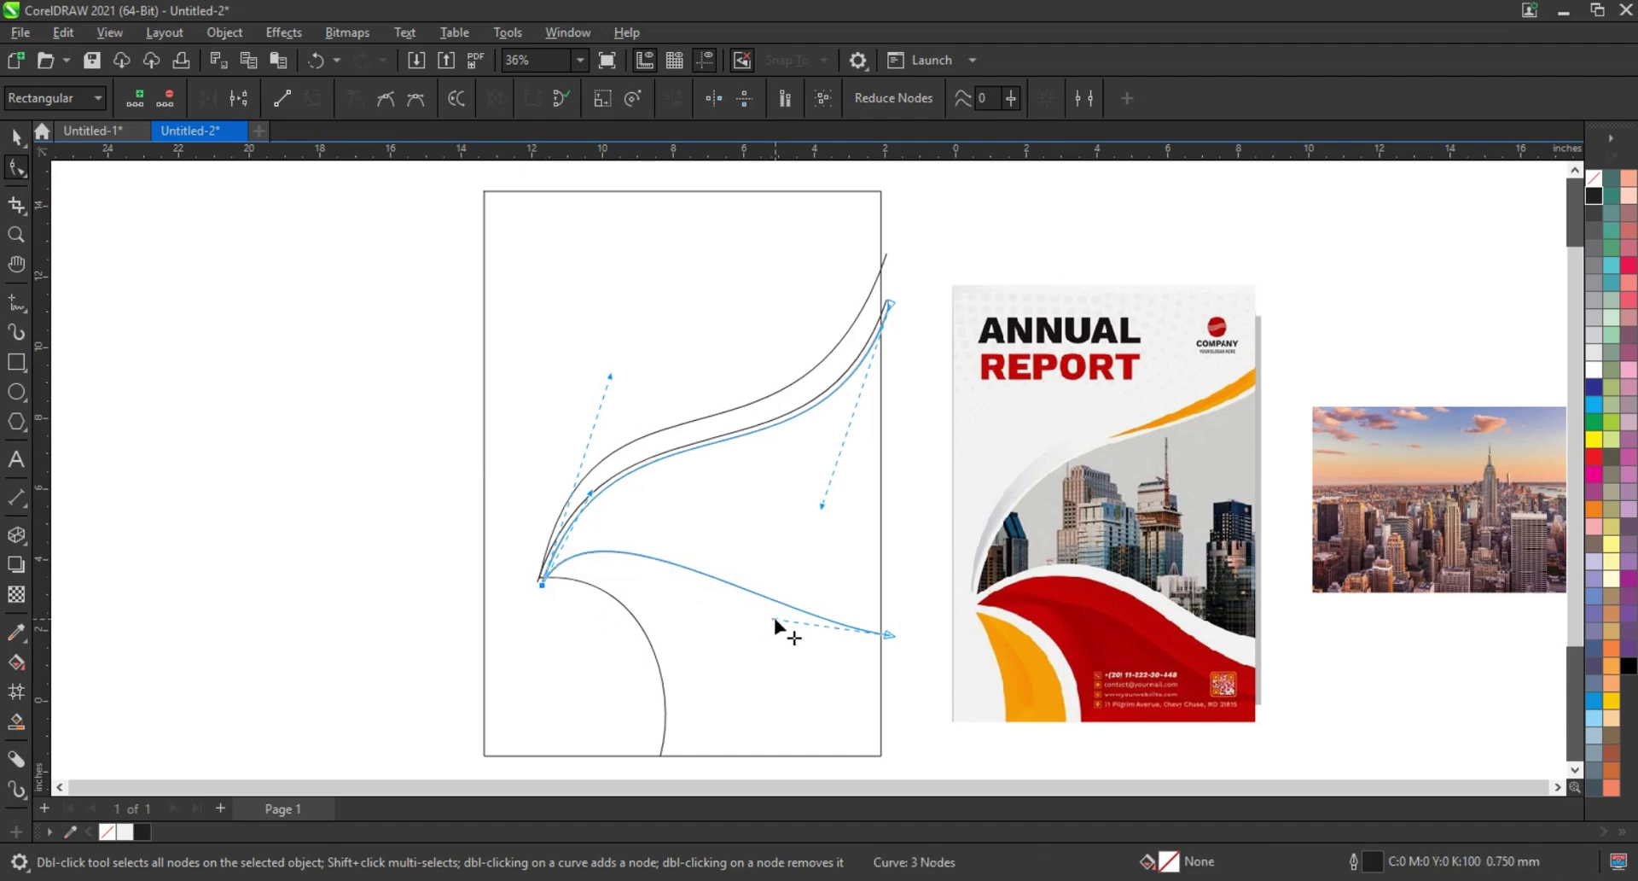
mouse_move(774, 617)
left_mouse_down()
mouse_move(791, 709)
mouse_move(739, 730)
left_mouse_up()
left_click(613, 489)
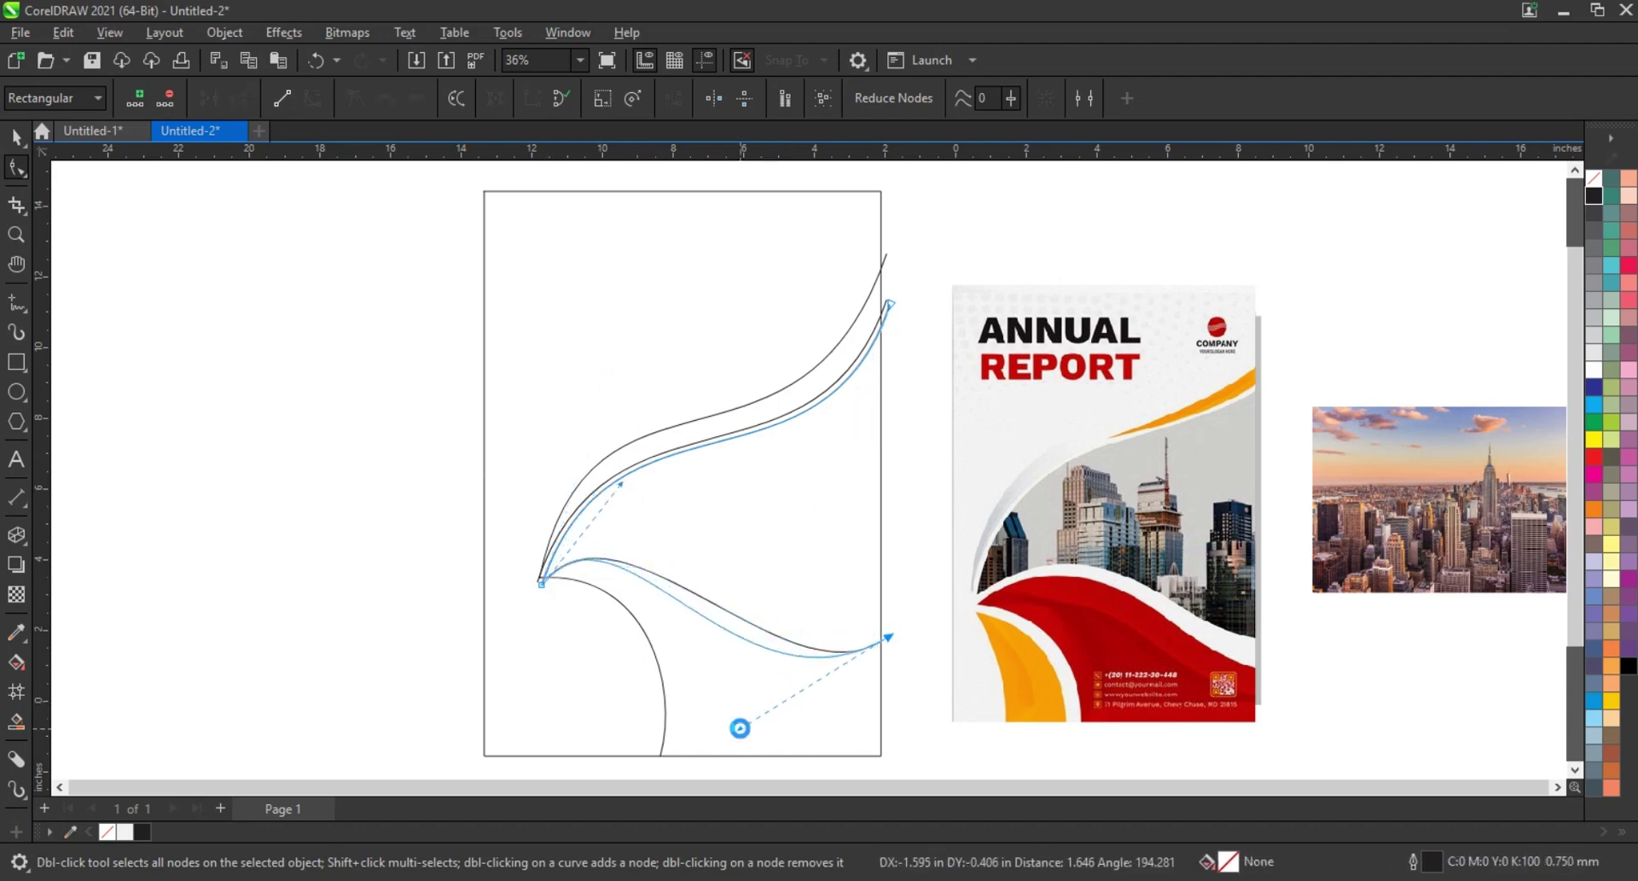
left_click(735, 728)
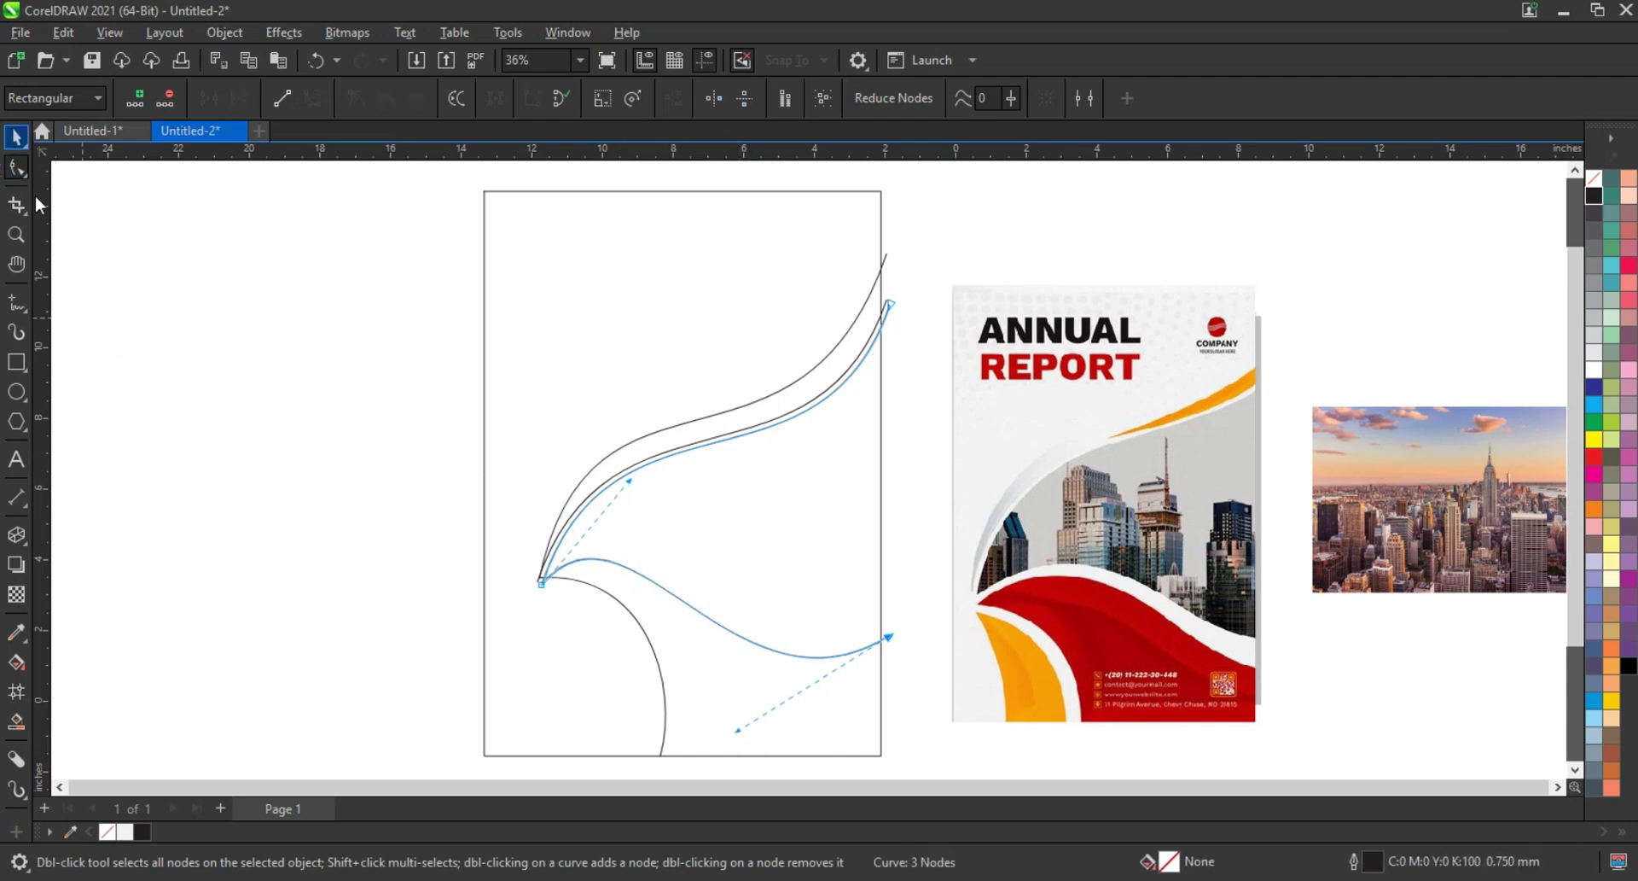
key("space")
left_click(188, 533)
left_click(16, 303)
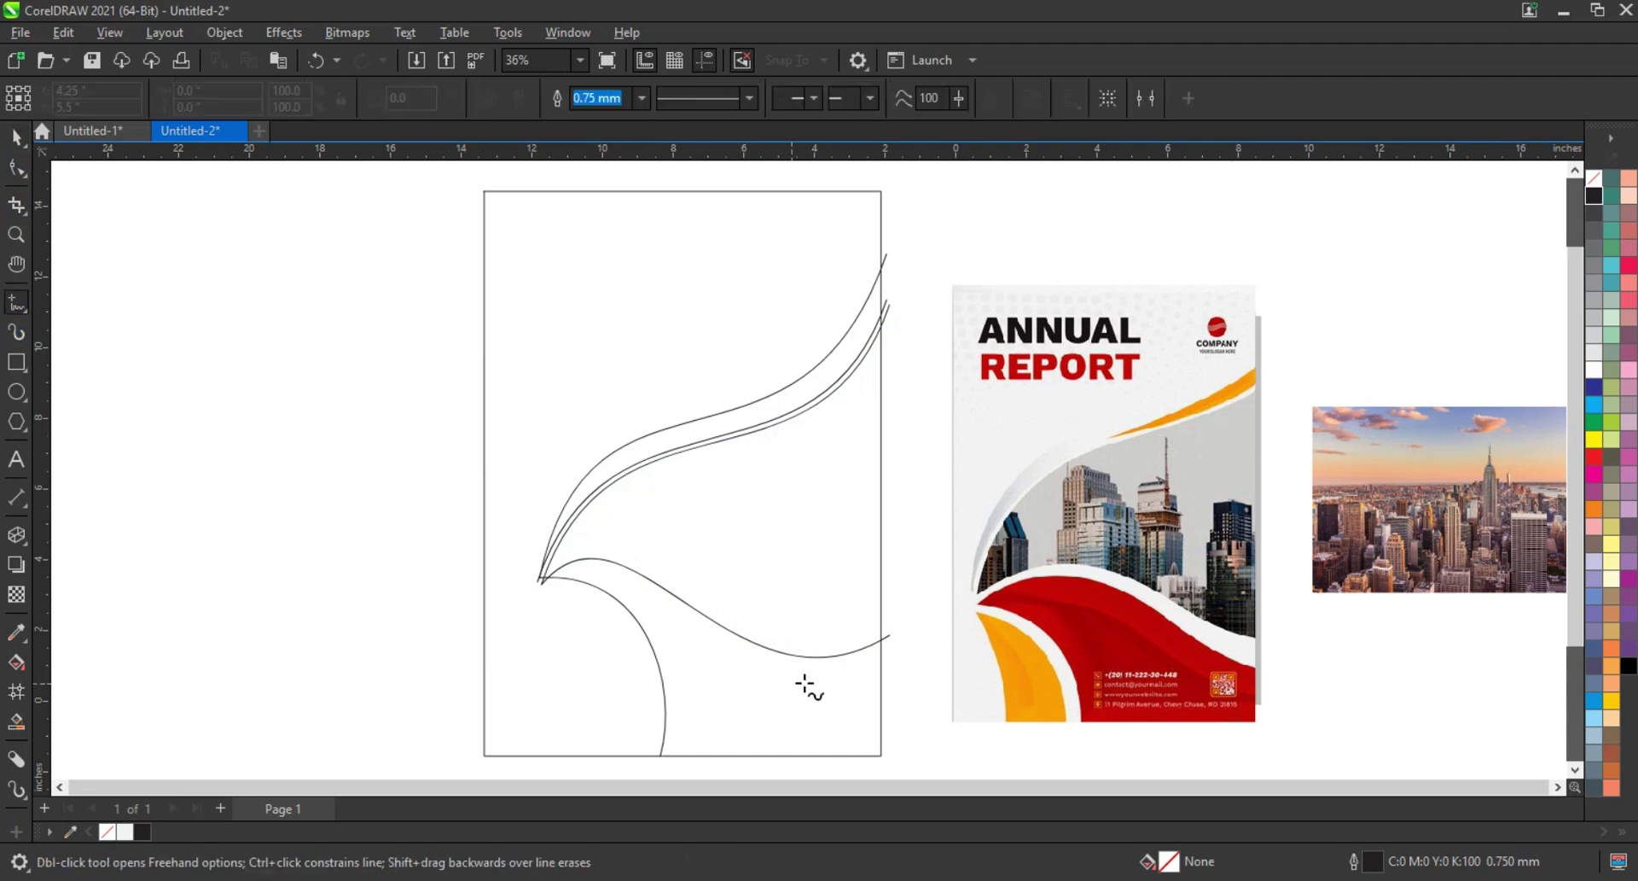
Add a second curve from the right edge to the left meeting point, parallel to the first
left_click(891, 658)
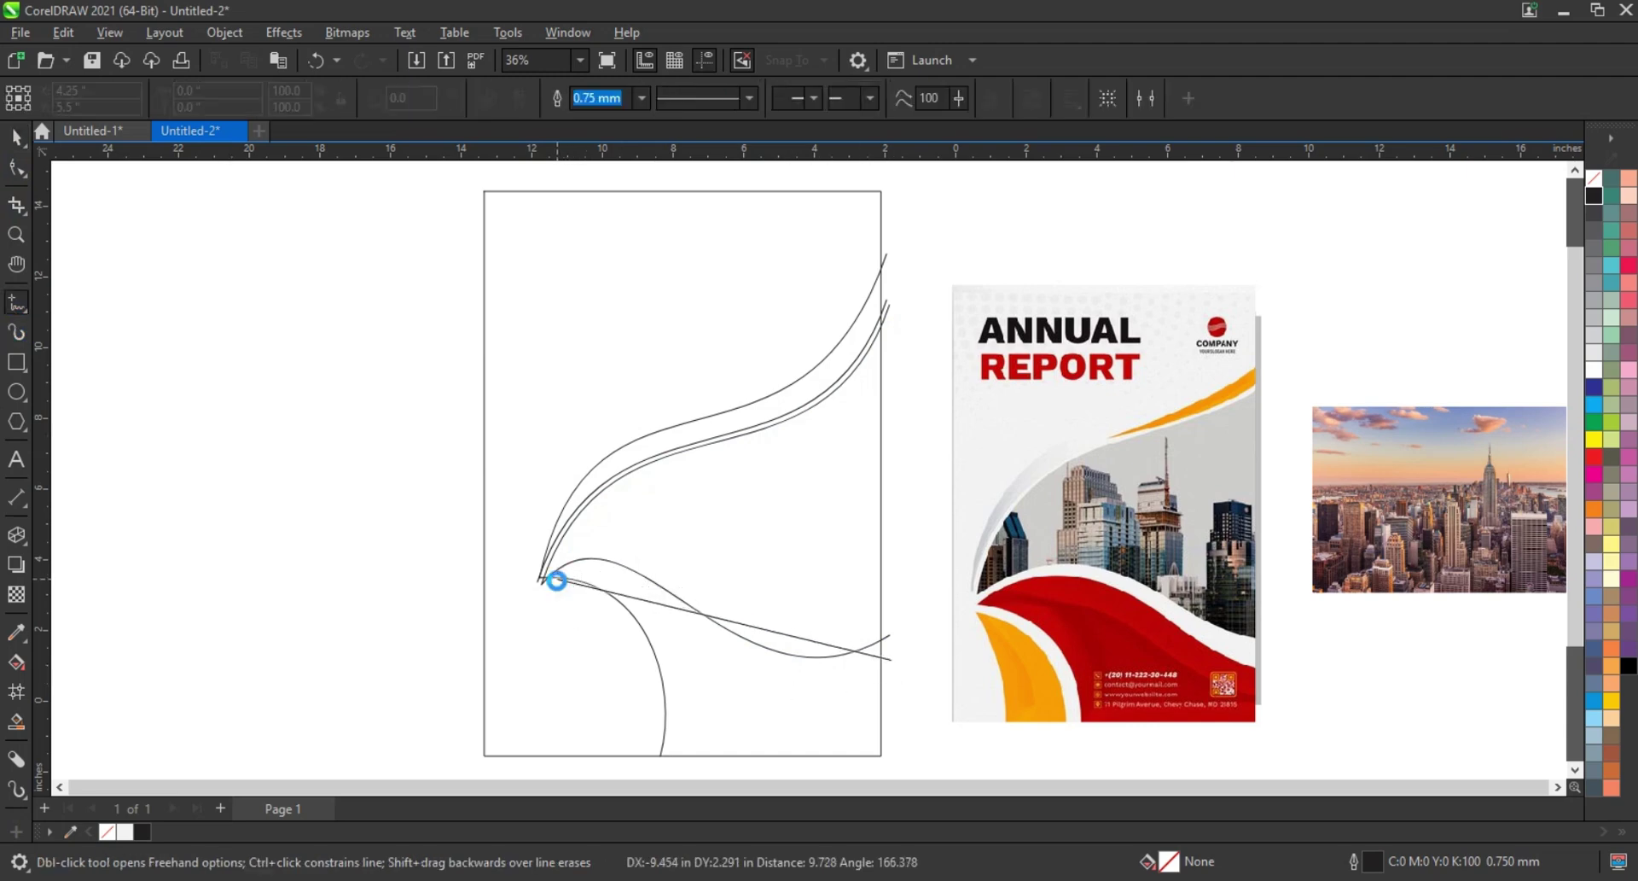
left_click(555, 578)
key("F10")
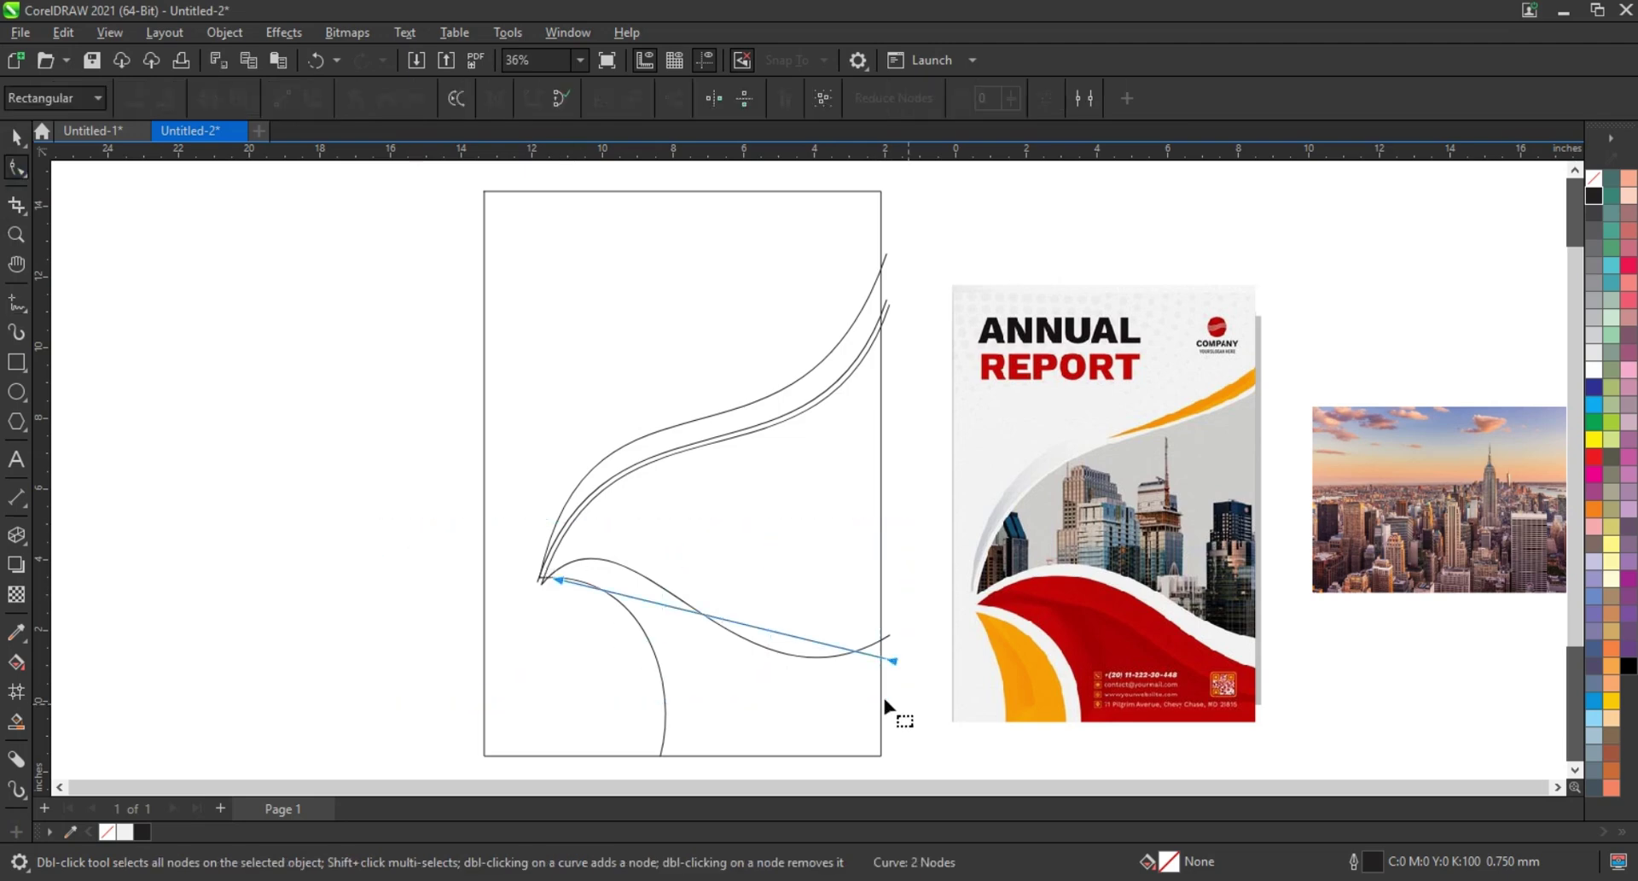
left_click_drag(889, 695, 891, 693)
left_click_drag(785, 637, 606, 527)
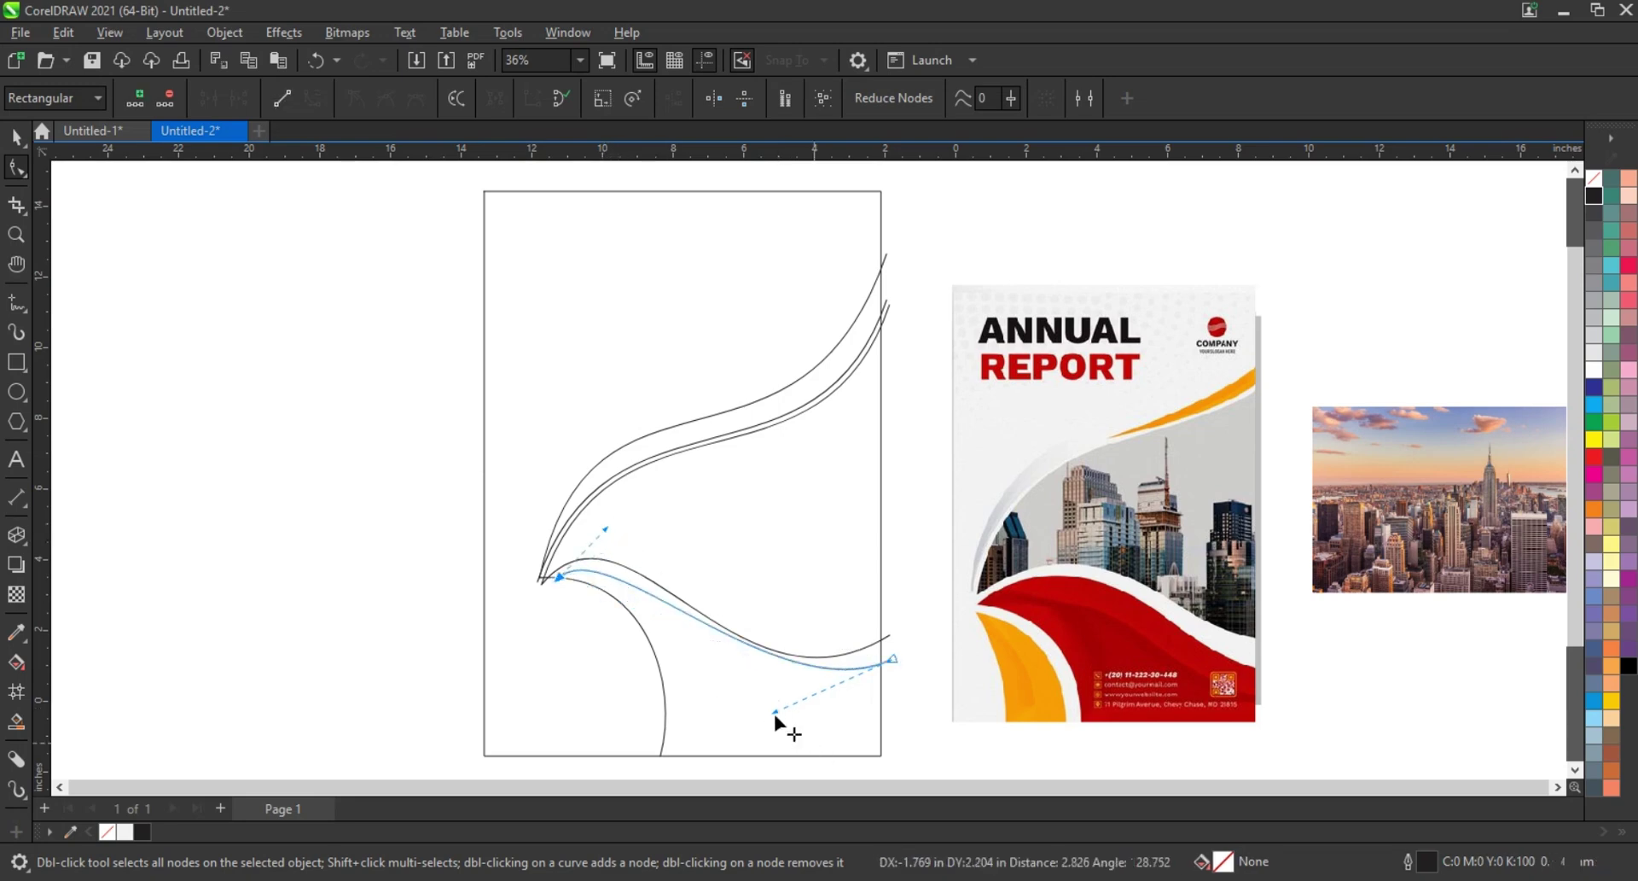
left_click_drag(773, 710, 730, 718)
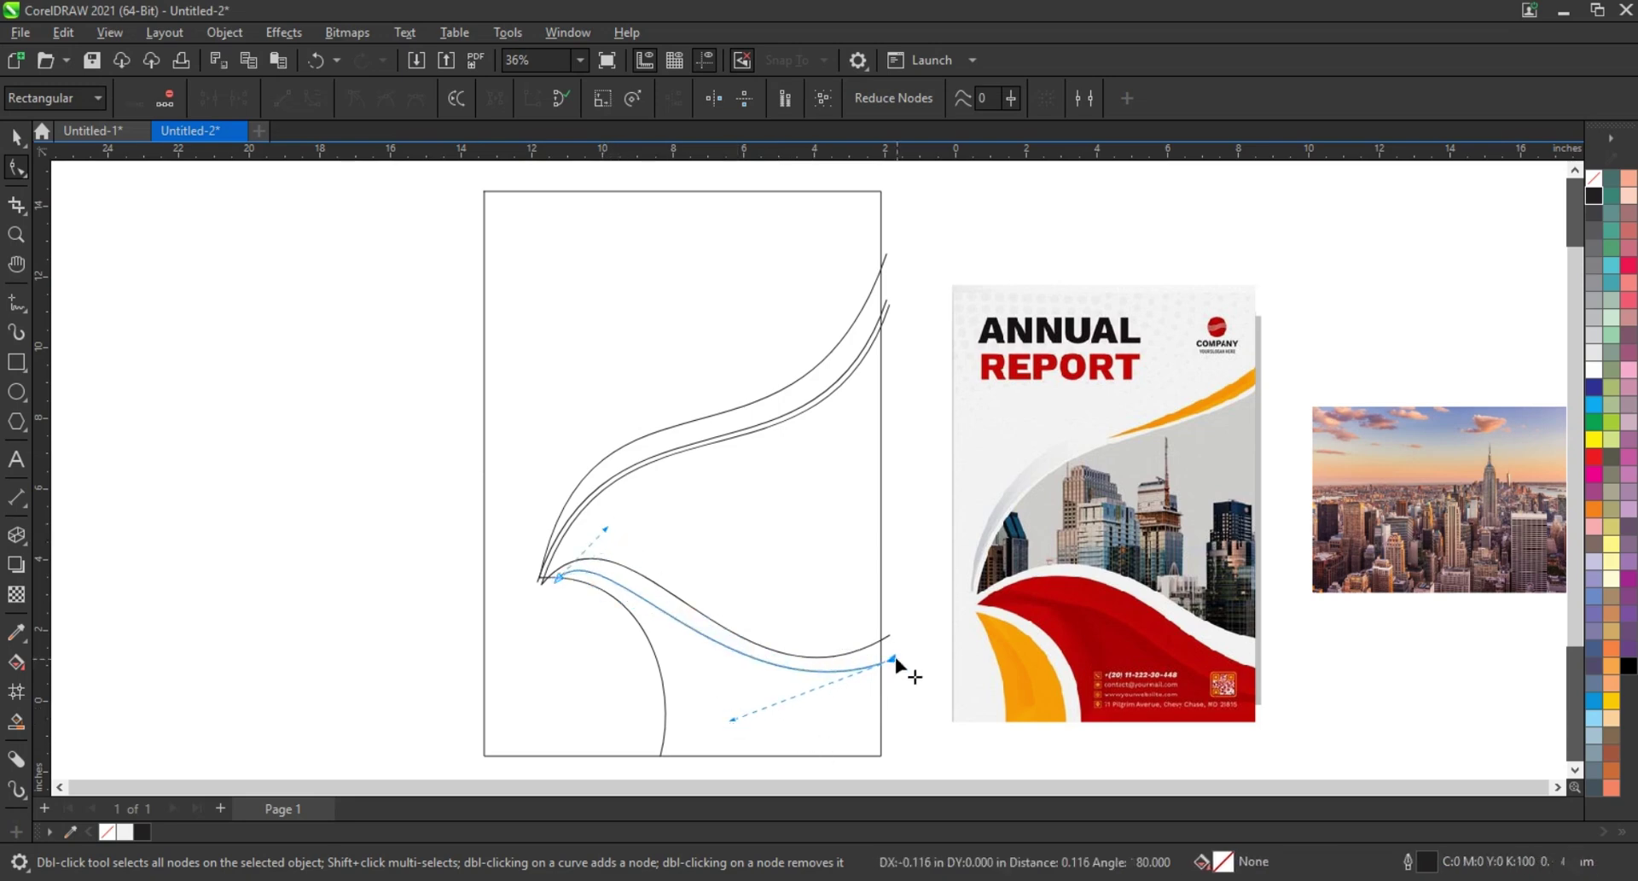
left_click_drag(897, 658, 892, 652)
left_click_drag(729, 718, 749, 724)
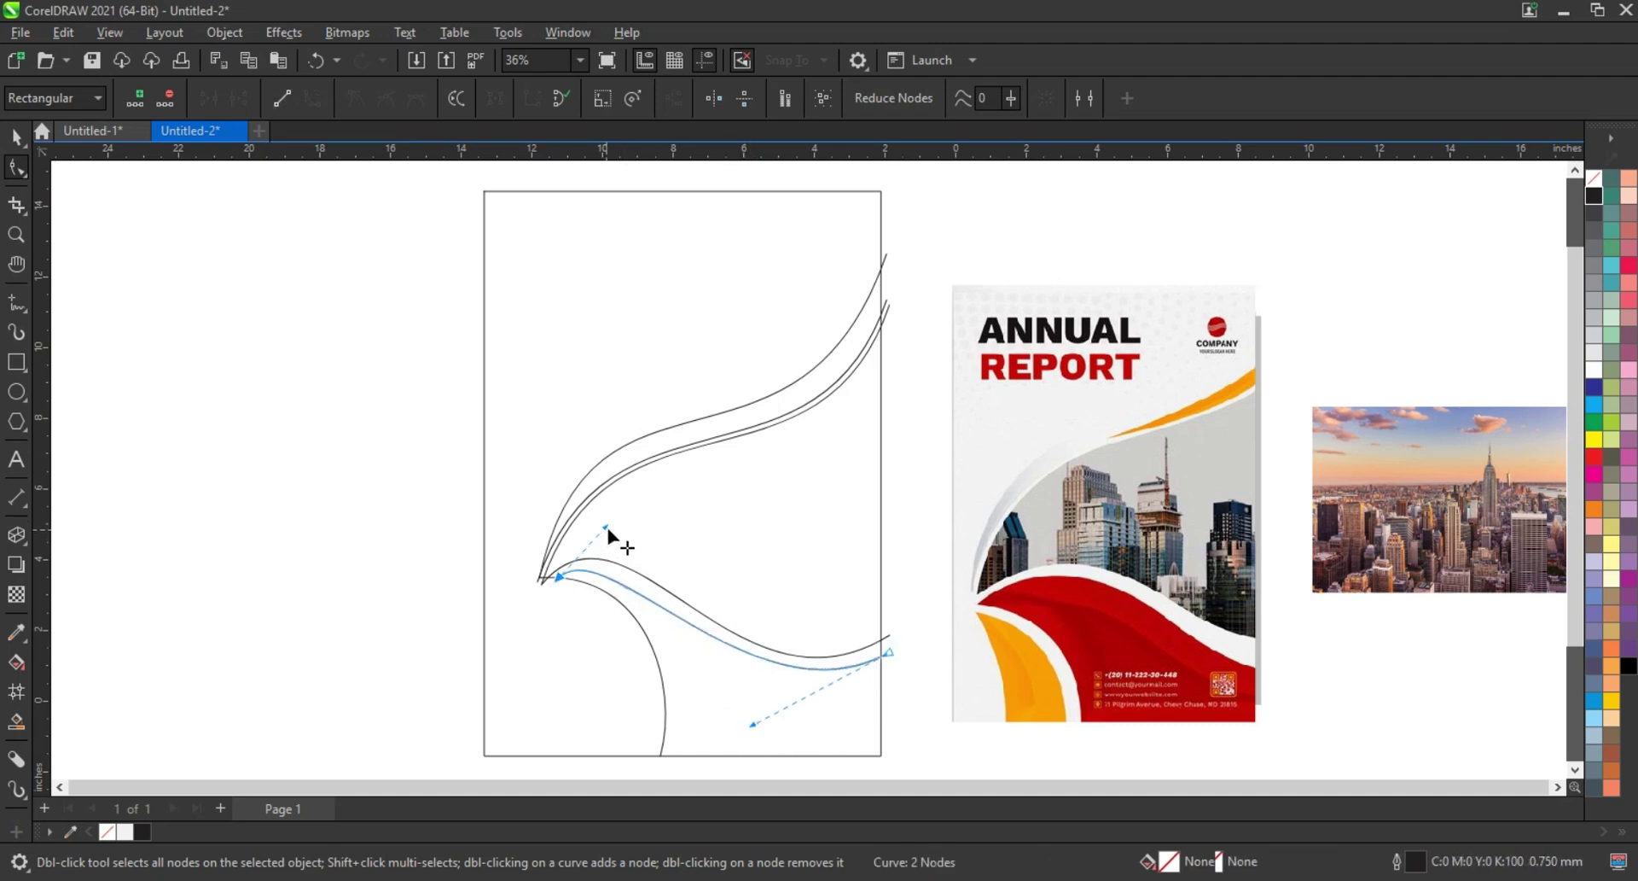
left_click_drag(606, 528, 638, 530)
left_click_drag(754, 727, 744, 730)
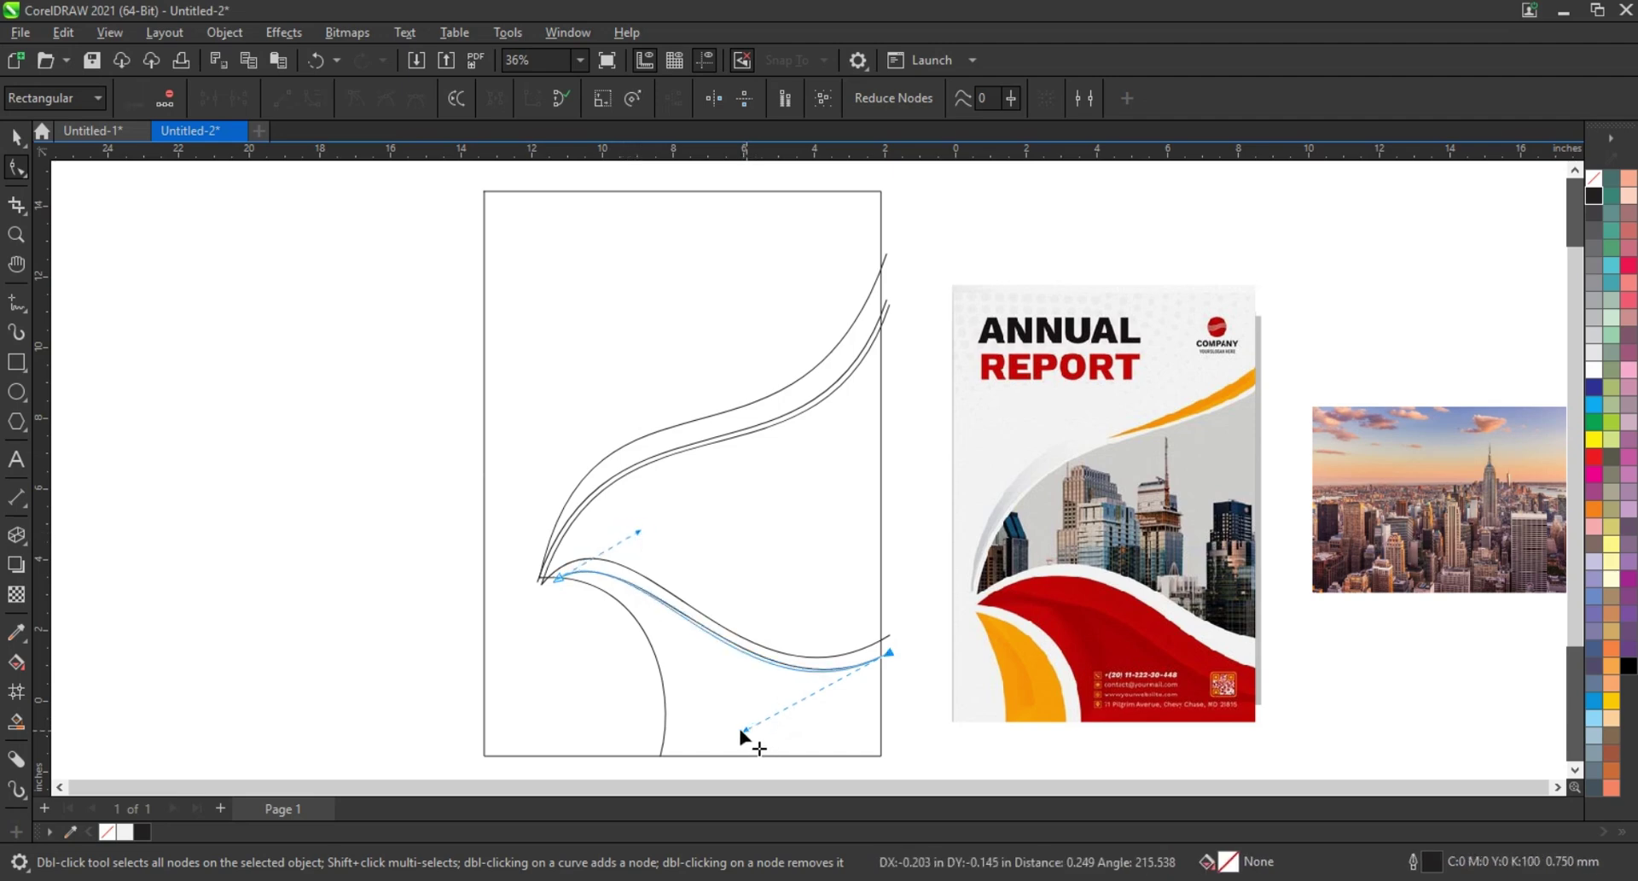
left_click_drag(640, 531, 644, 530)
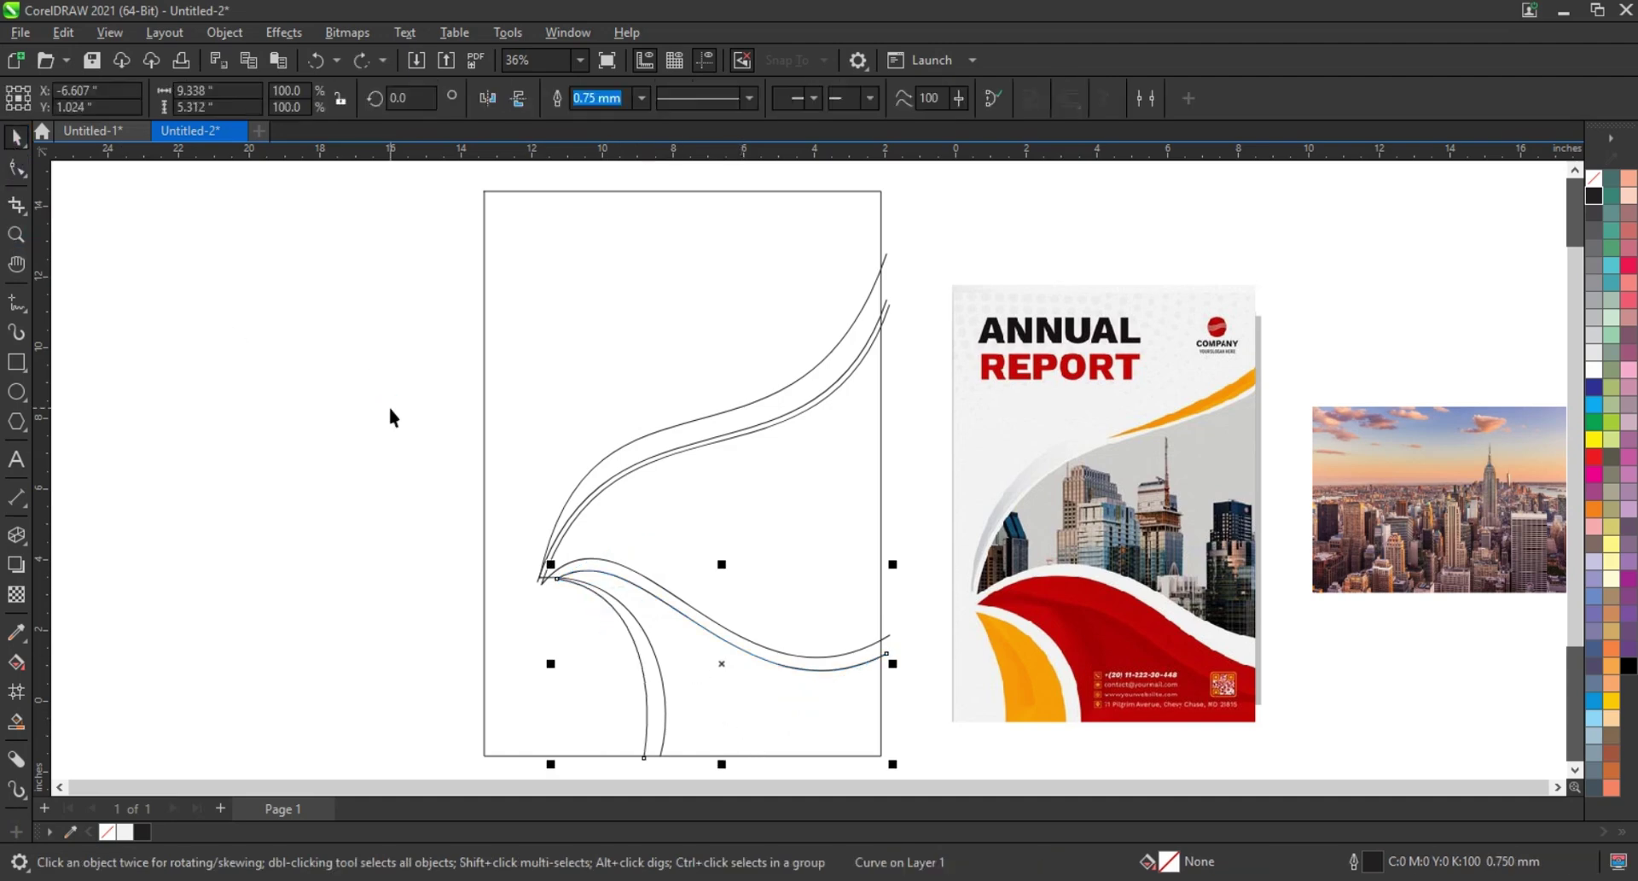
Reshape the lower arc, moving its bottom end left and bulging it further right
left_click(17, 168)
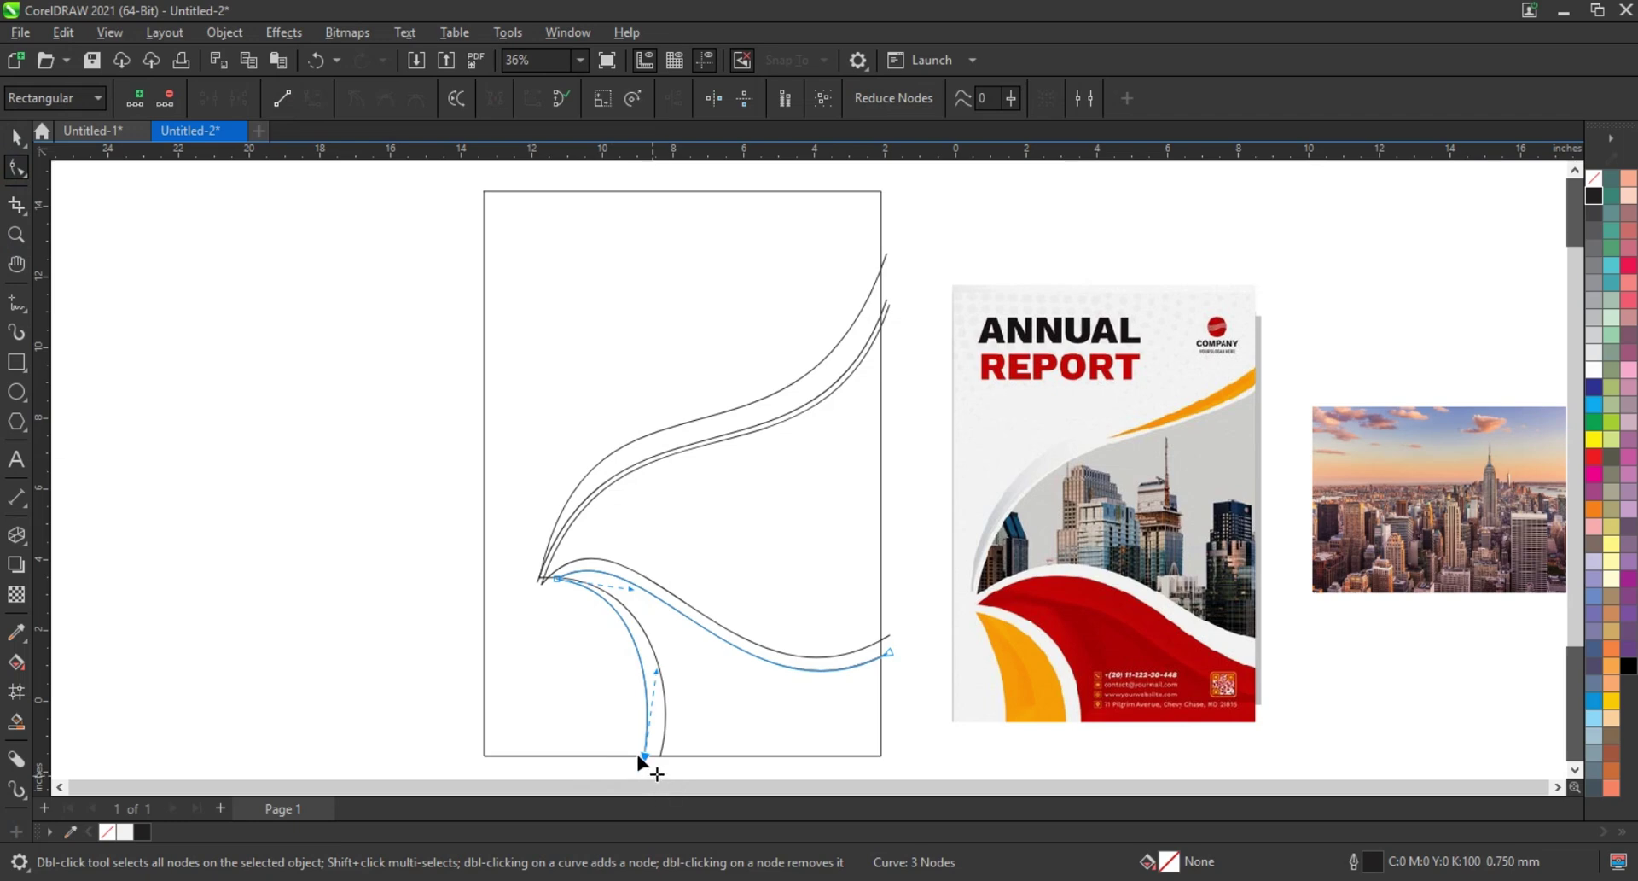
left_click_drag(642, 755, 552, 757)
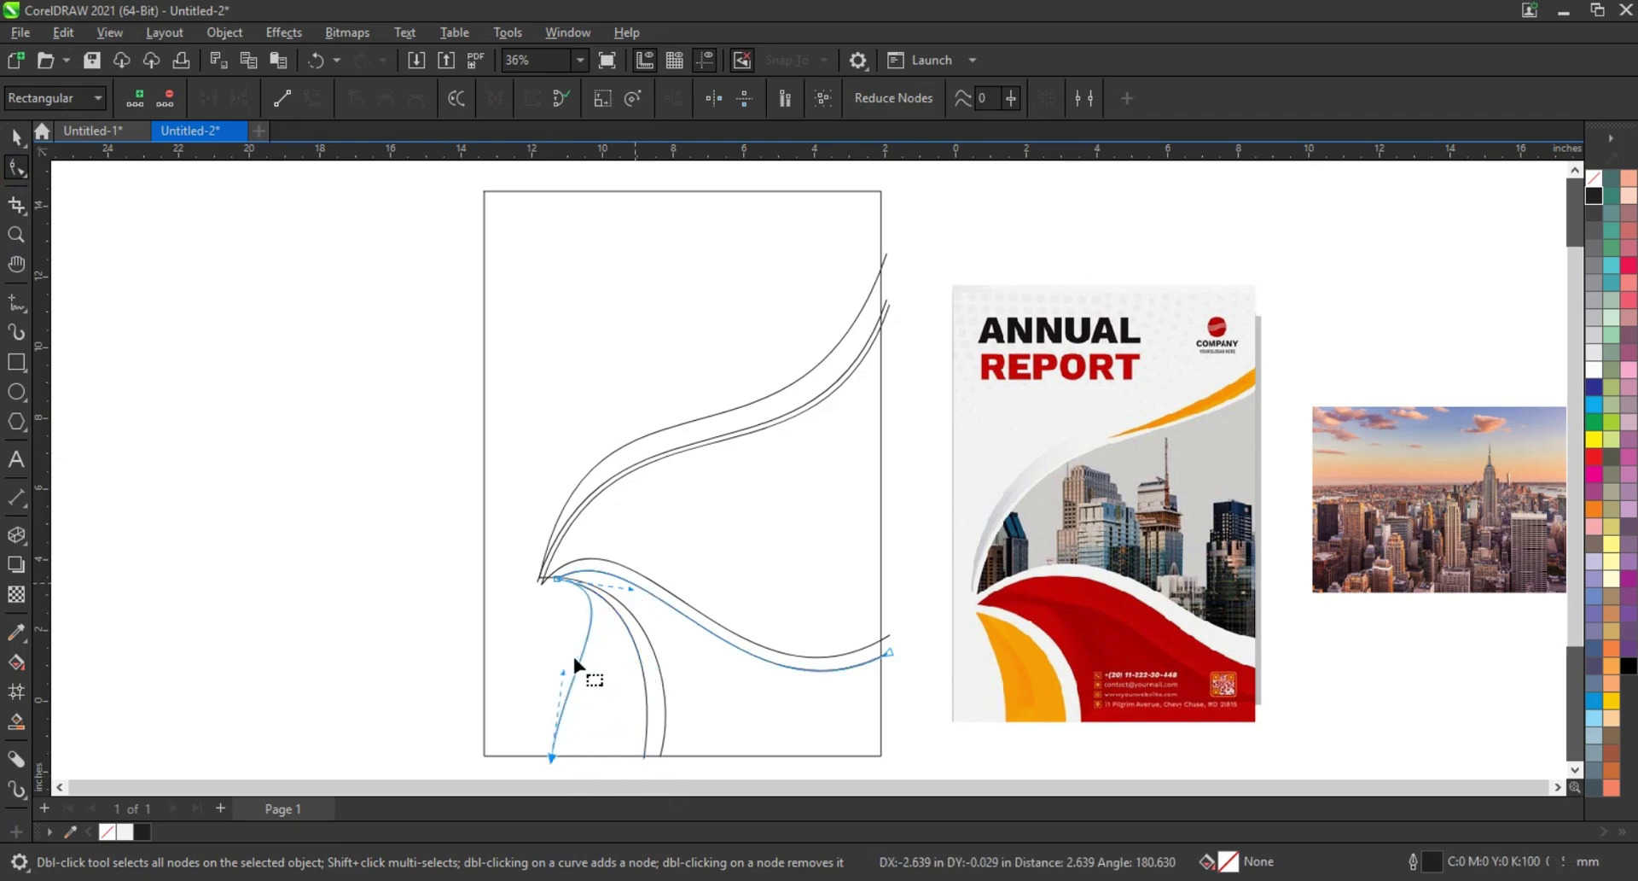
left_click_drag(563, 672, 602, 701)
left_click_drag(552, 757, 542, 764)
left_click(642, 592)
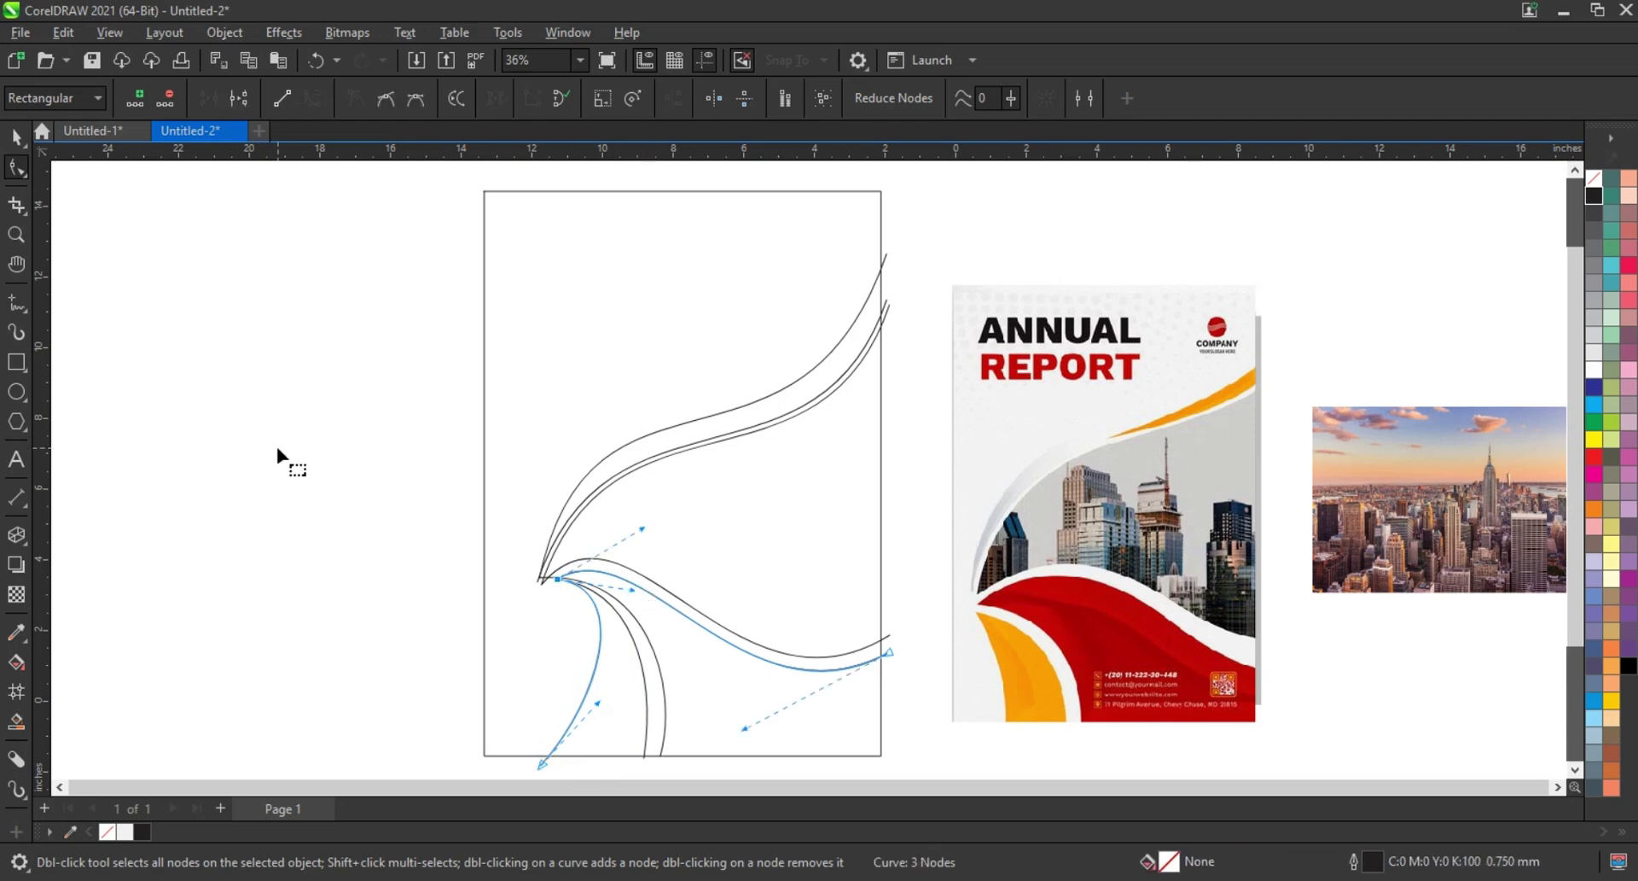
left_click(16, 137)
left_click(256, 475)
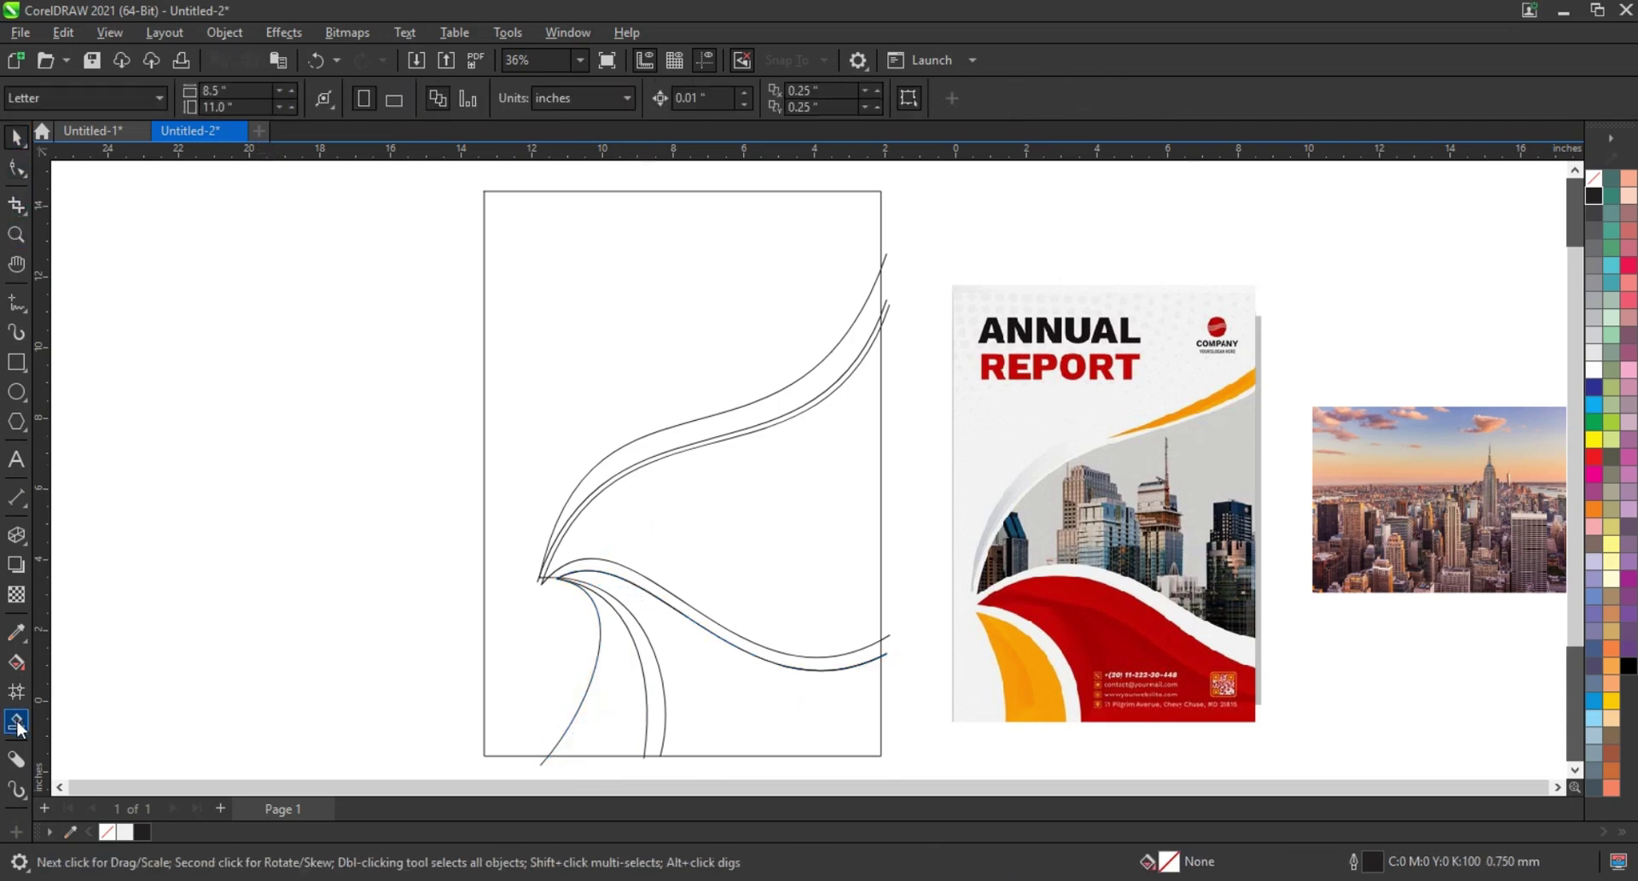
Smart-fill the four enclosed regions between the curves purple, leaving thin white gaps
left_click(791, 395)
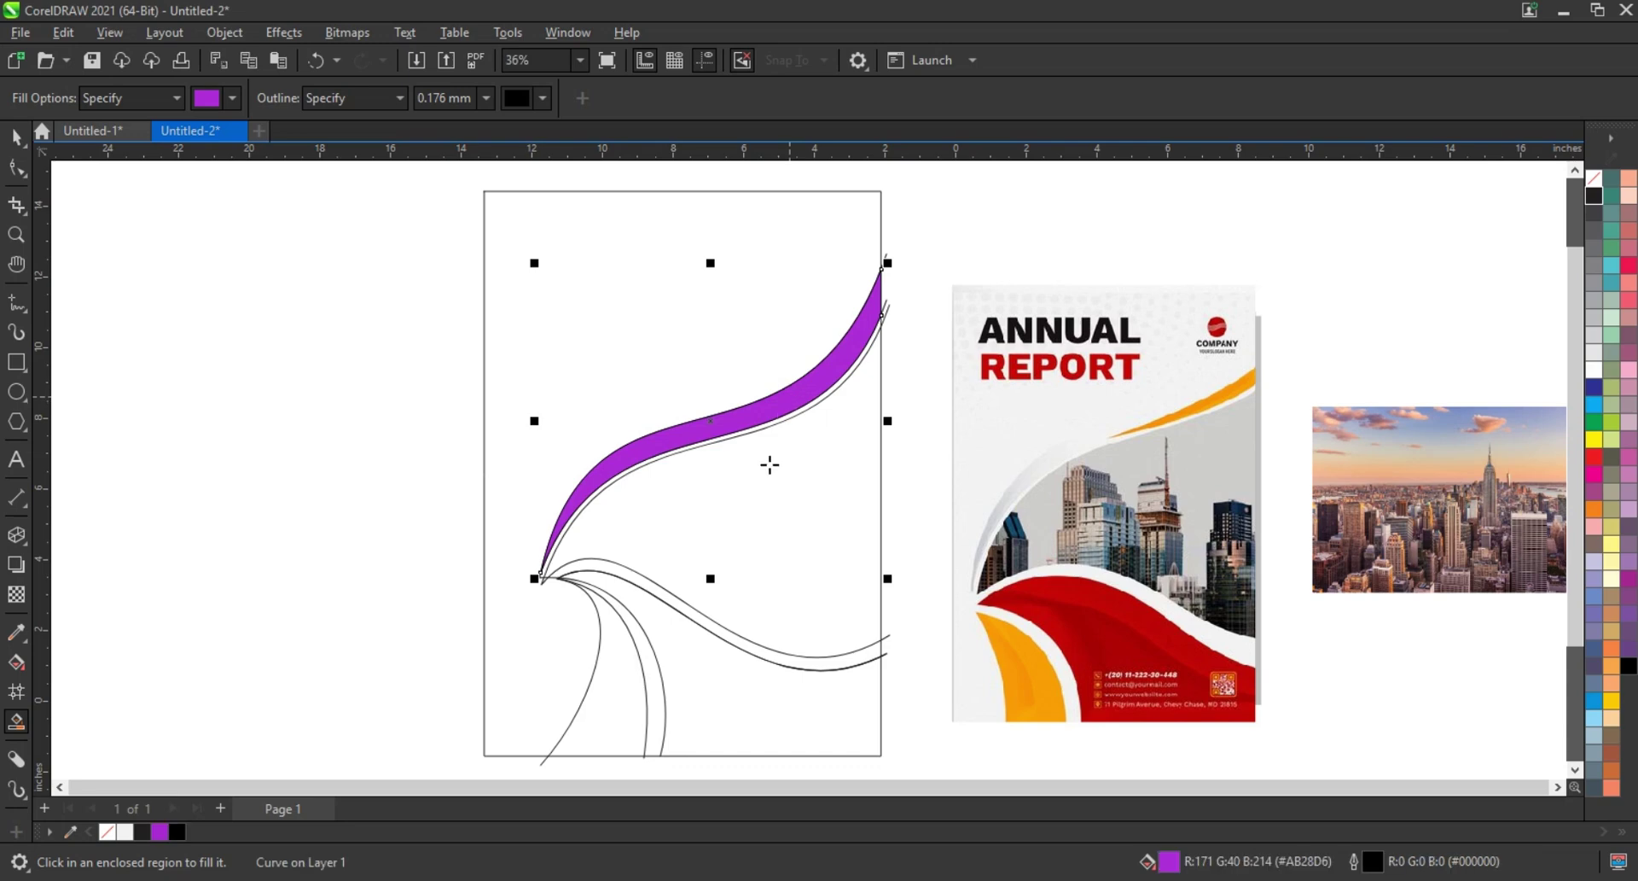
left_click(772, 464)
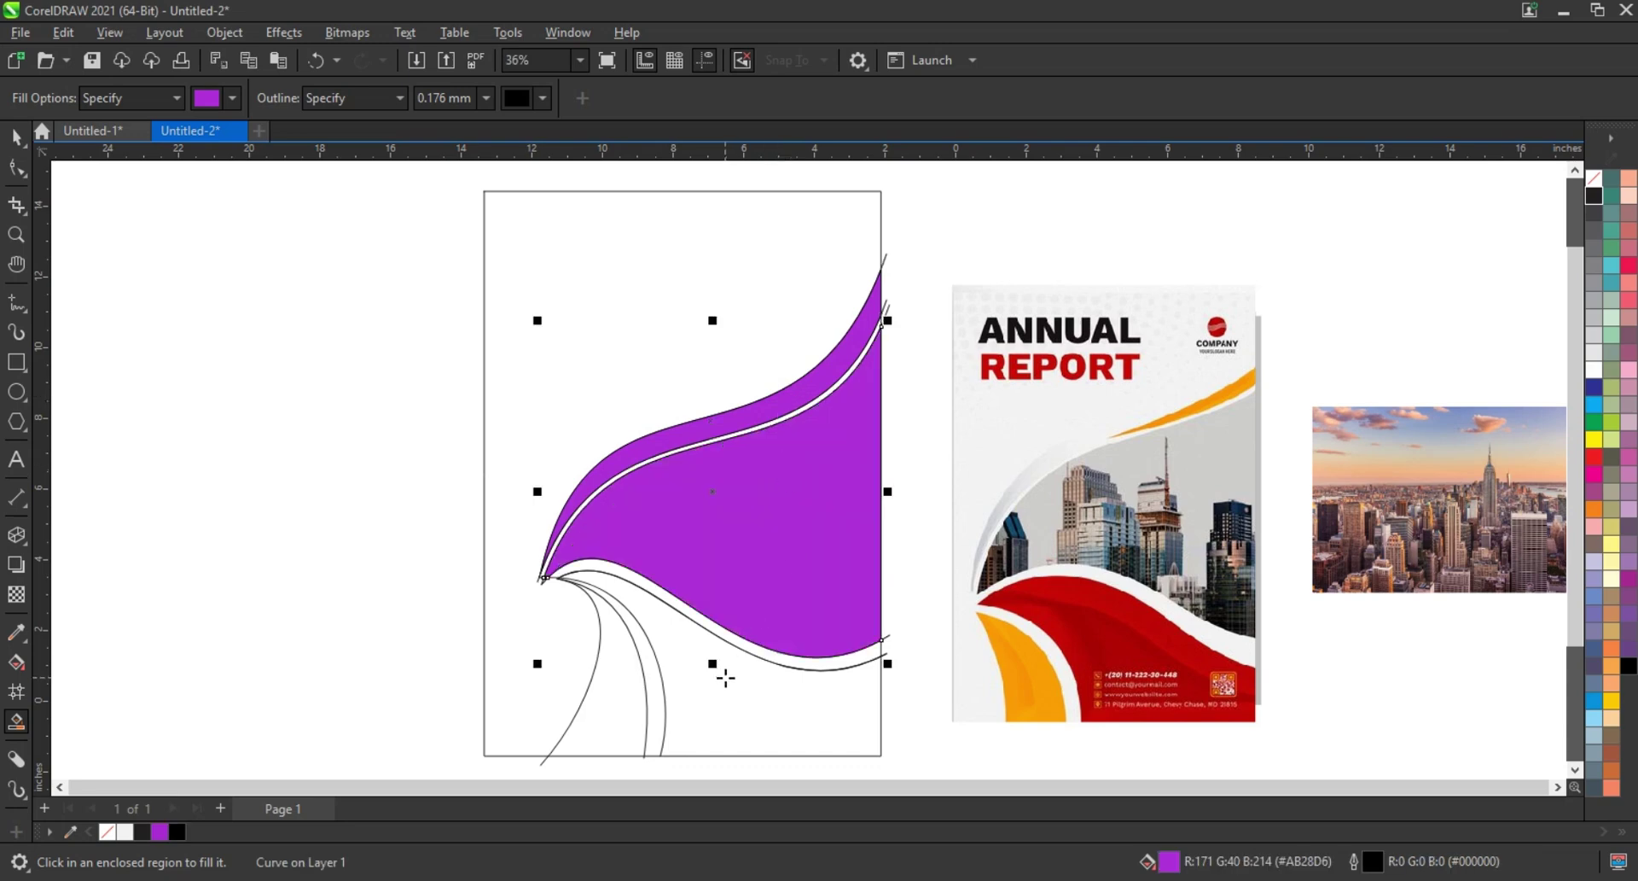
left_click(689, 680)
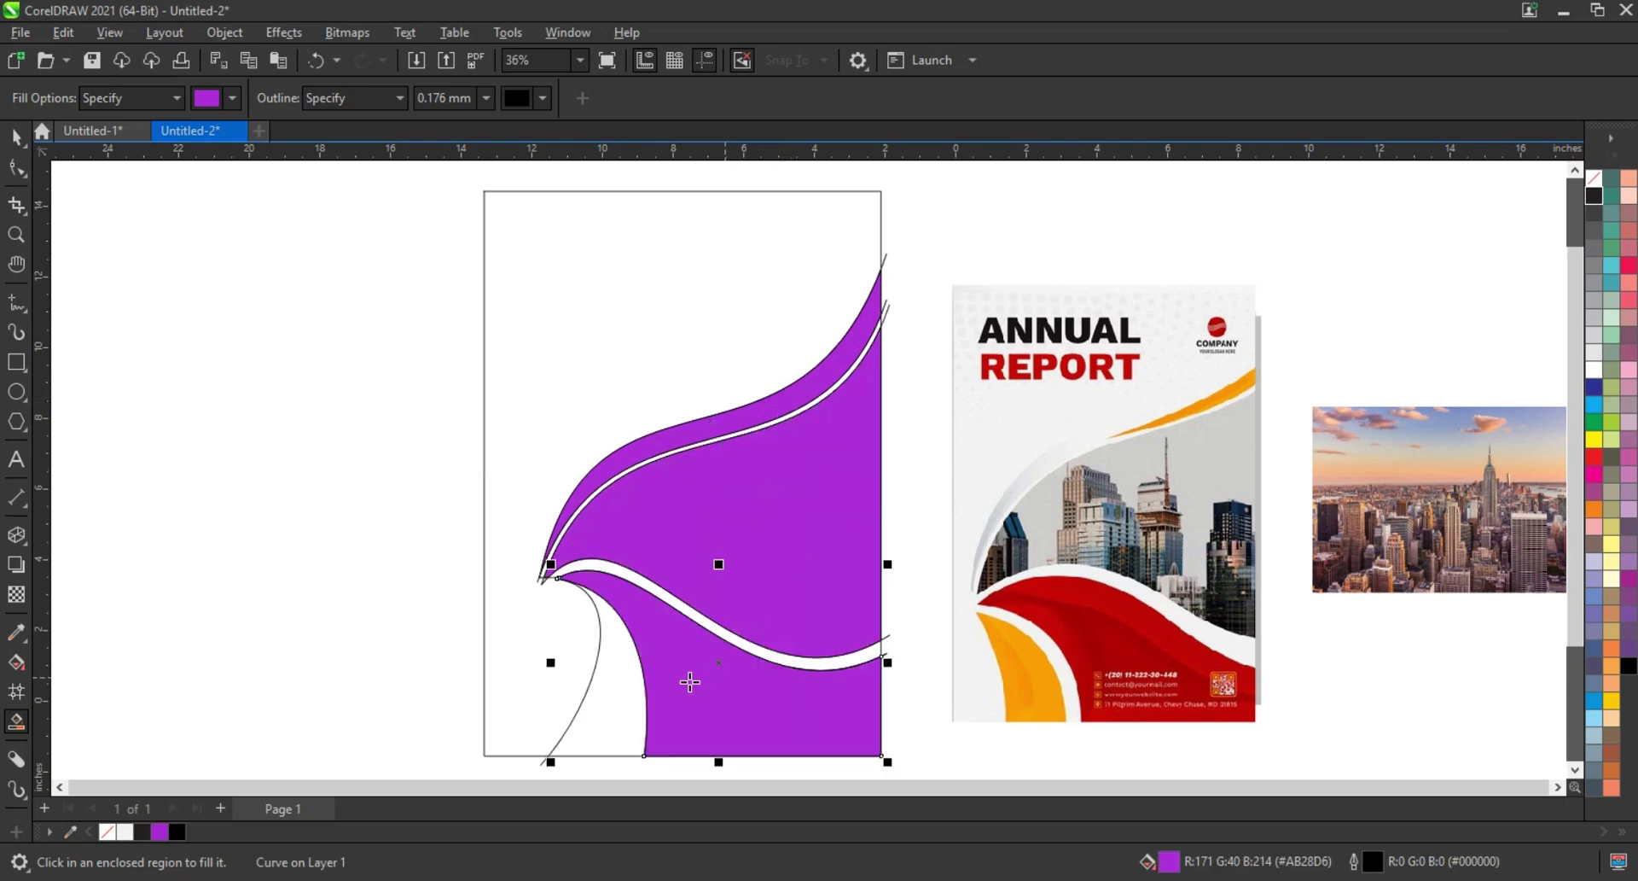
left_click(604, 713)
left_click(15, 138)
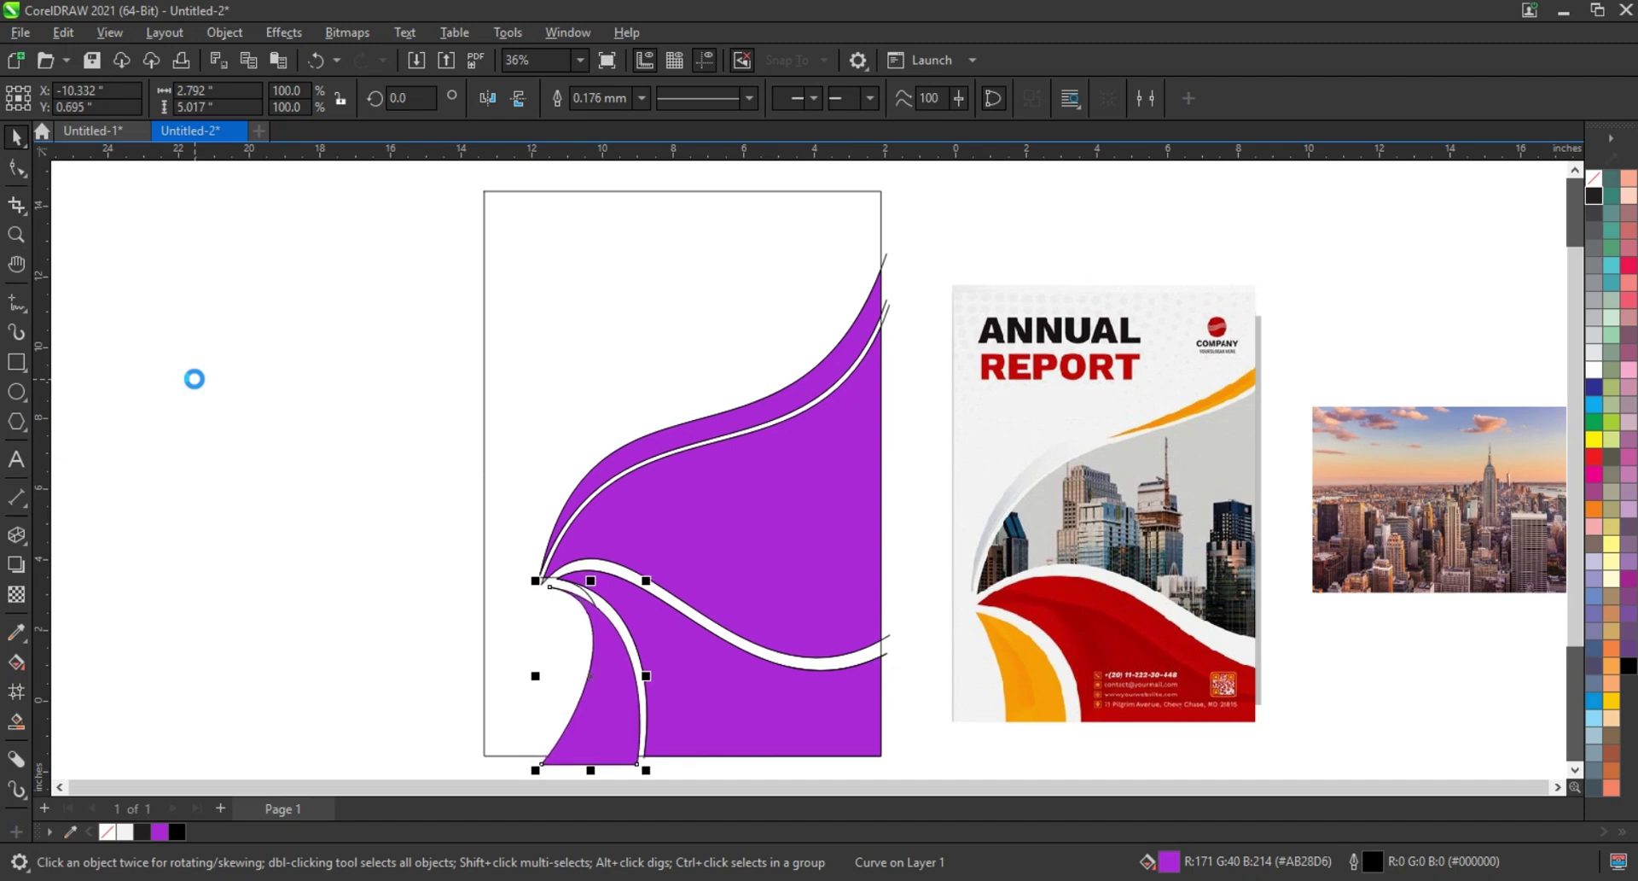
left_click(619, 735)
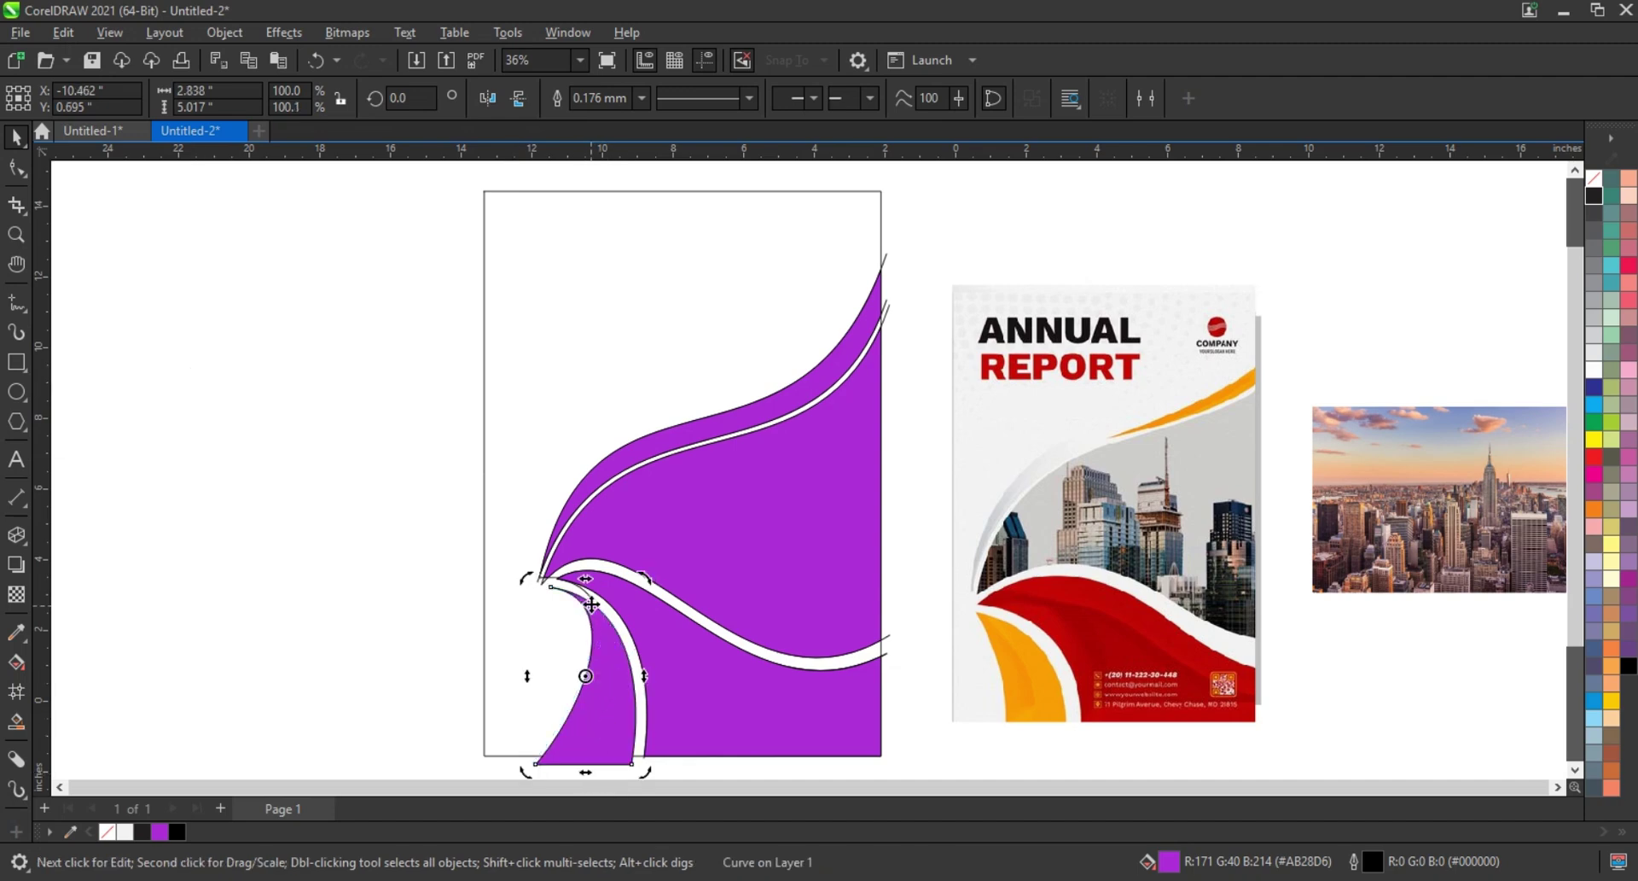
left_click(708, 424, "shift")
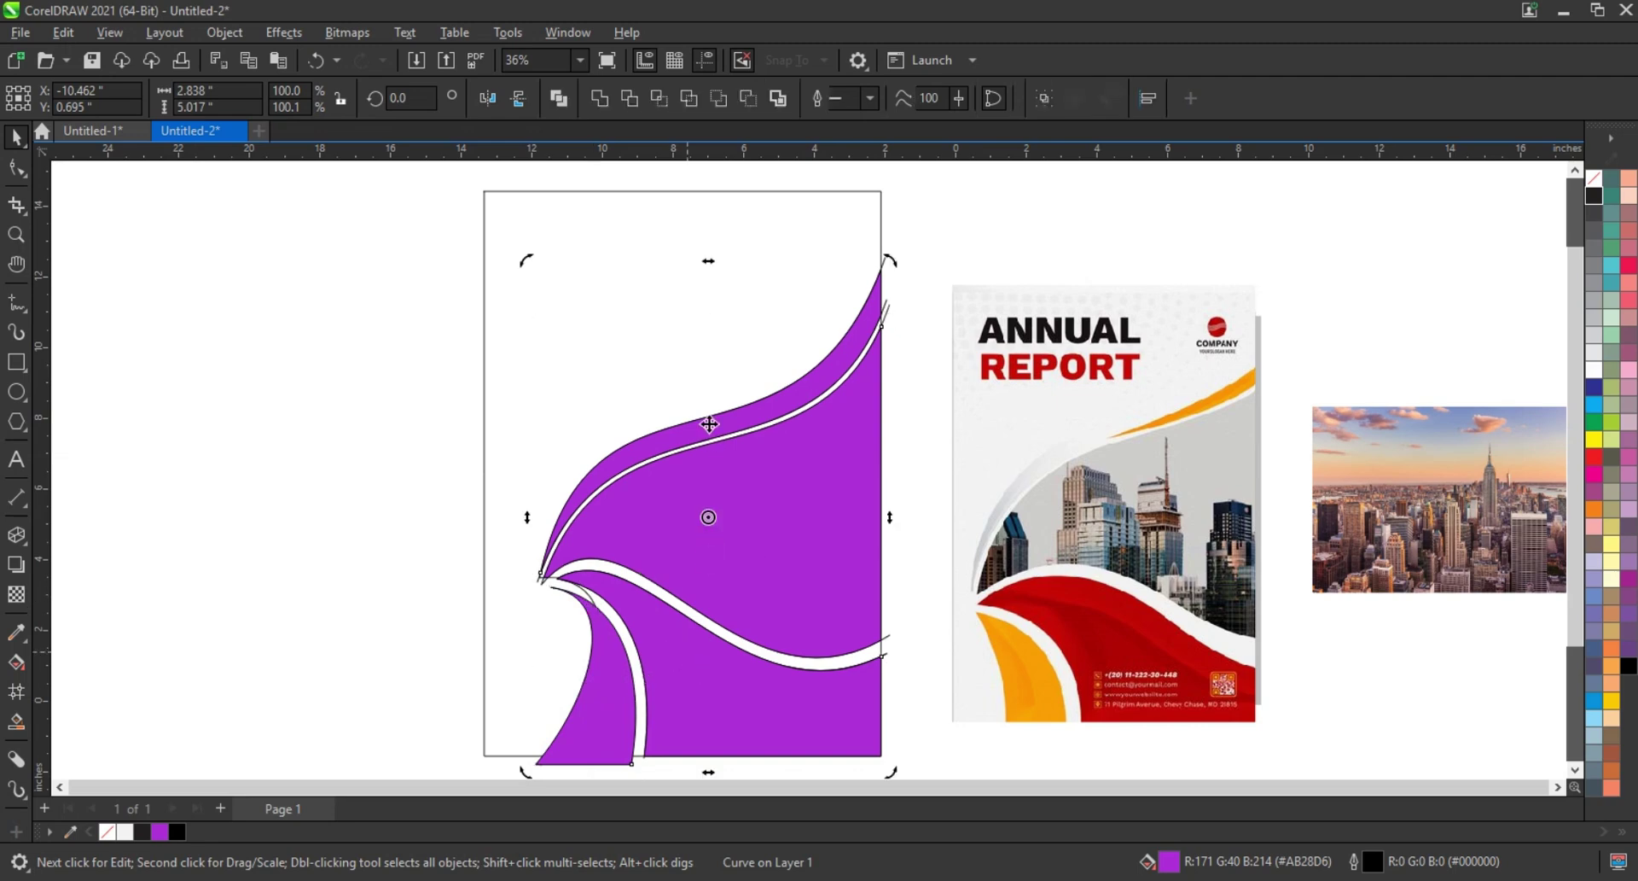
left_click(891, 305)
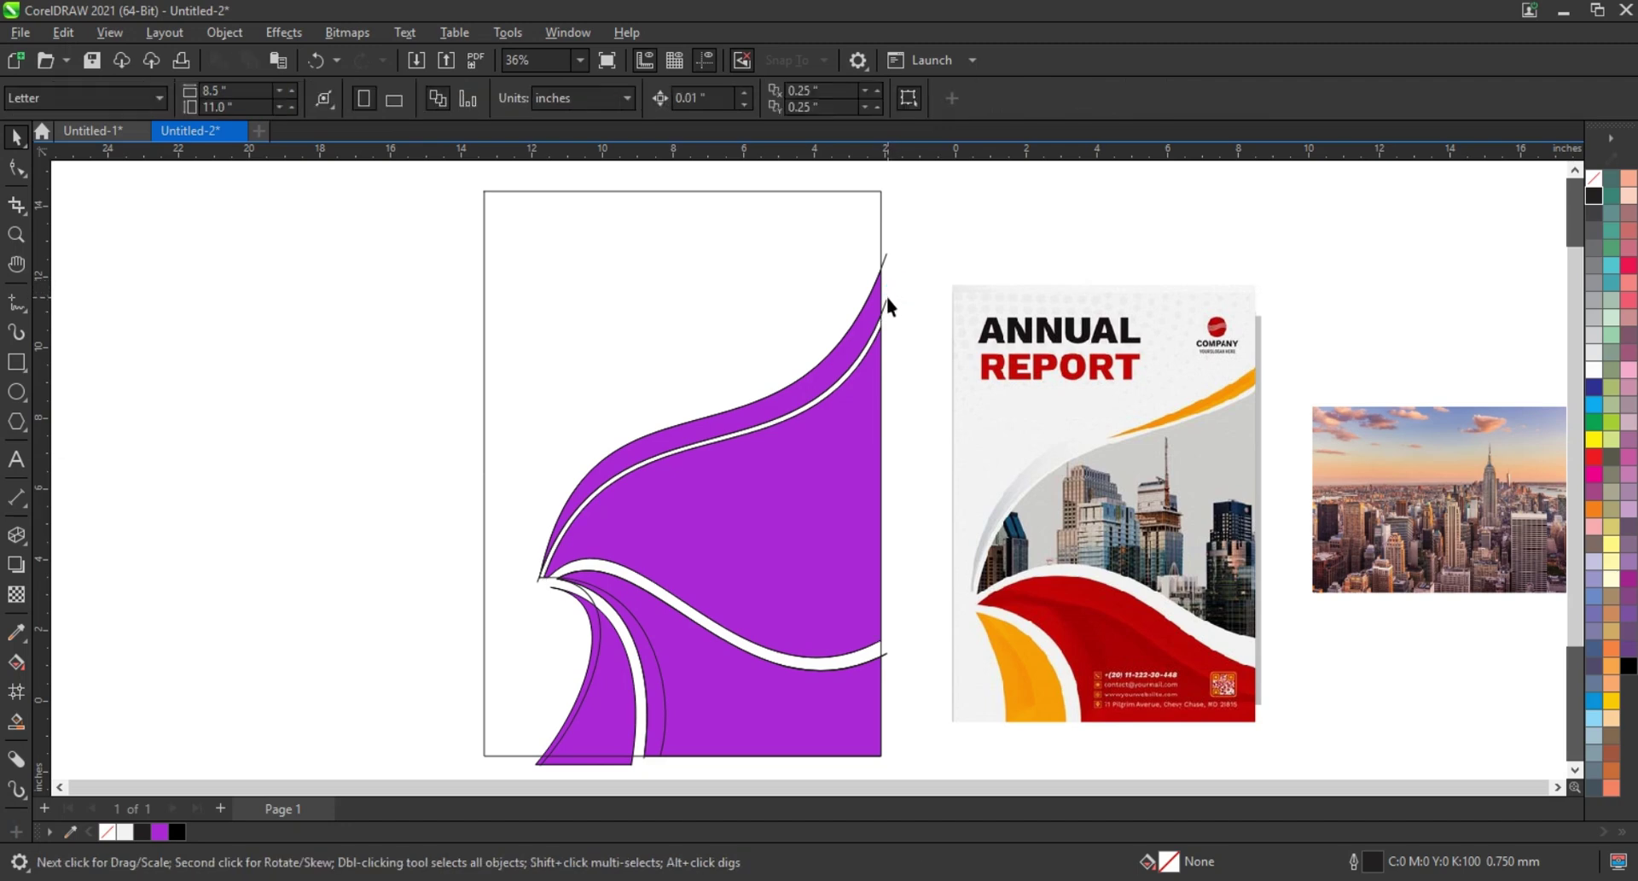
Delete the two leftover outline lines near the right edge and lower-left shape
left_click(888, 298)
key("Delete")
left_click(587, 604)
key("Delete")
left_click(881, 563)
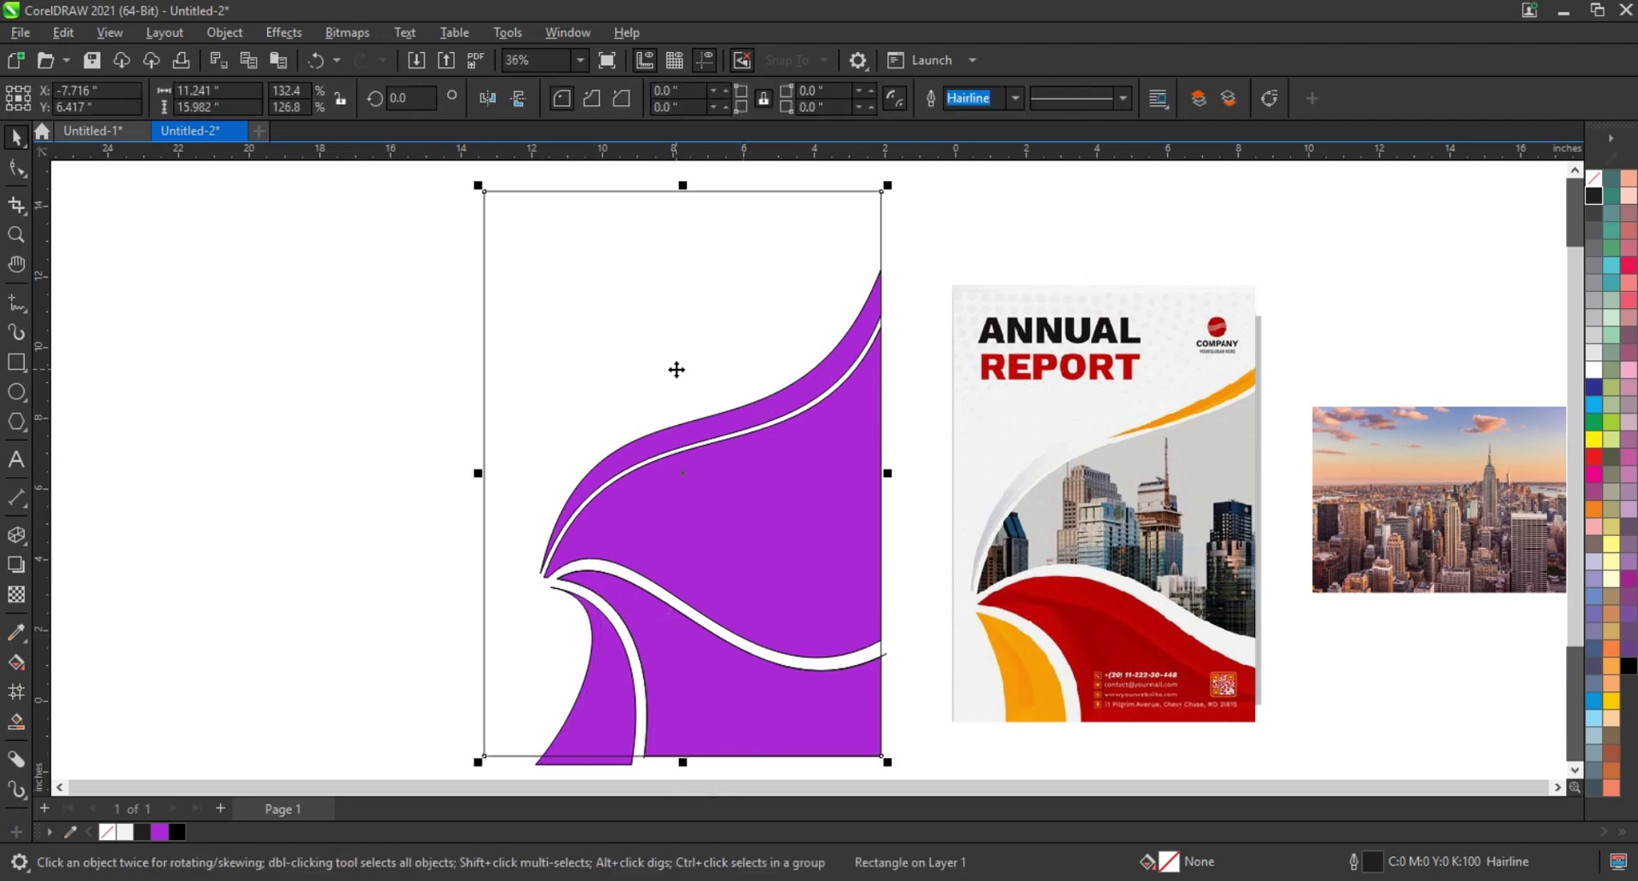
left_click(680, 396)
Give the large purple shape a gradient fill directed across the top band
left_click(705, 436)
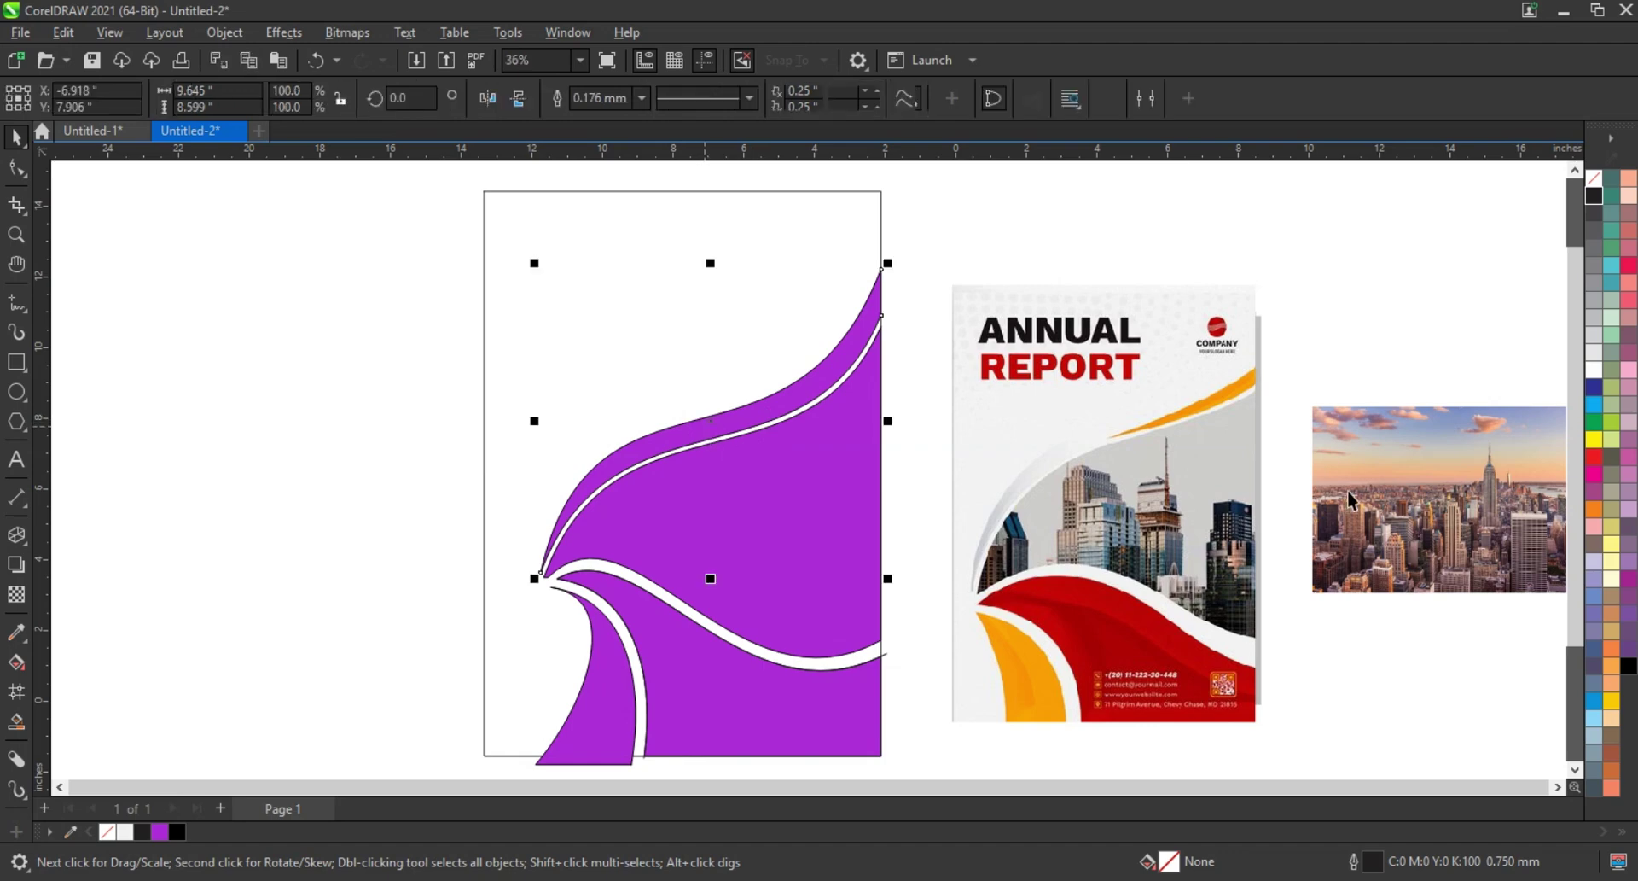
left_click(1594, 290)
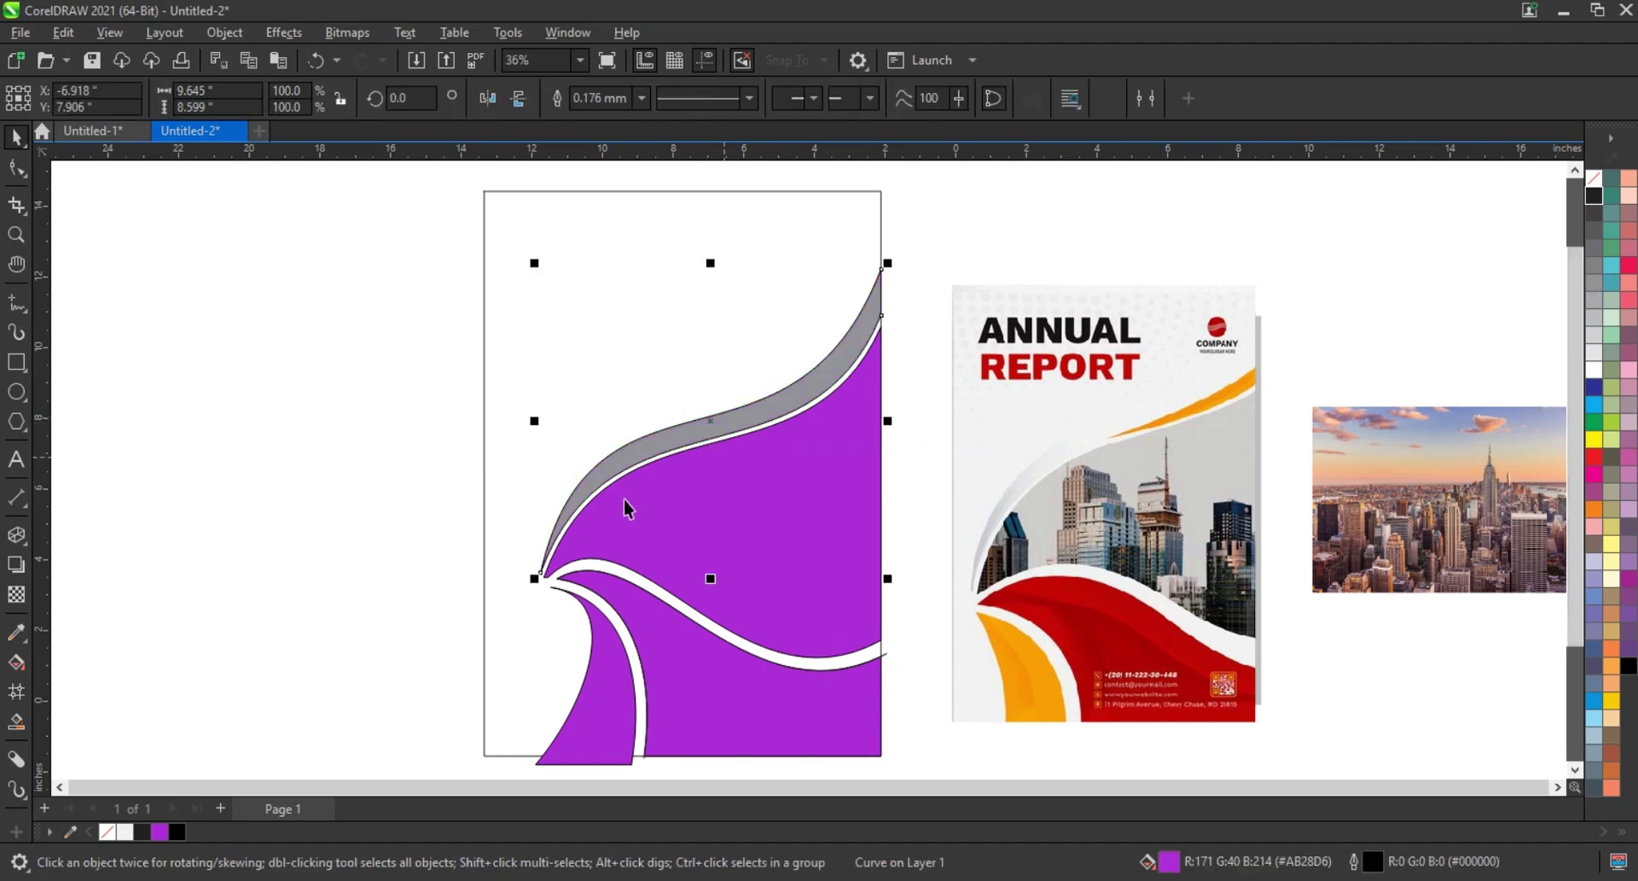
key("g")
mouse_move(469, 350)
left_mouse_down()
mouse_move(582, 507)
mouse_move(386, 608)
left_mouse_up()
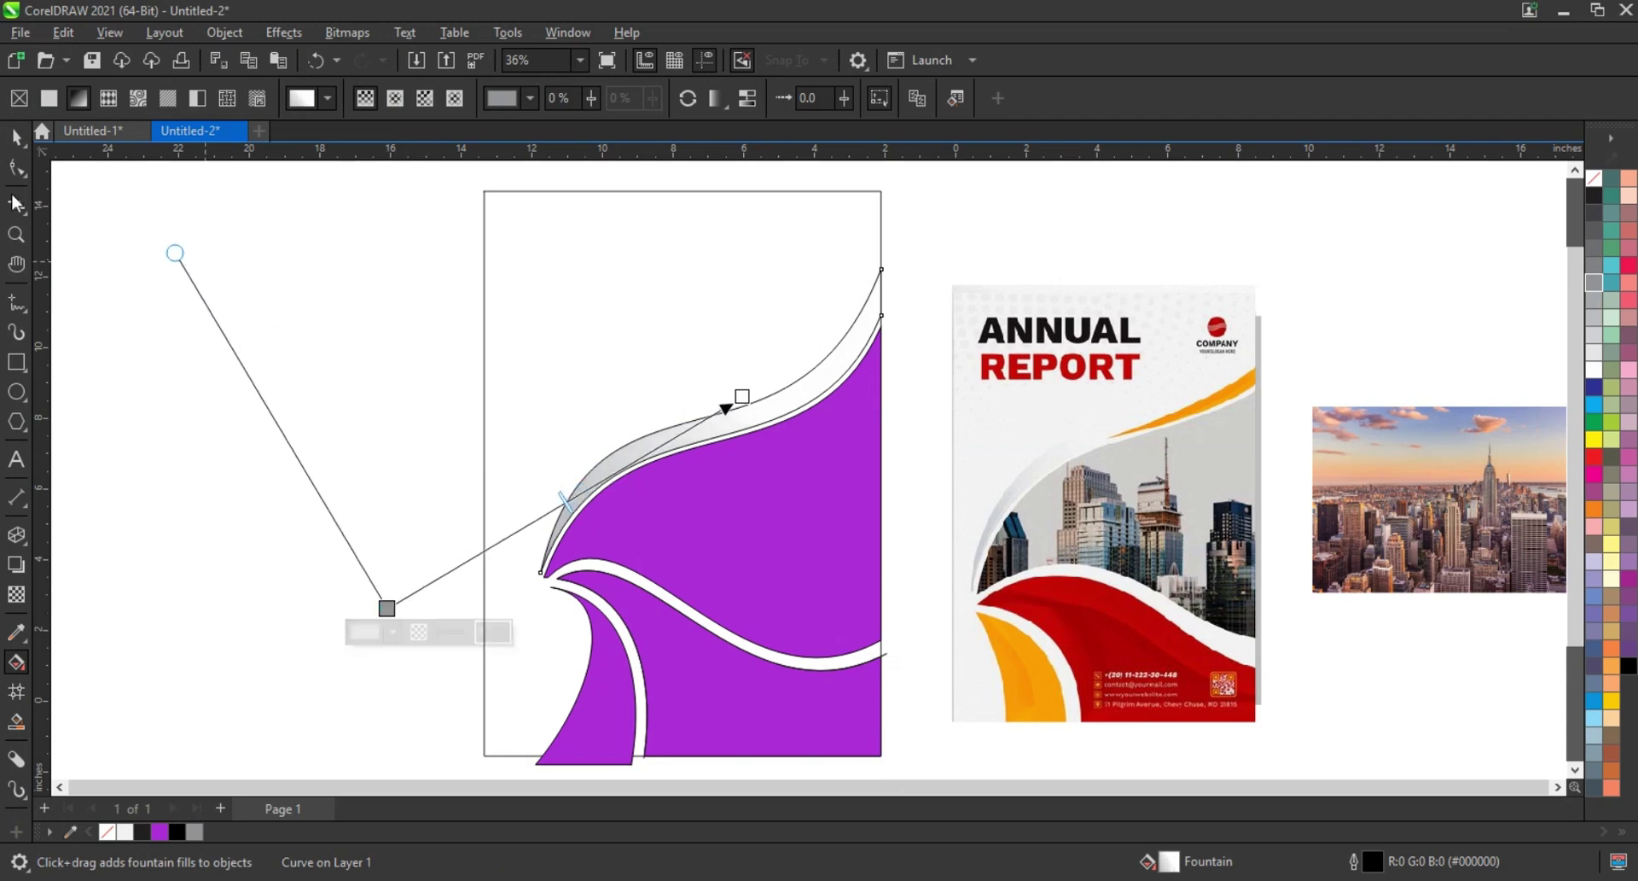
Fill the large lower band red, then switch it to magenta
left_click(17, 137)
left_click(701, 656)
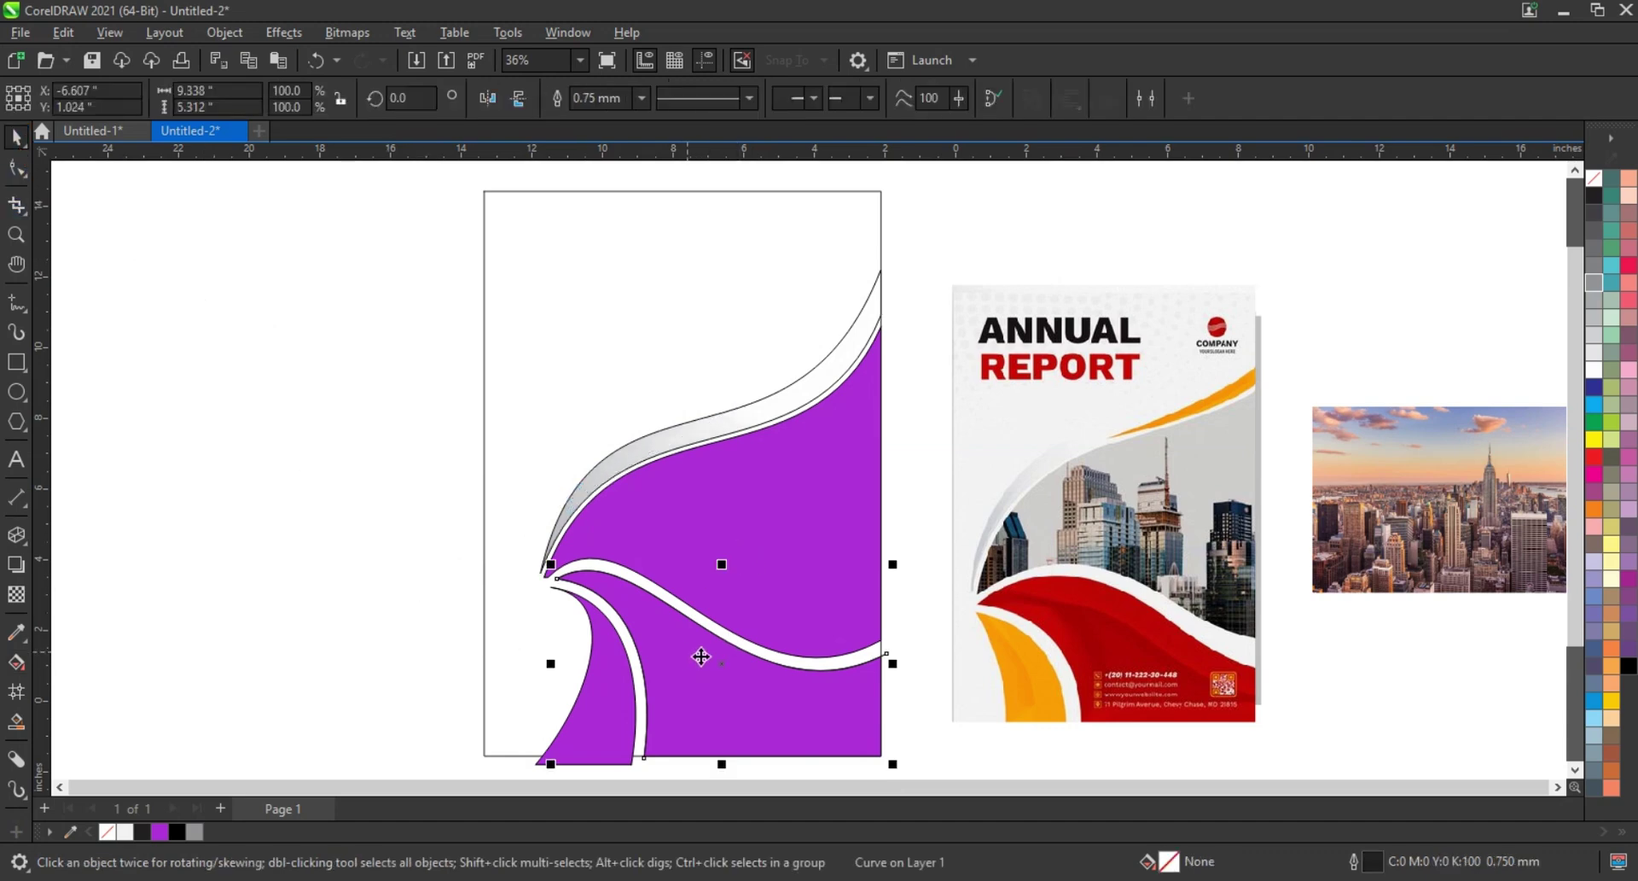
left_click(1593, 456)
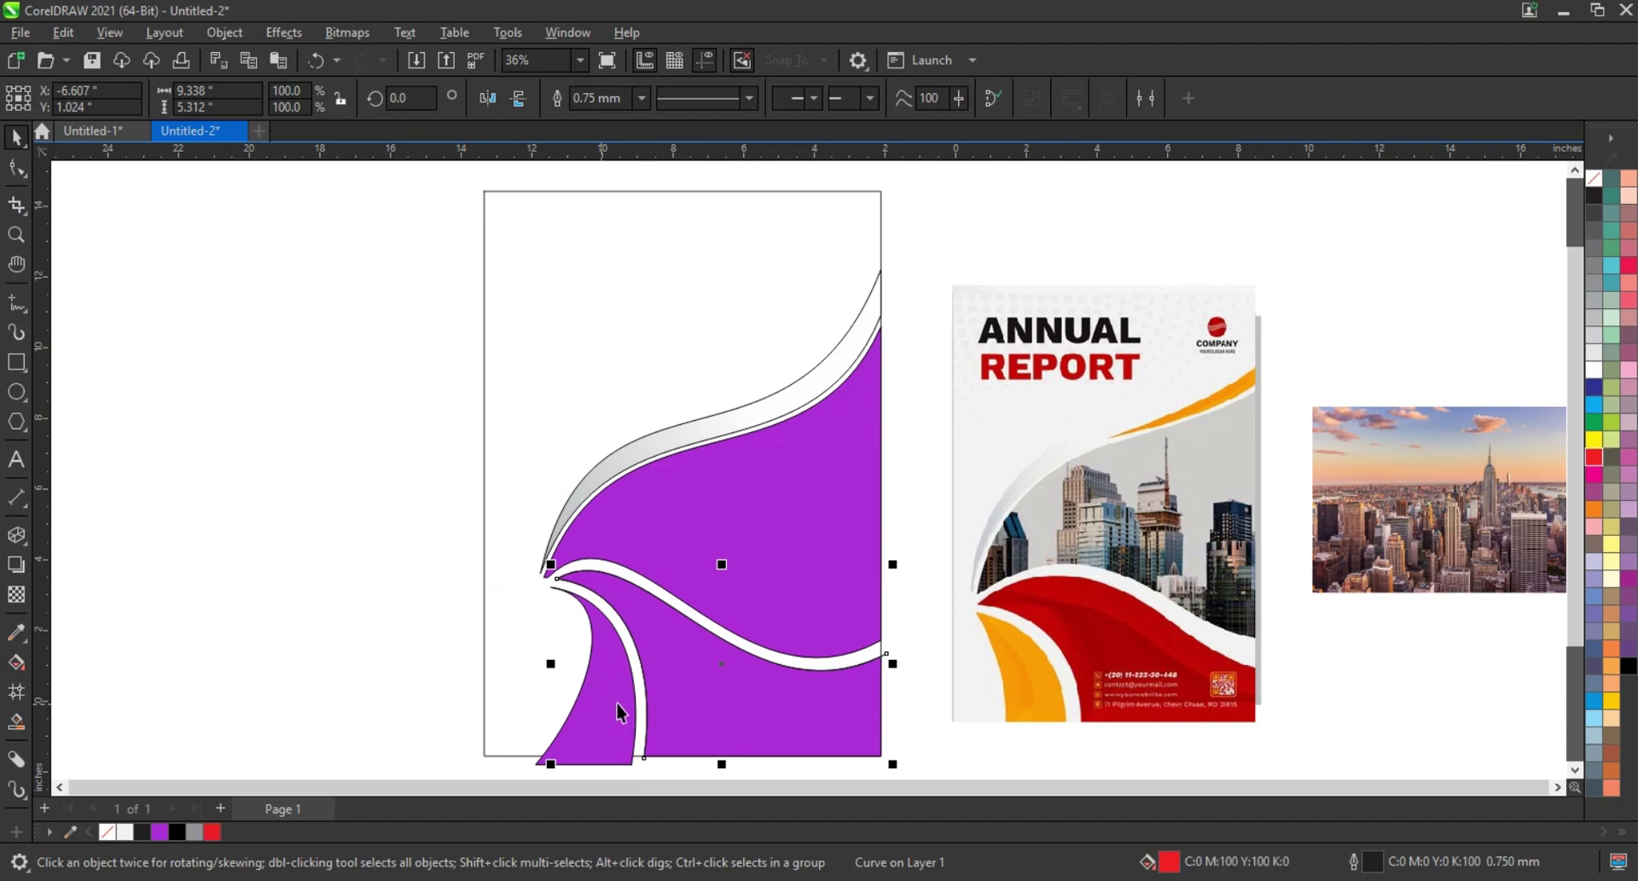
left_click(772, 666)
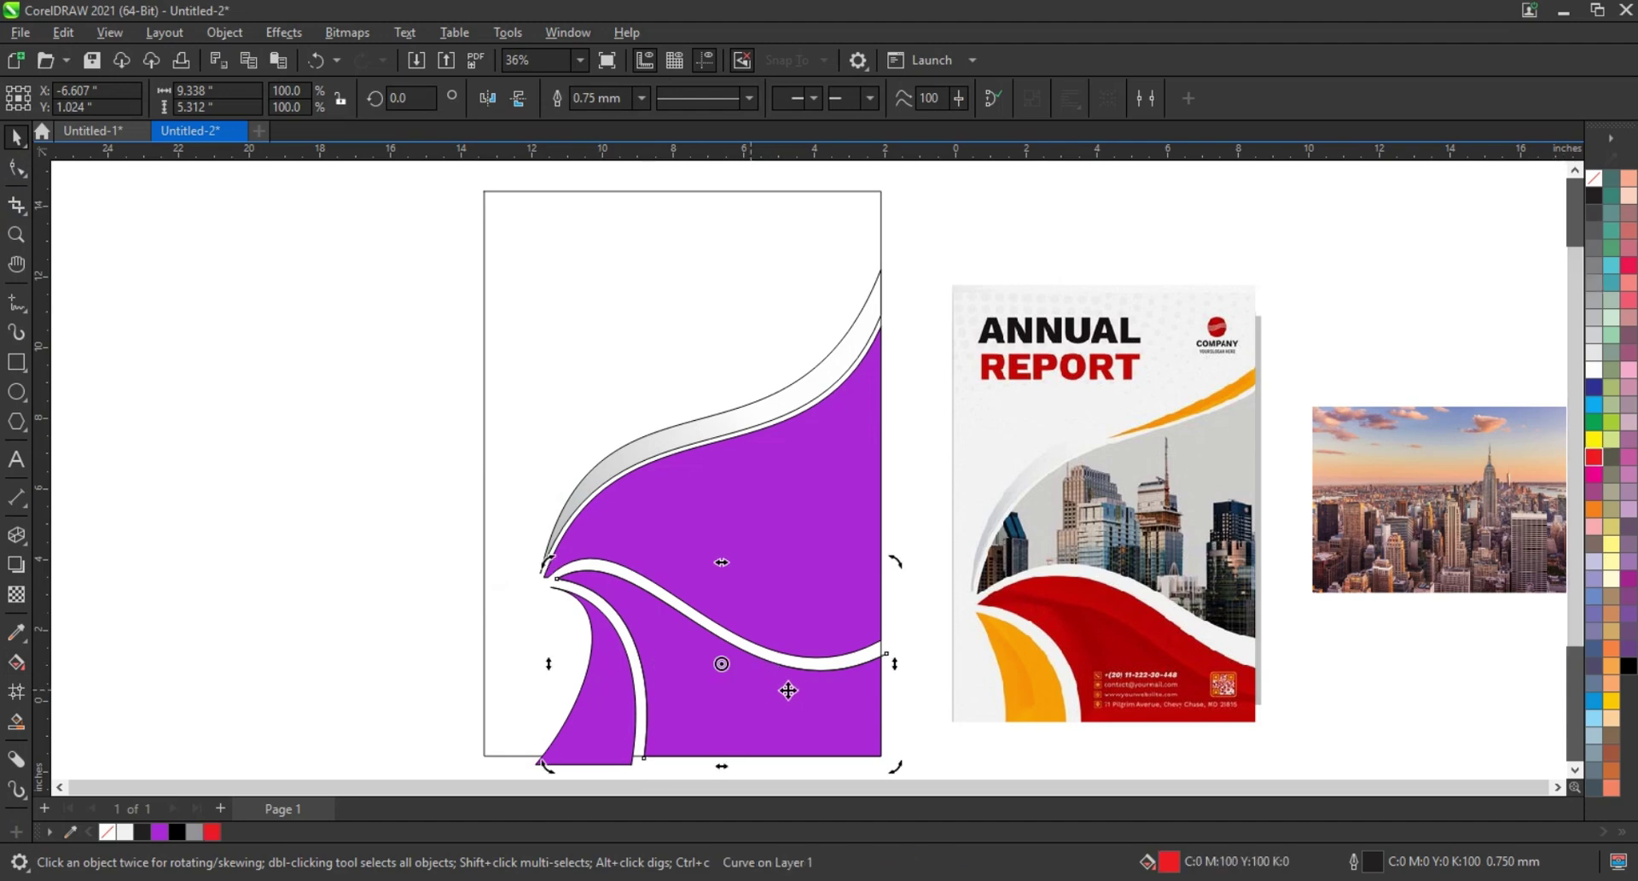
left_click(863, 704)
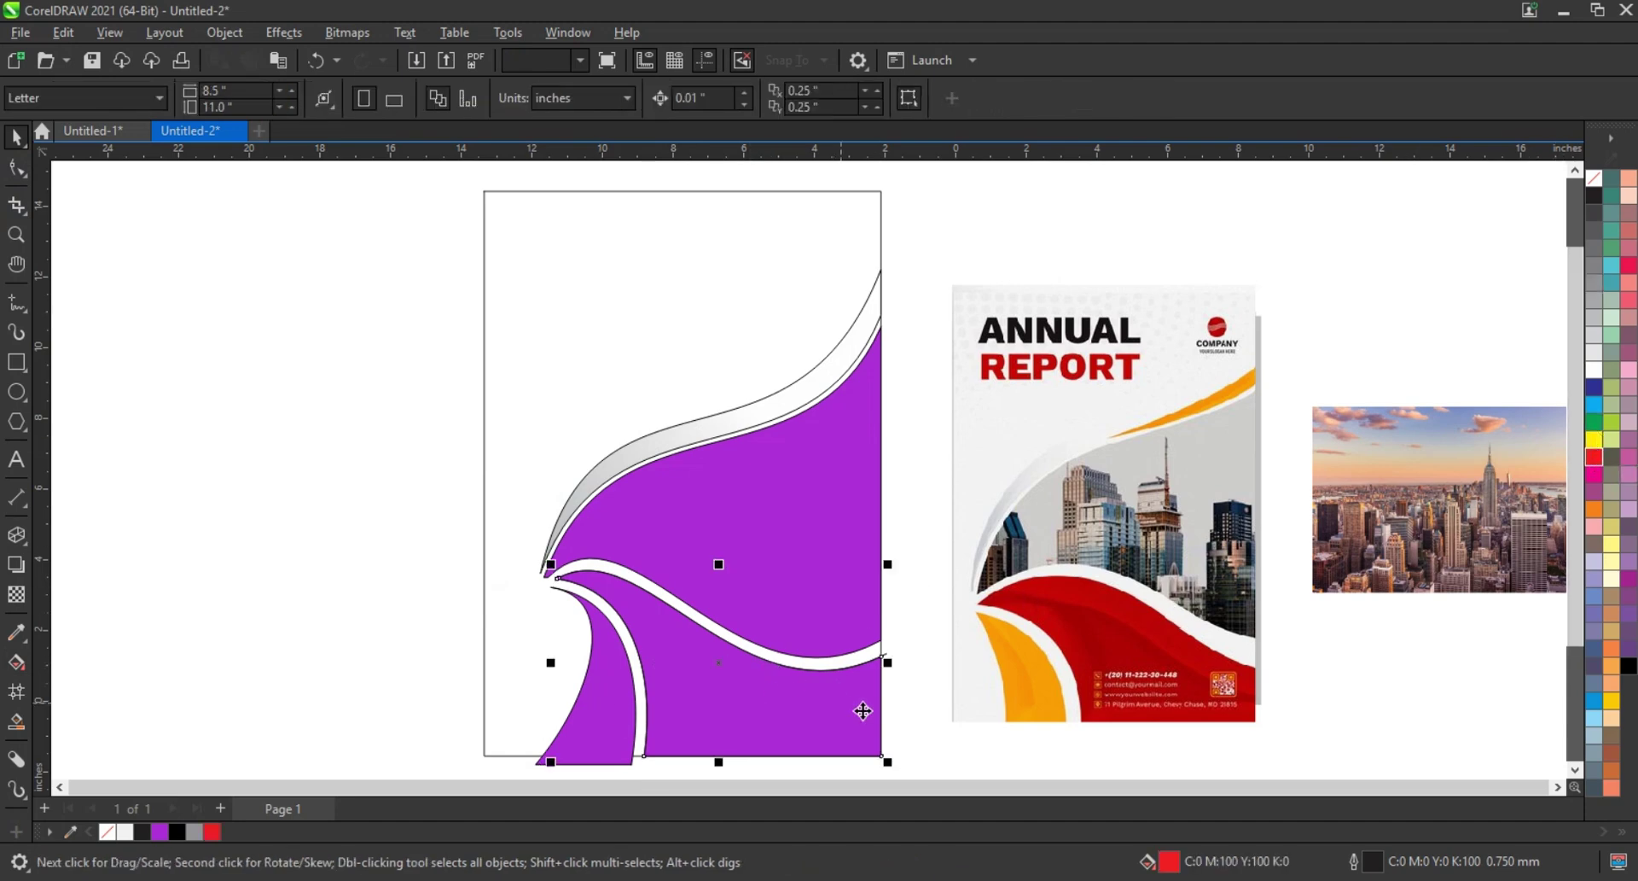
left_click(850, 693)
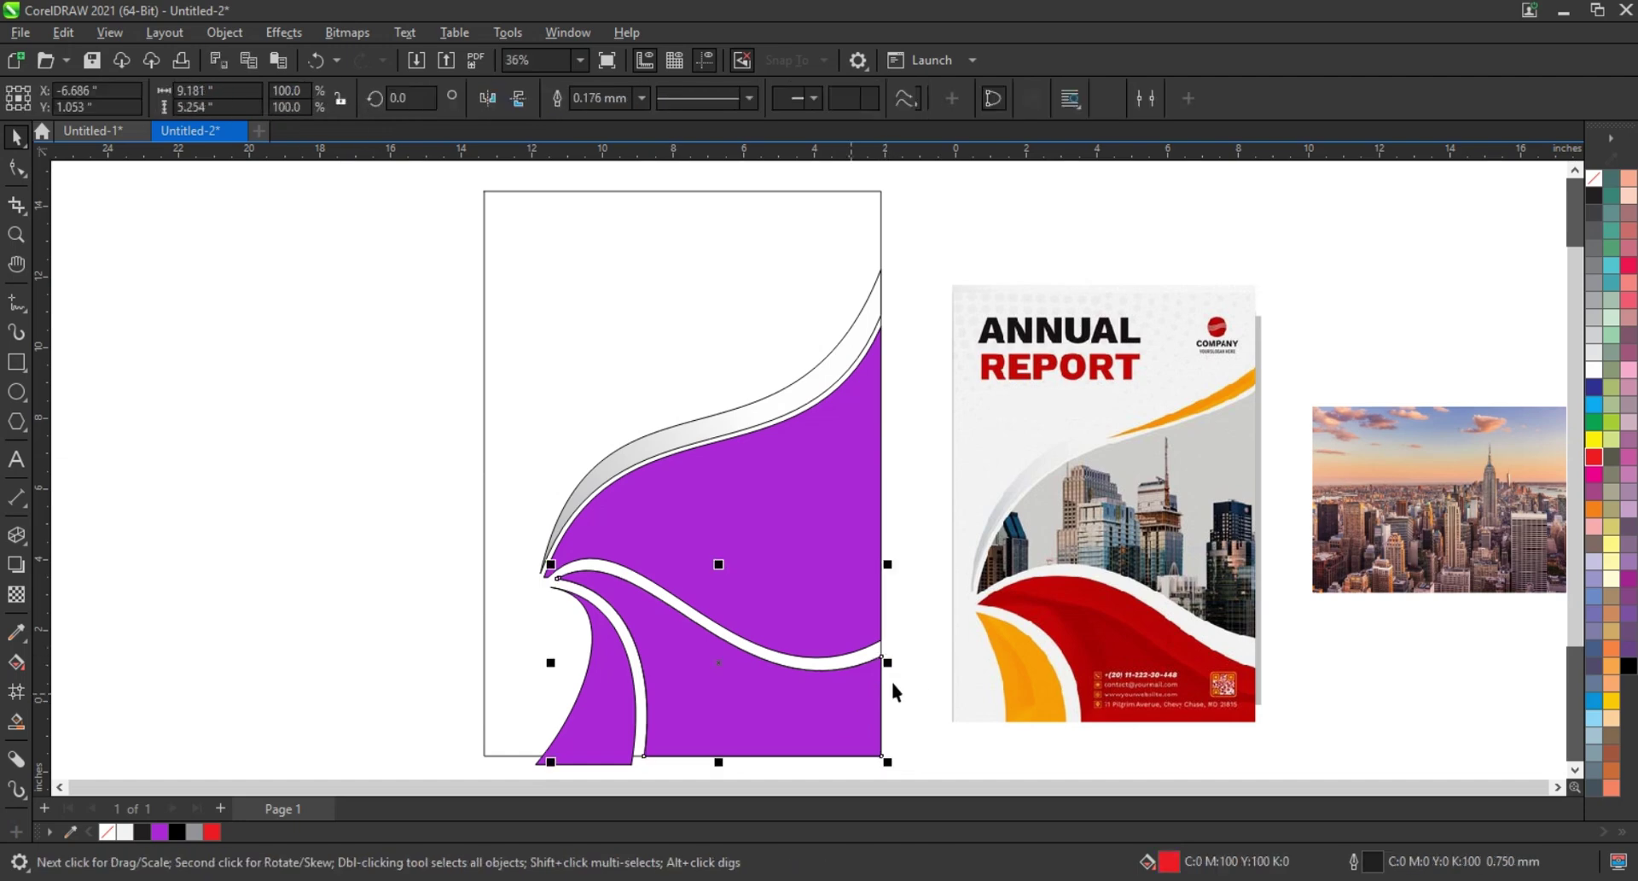
left_click(1596, 474)
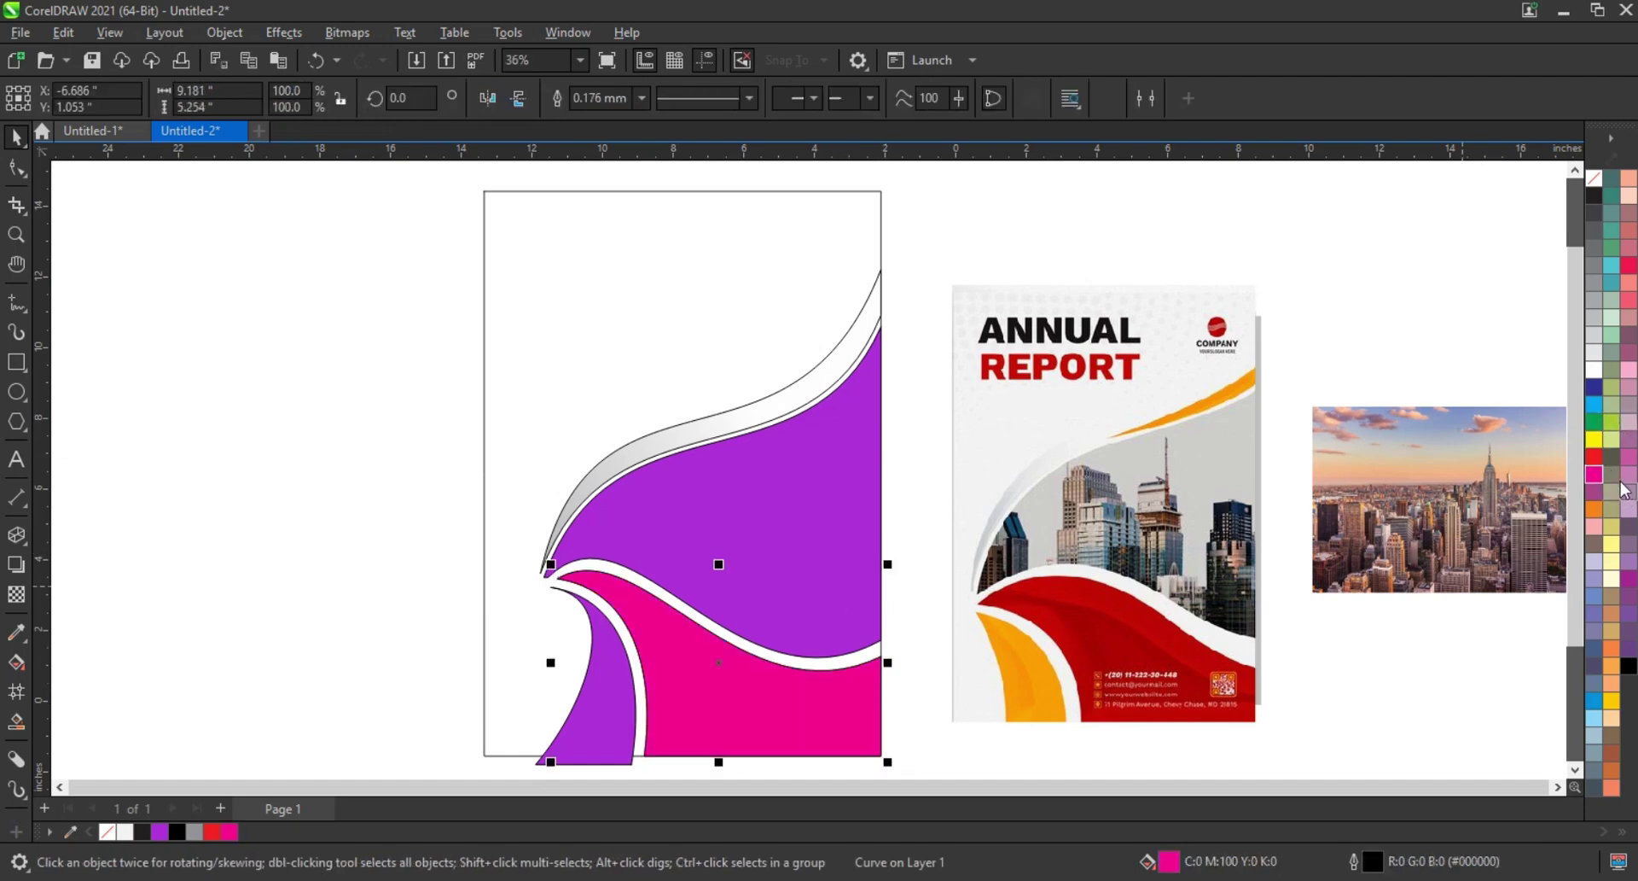
Fill the upper band light grey and the small left wave orange
left_click(863, 573)
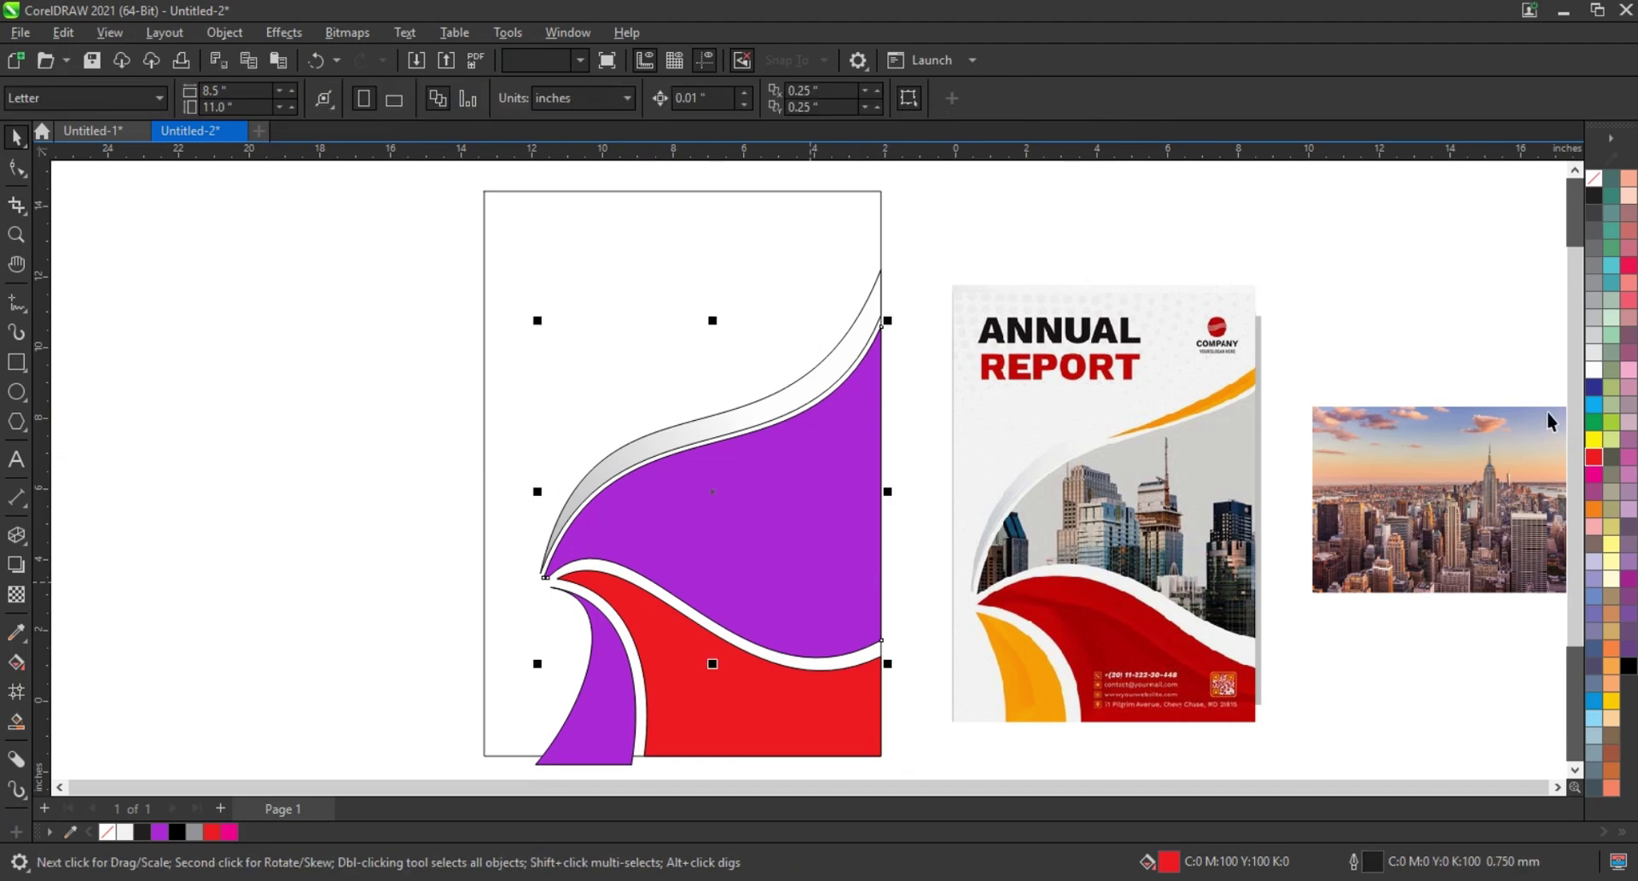
left_click(1594, 334)
left_click(610, 700)
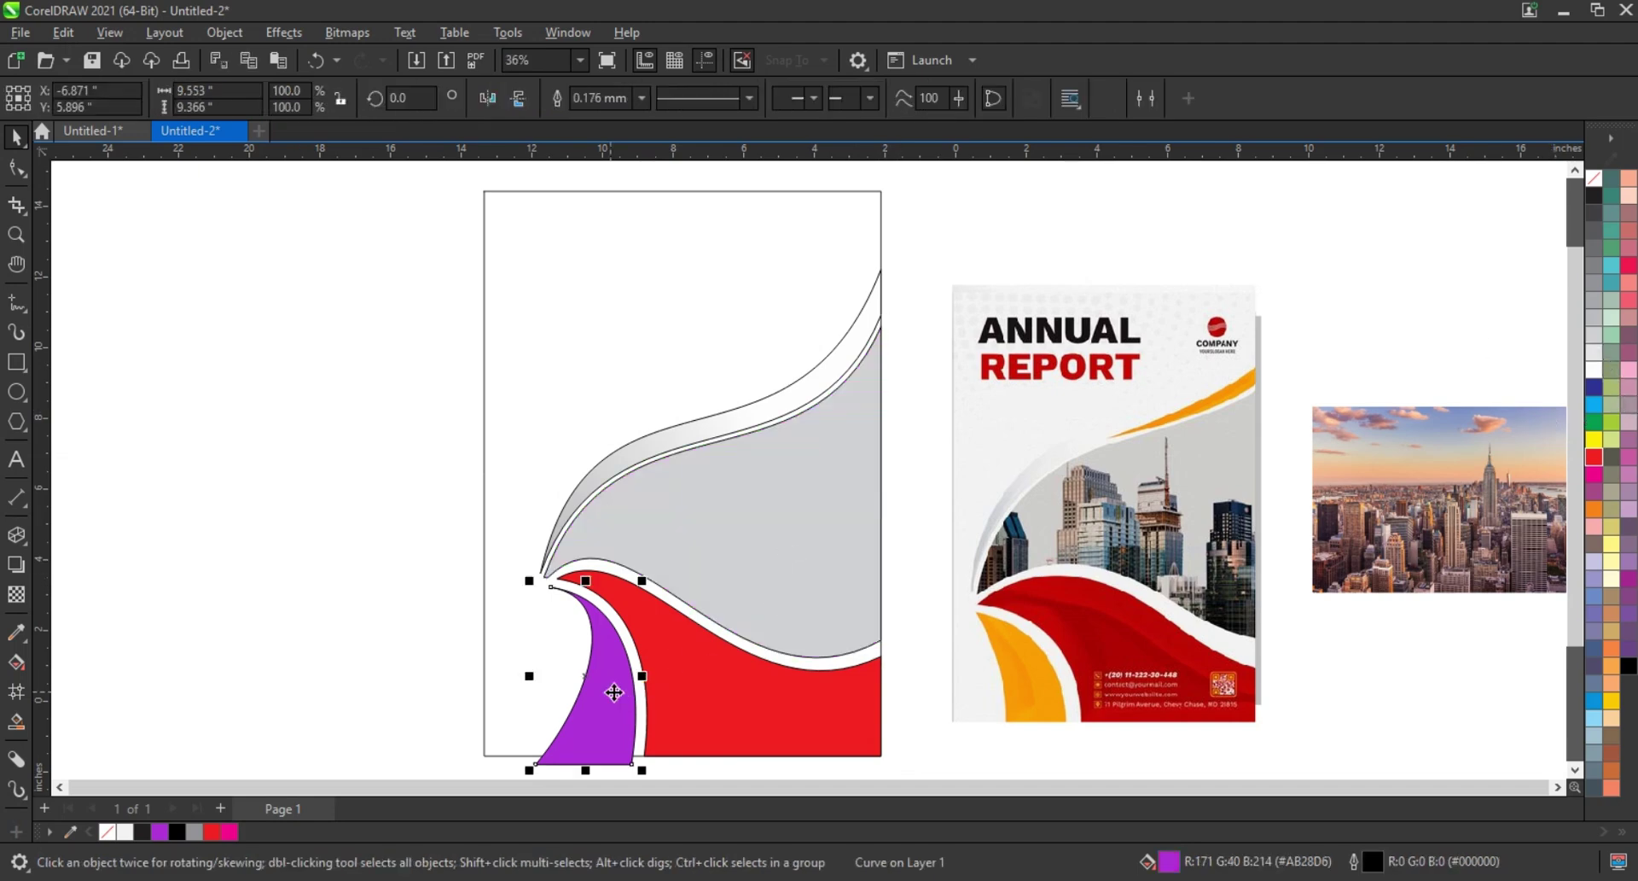
left_click(1600, 510)
left_click(935, 474)
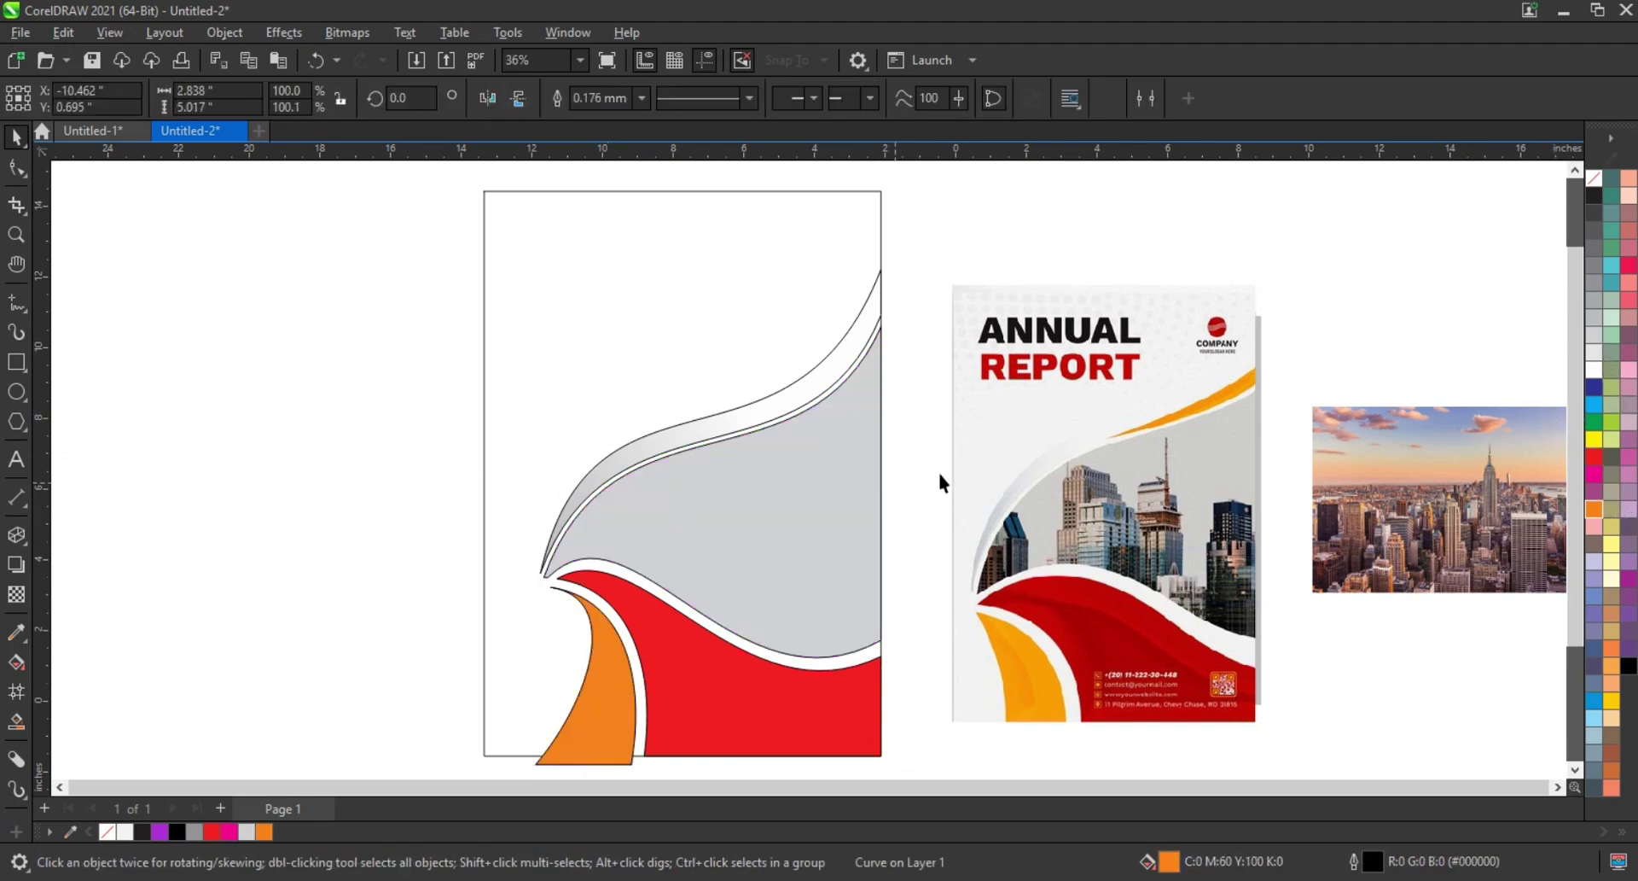
Marquee-select all four swoosh shapes and set their outline to No Color
scroll(531, 280, "down", 1)
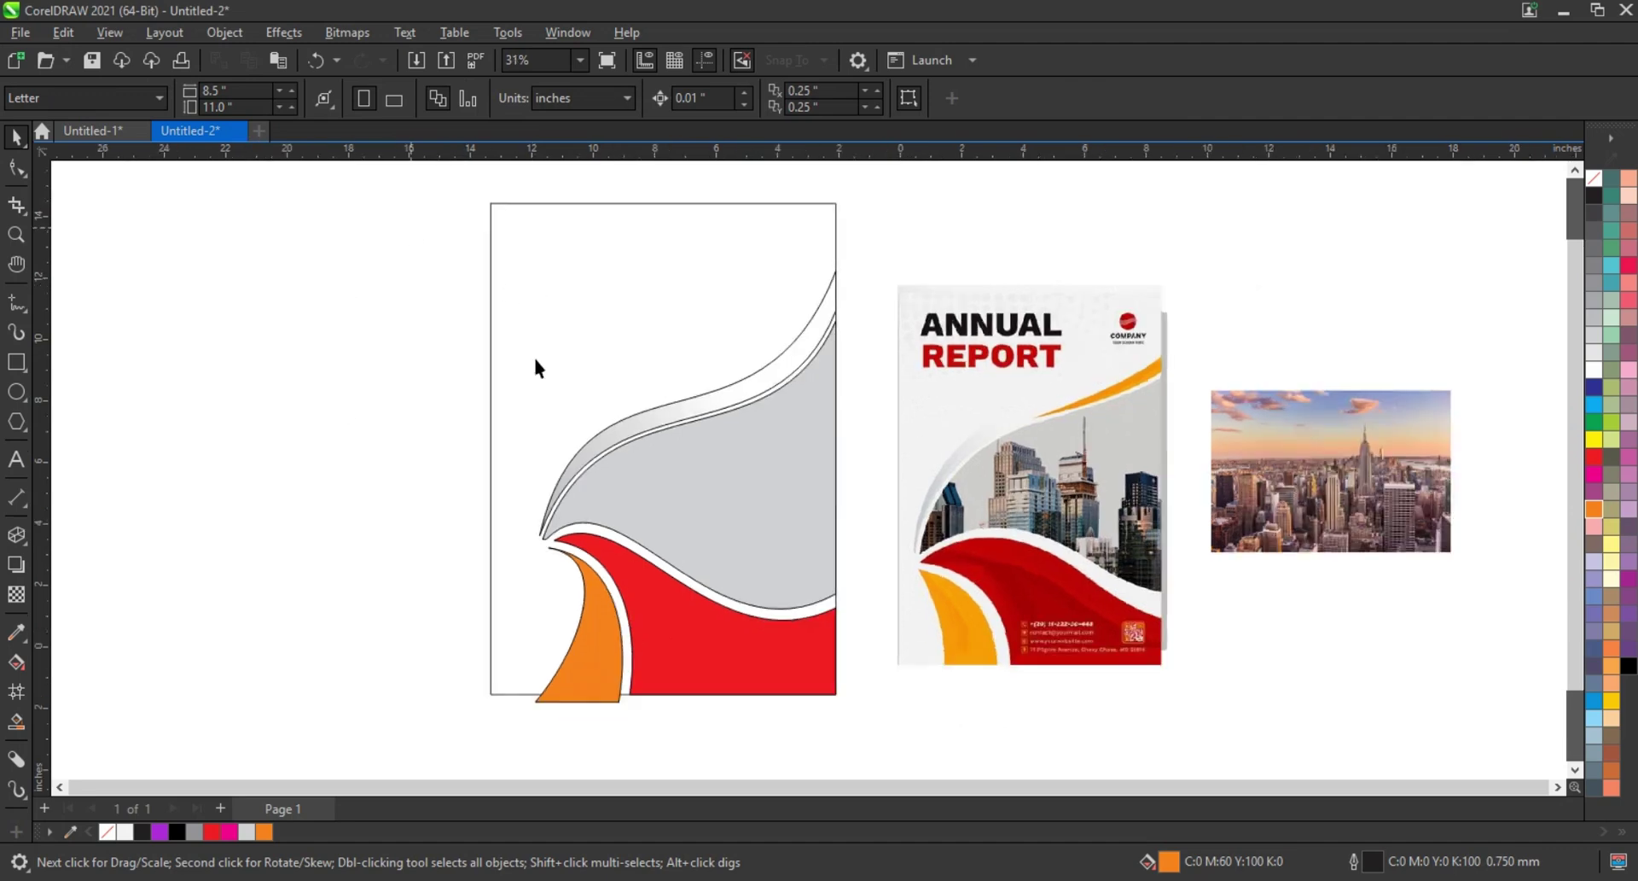
left_click_drag(411, 227, 862, 741)
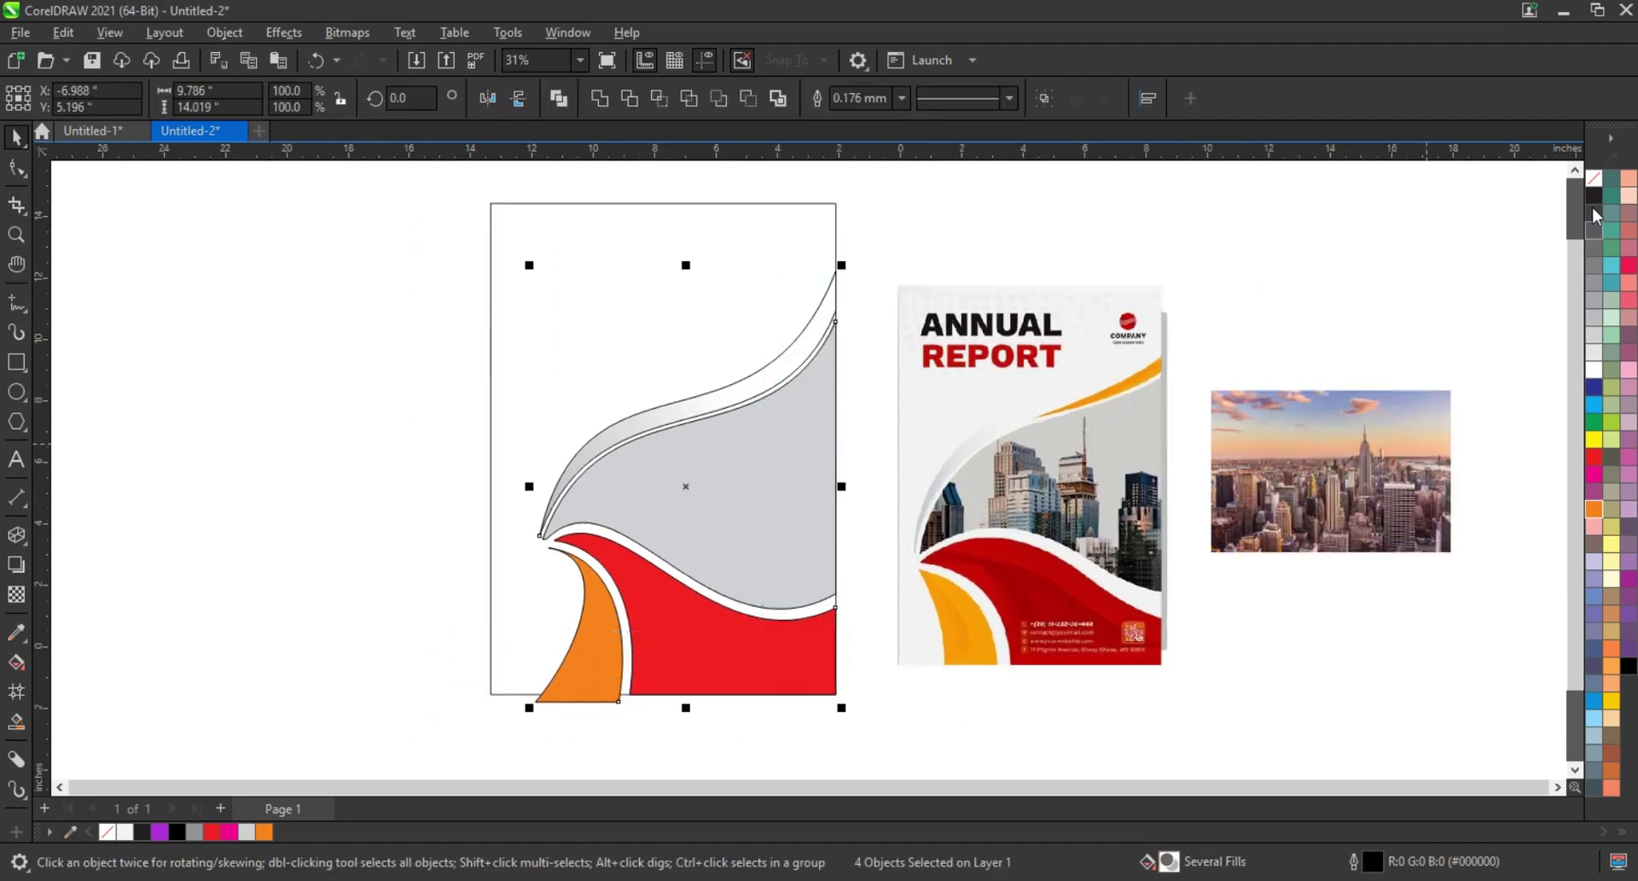
right_click(1596, 183)
left_click(1506, 193)
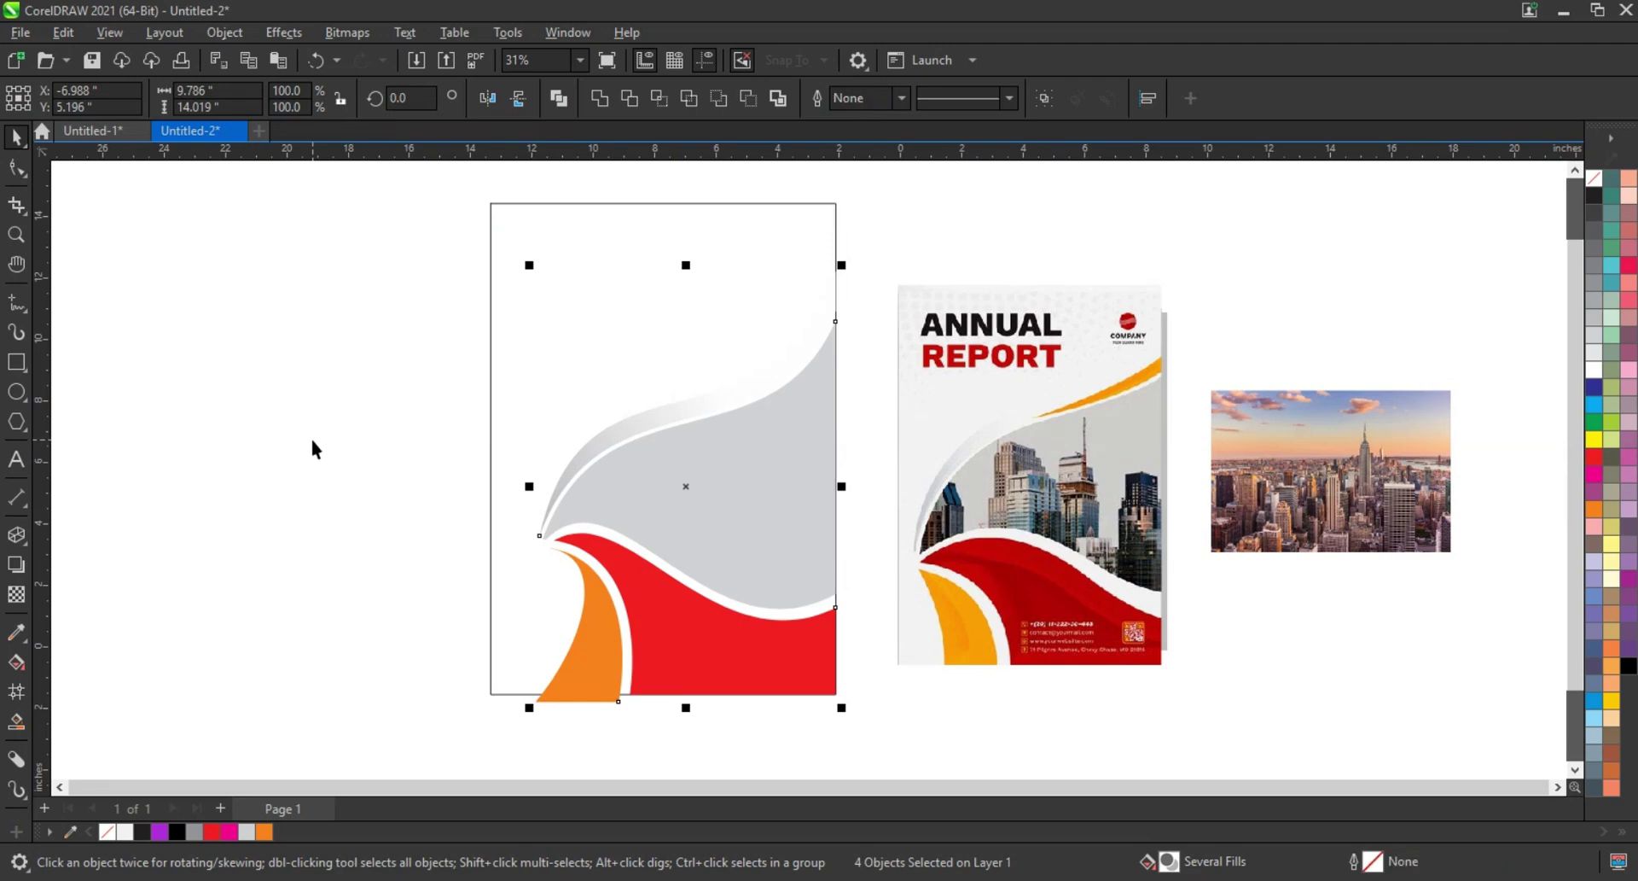
left_click(310, 434)
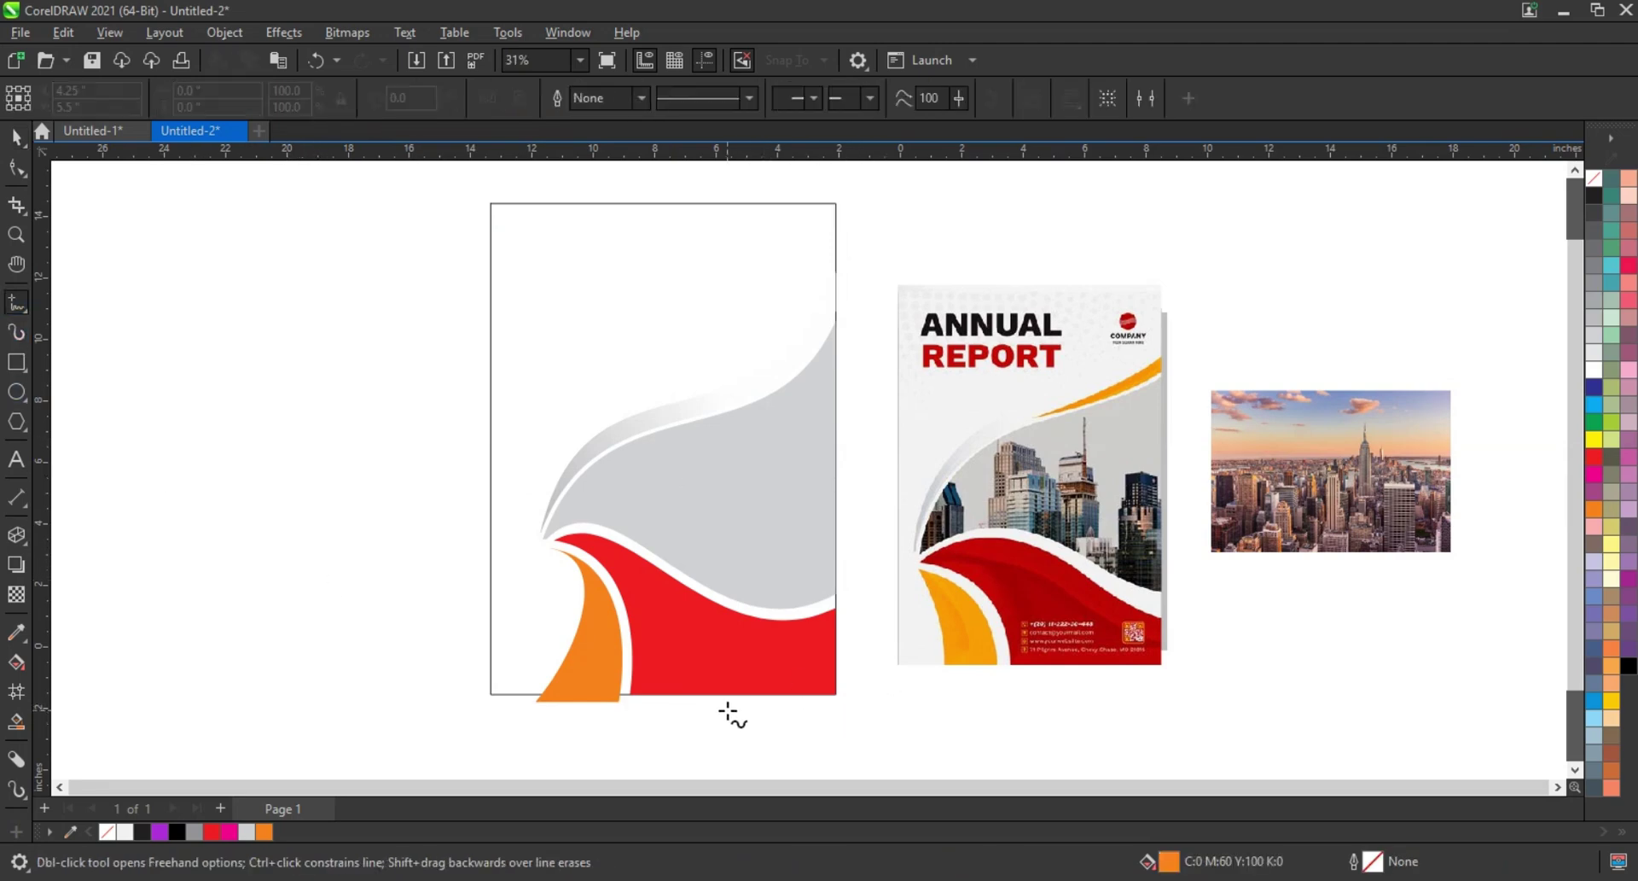
Draw a line from the red band's right edge to the wave tip and bend it into a curve
left_click(843, 674)
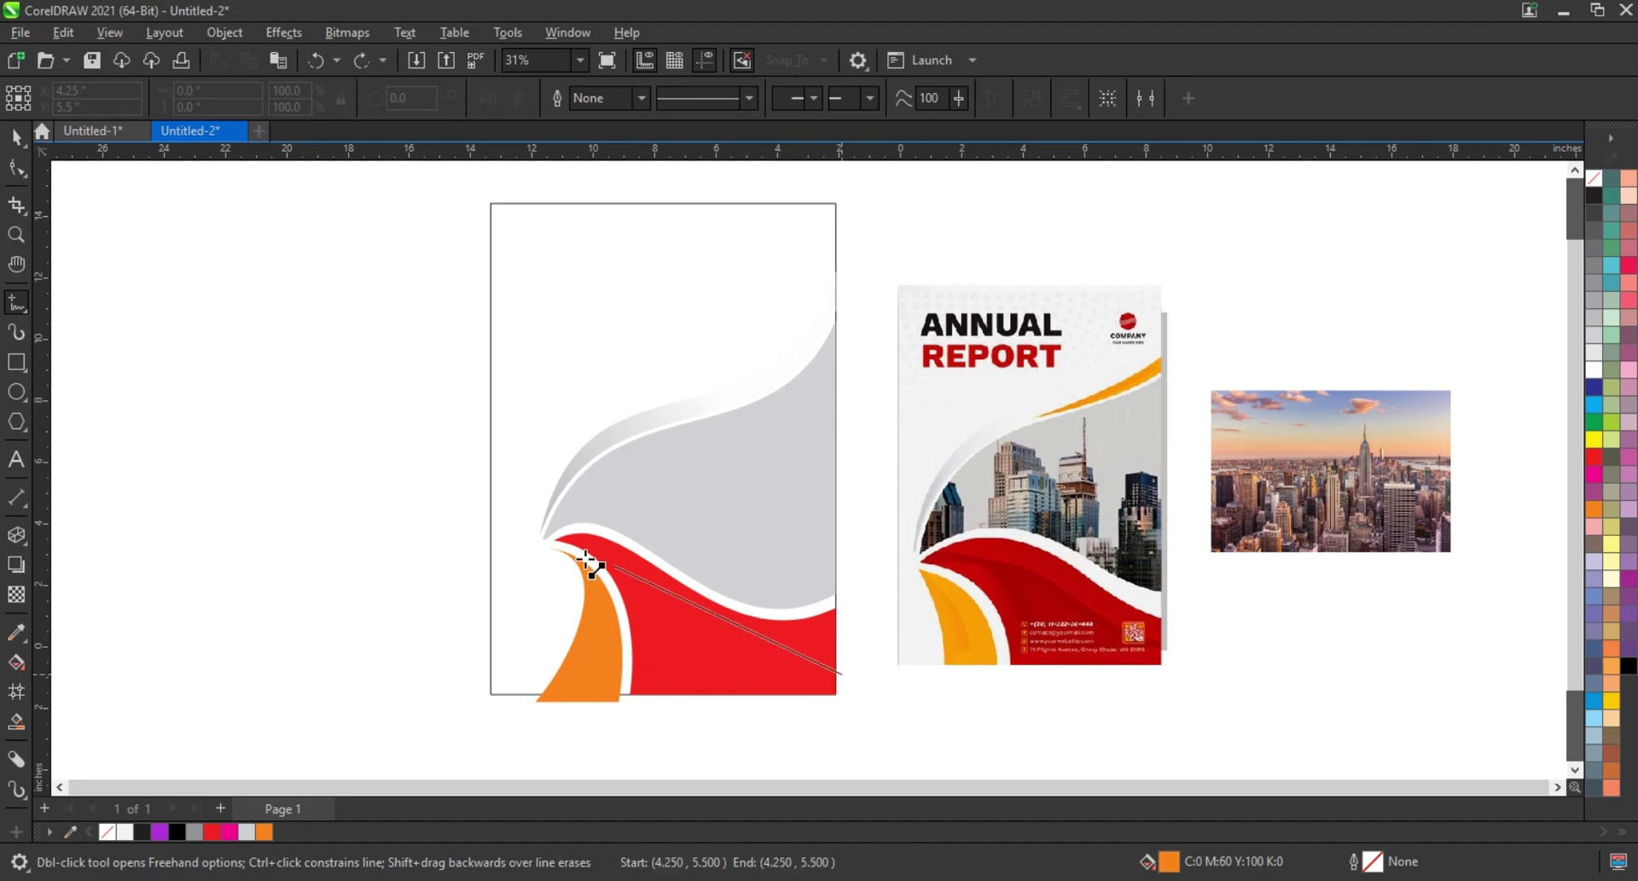
left_click(540, 535)
left_click(16, 168)
left_click_drag(346, 440, 838, 703)
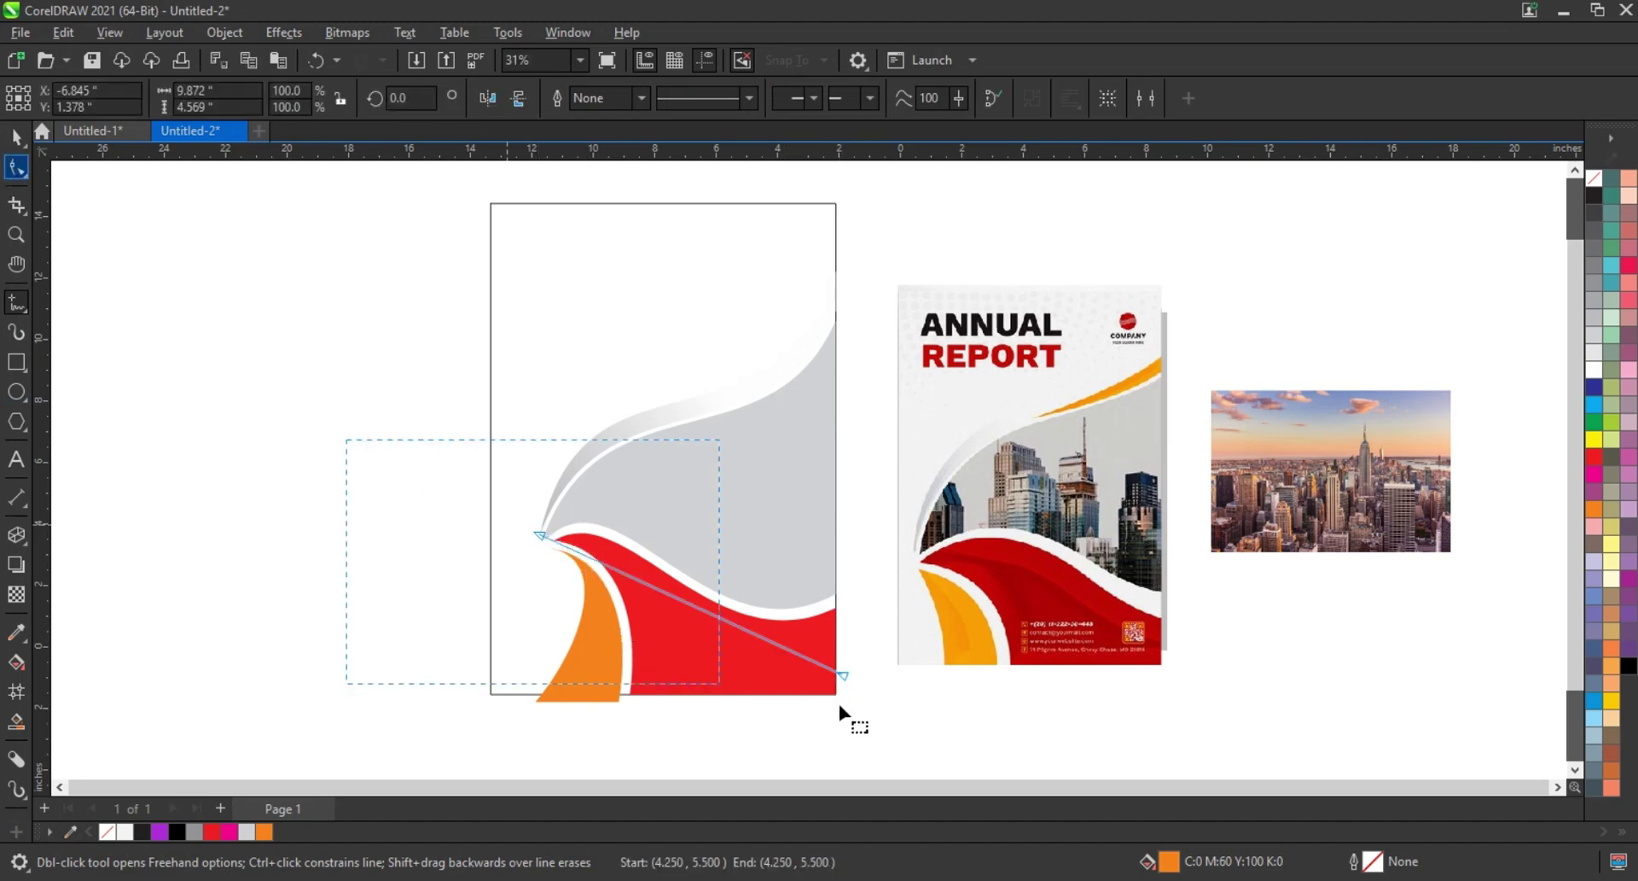
key("F10")
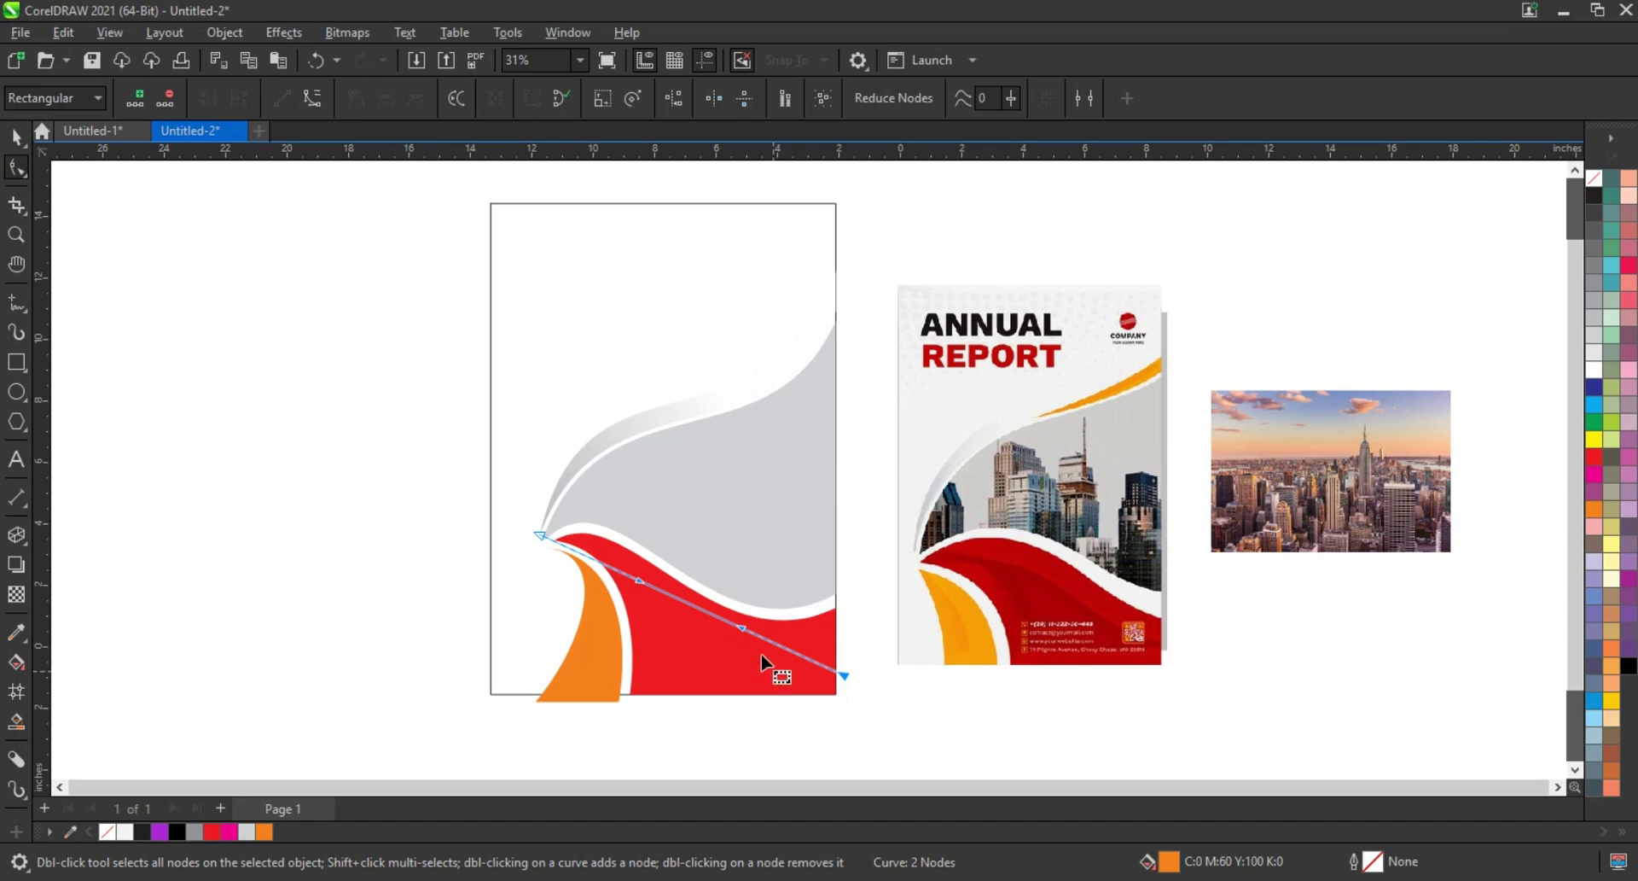
left_click(744, 638)
mouse_move(745, 626)
left_mouse_down()
mouse_move(730, 687)
mouse_move(650, 529)
left_mouse_up()
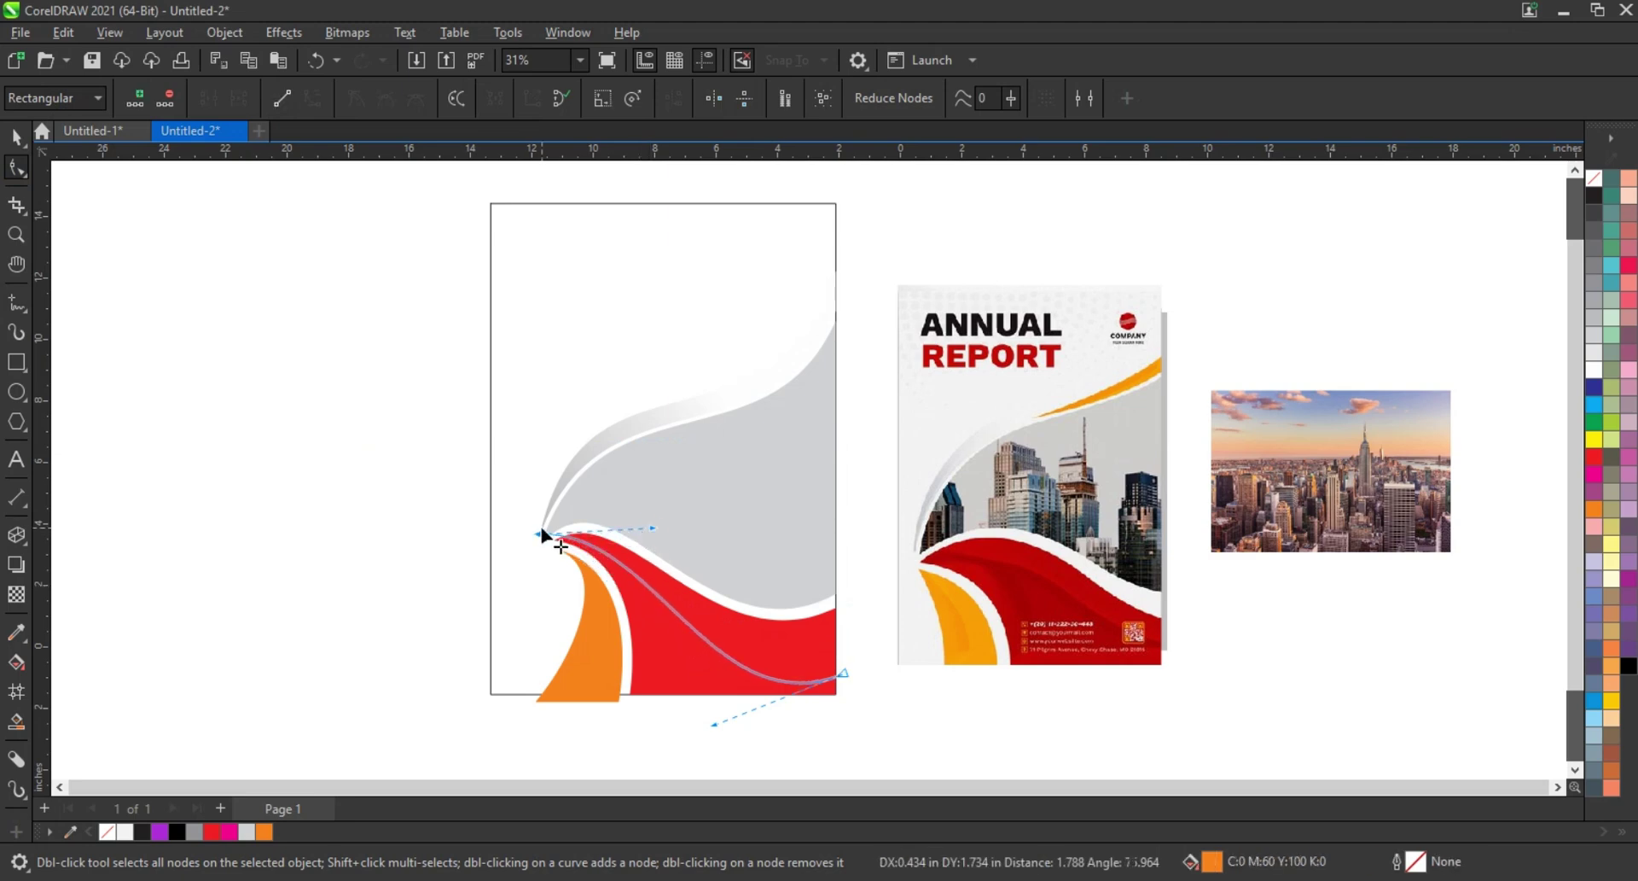
left_click_drag(652, 528, 648, 516)
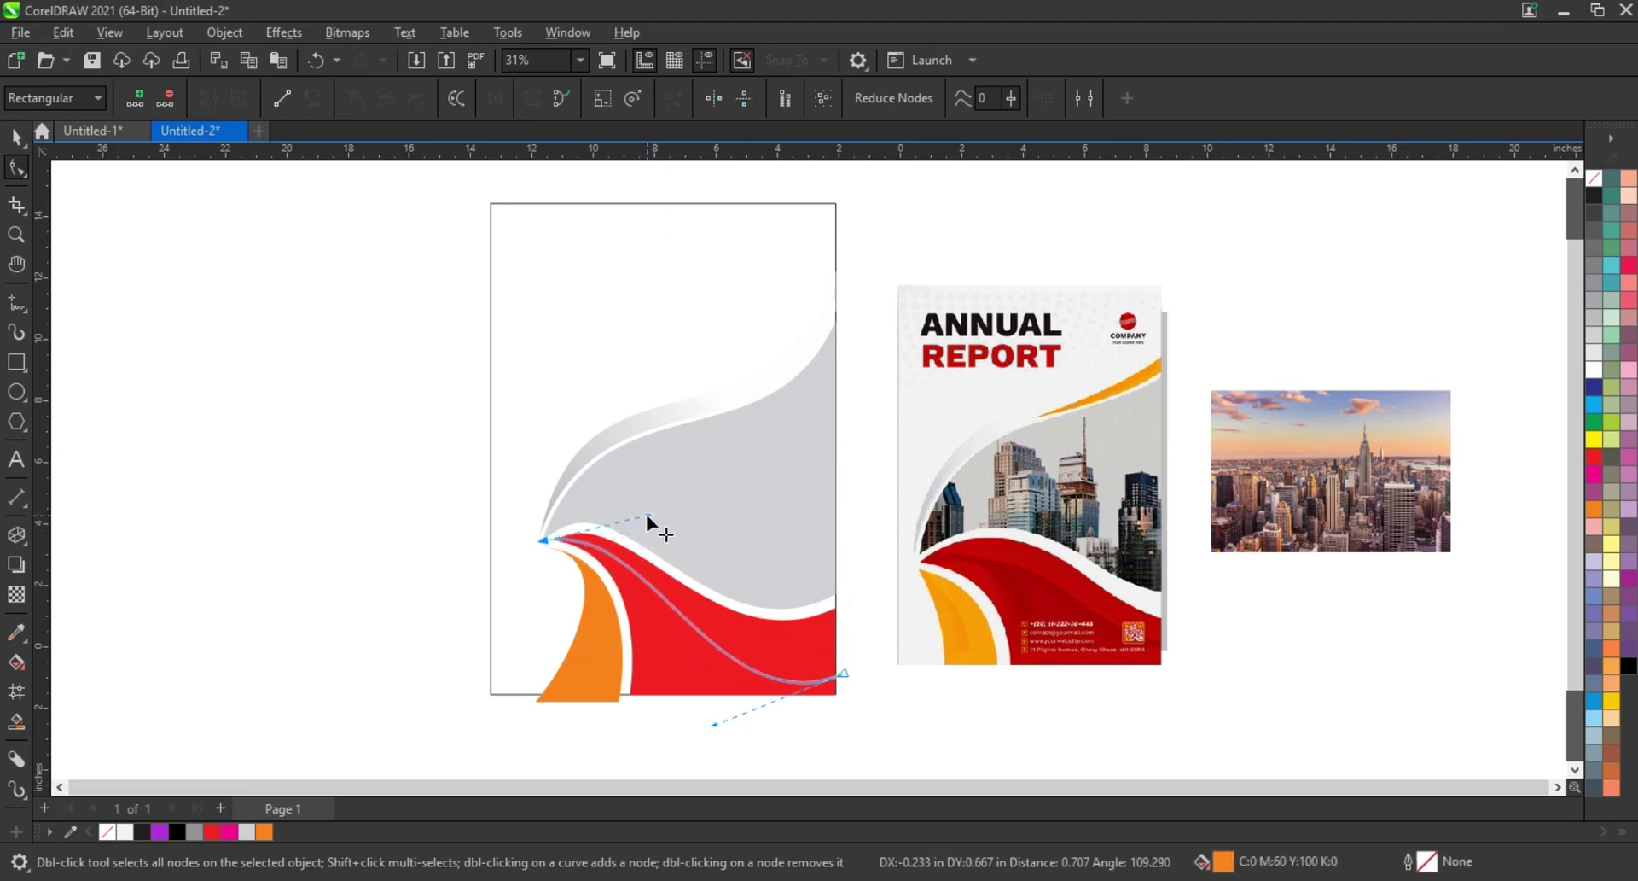
left_click_drag(844, 670, 837, 641)
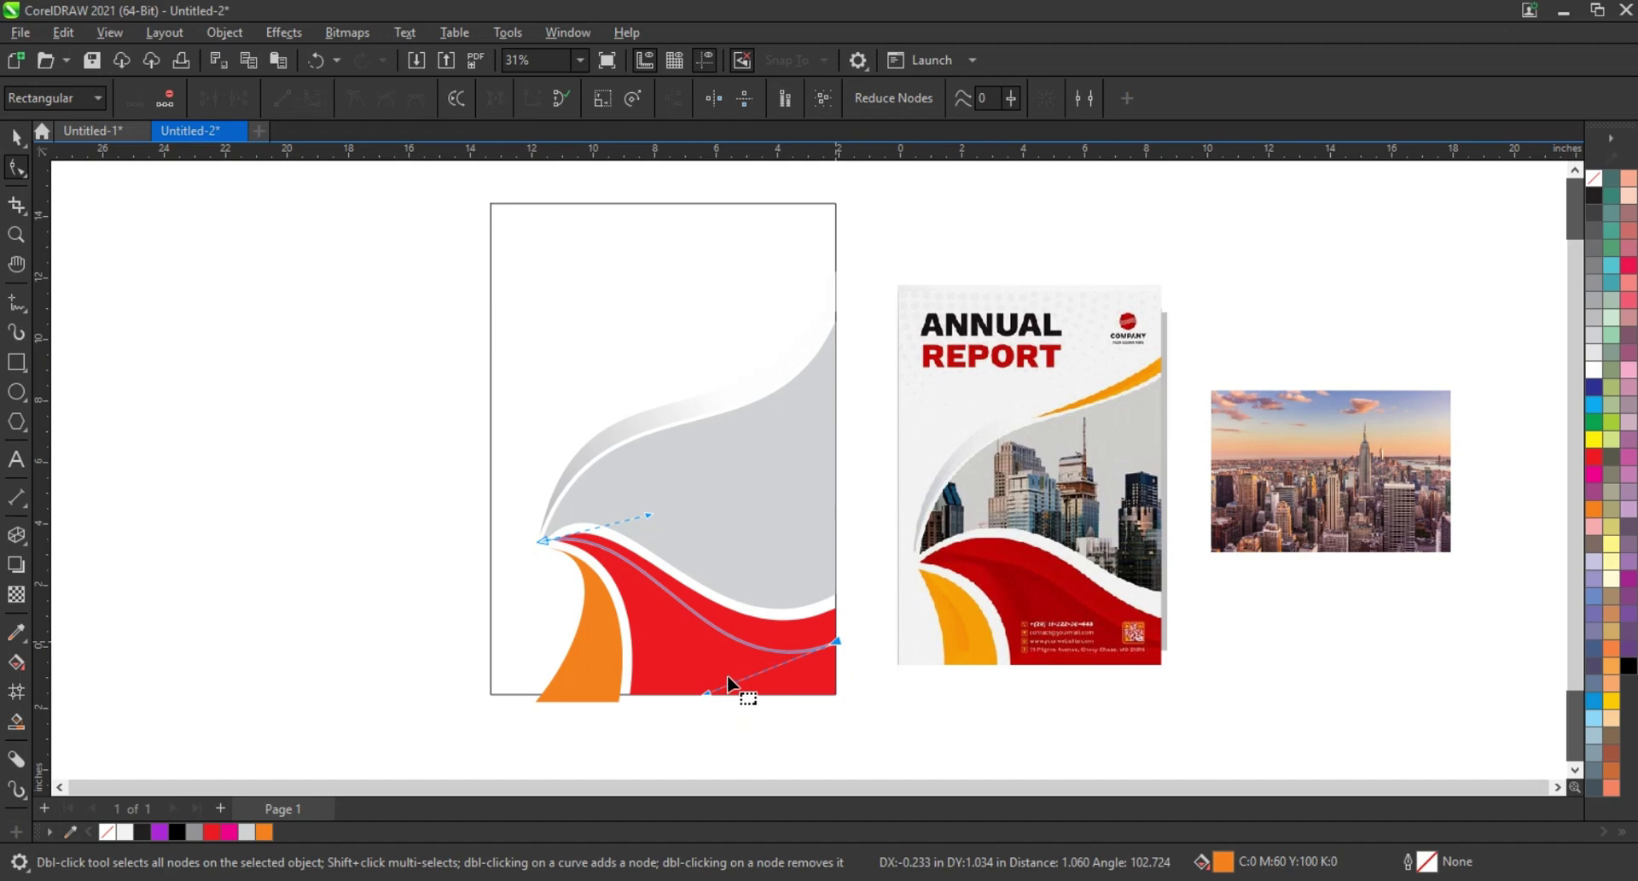
left_click_drag(705, 693, 680, 678)
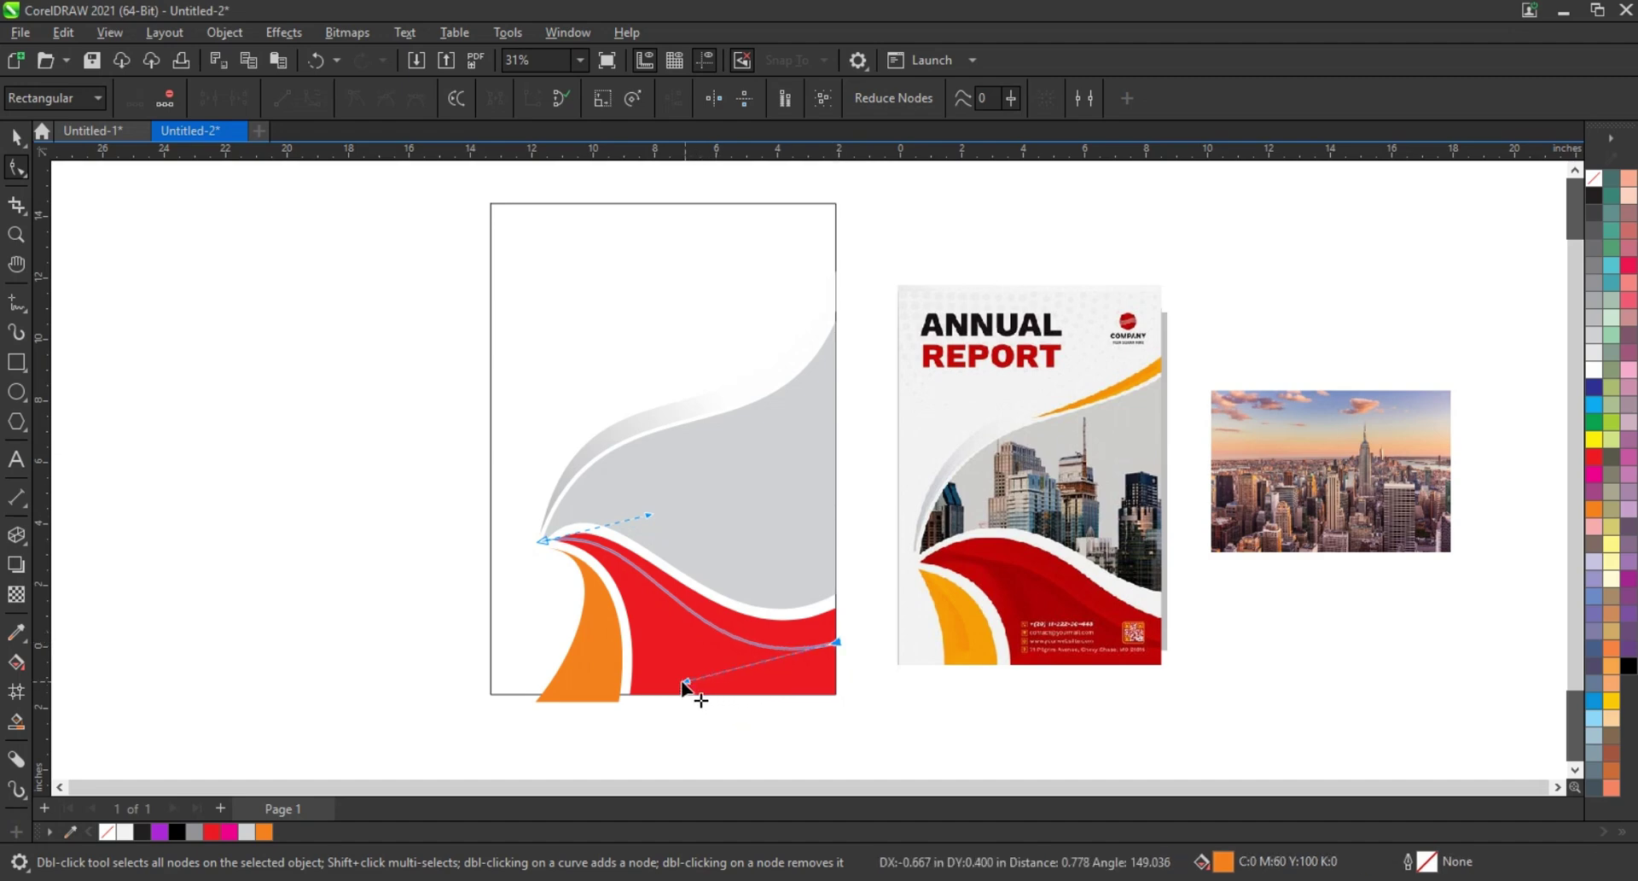
Give the curve a black outline and smart-fill the band between it and the grey shape
left_click(16, 721)
left_click(750, 638)
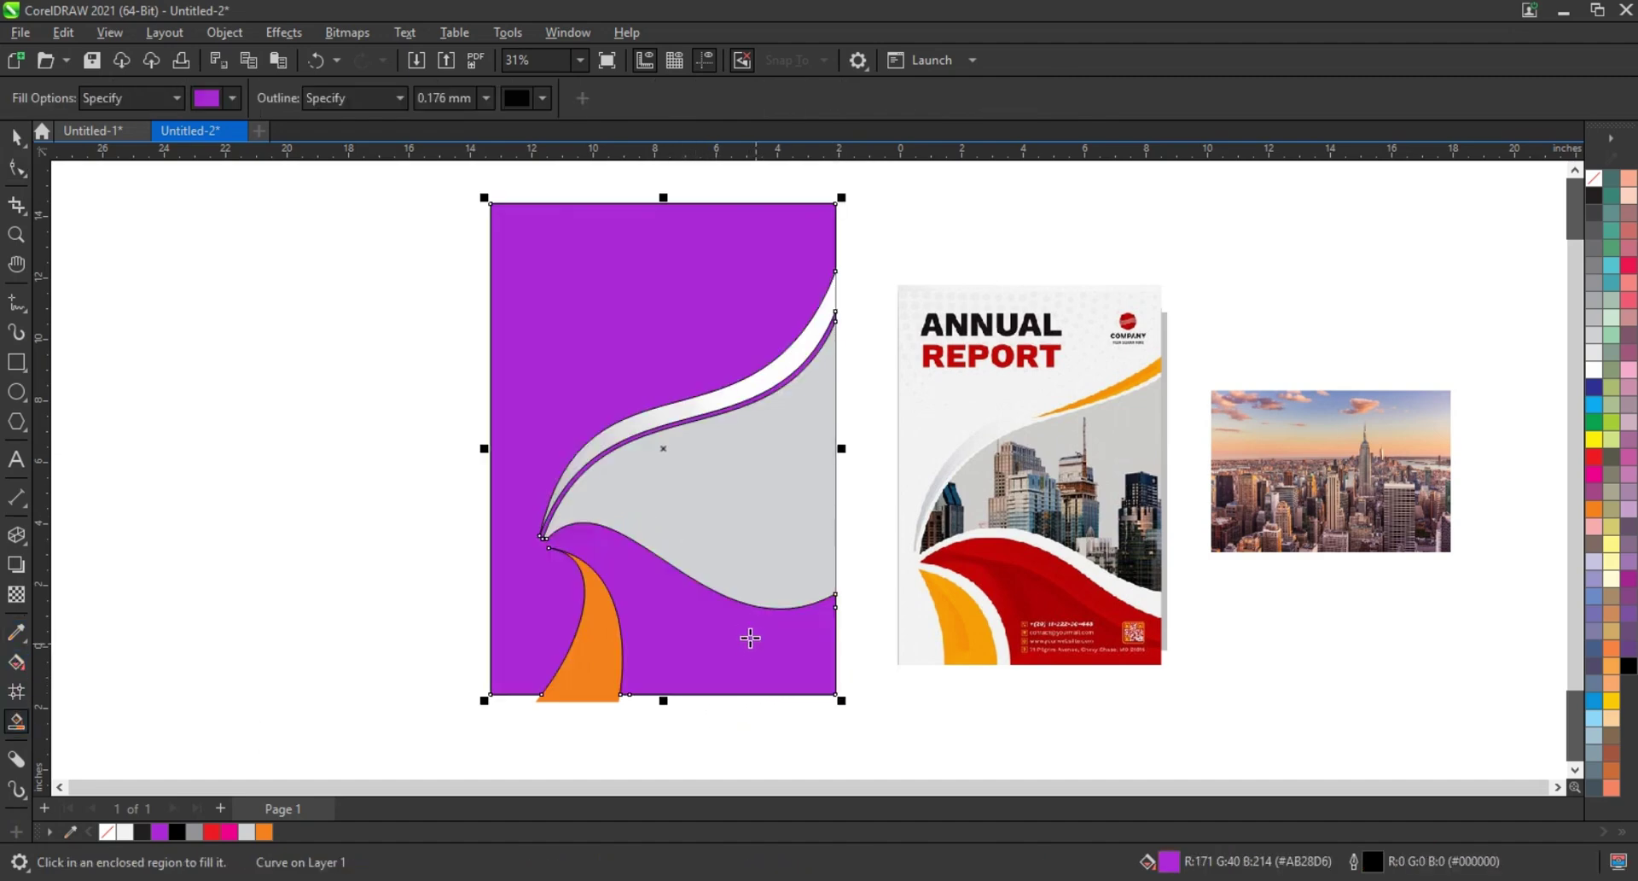
key("ctrl+z")
left_click(16, 137)
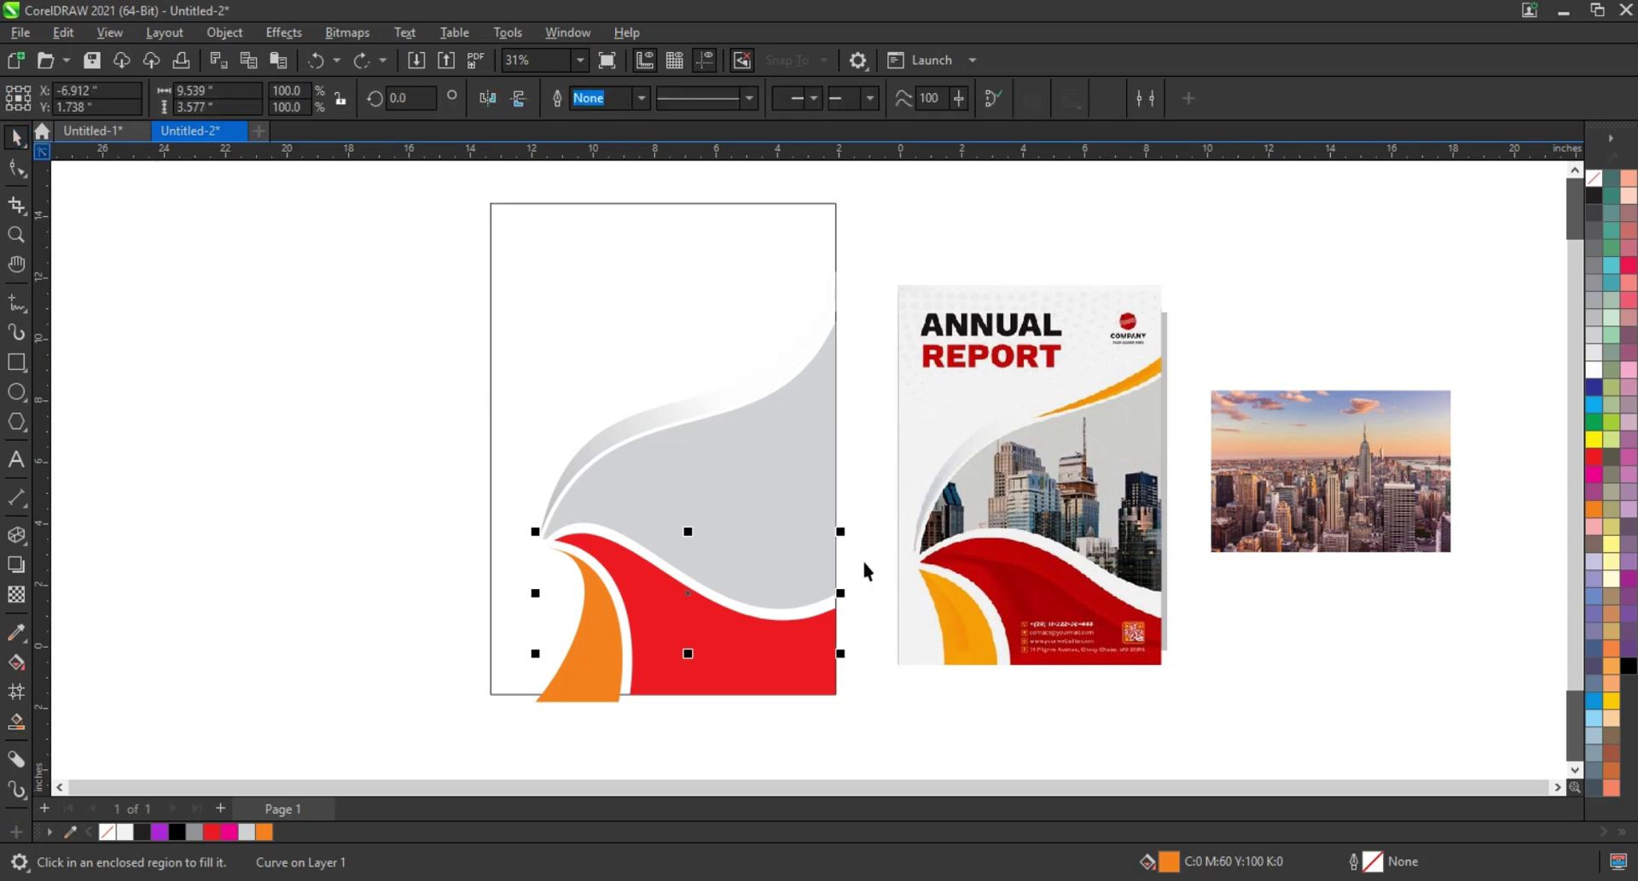
right_click(1629, 666)
left_click(1484, 383)
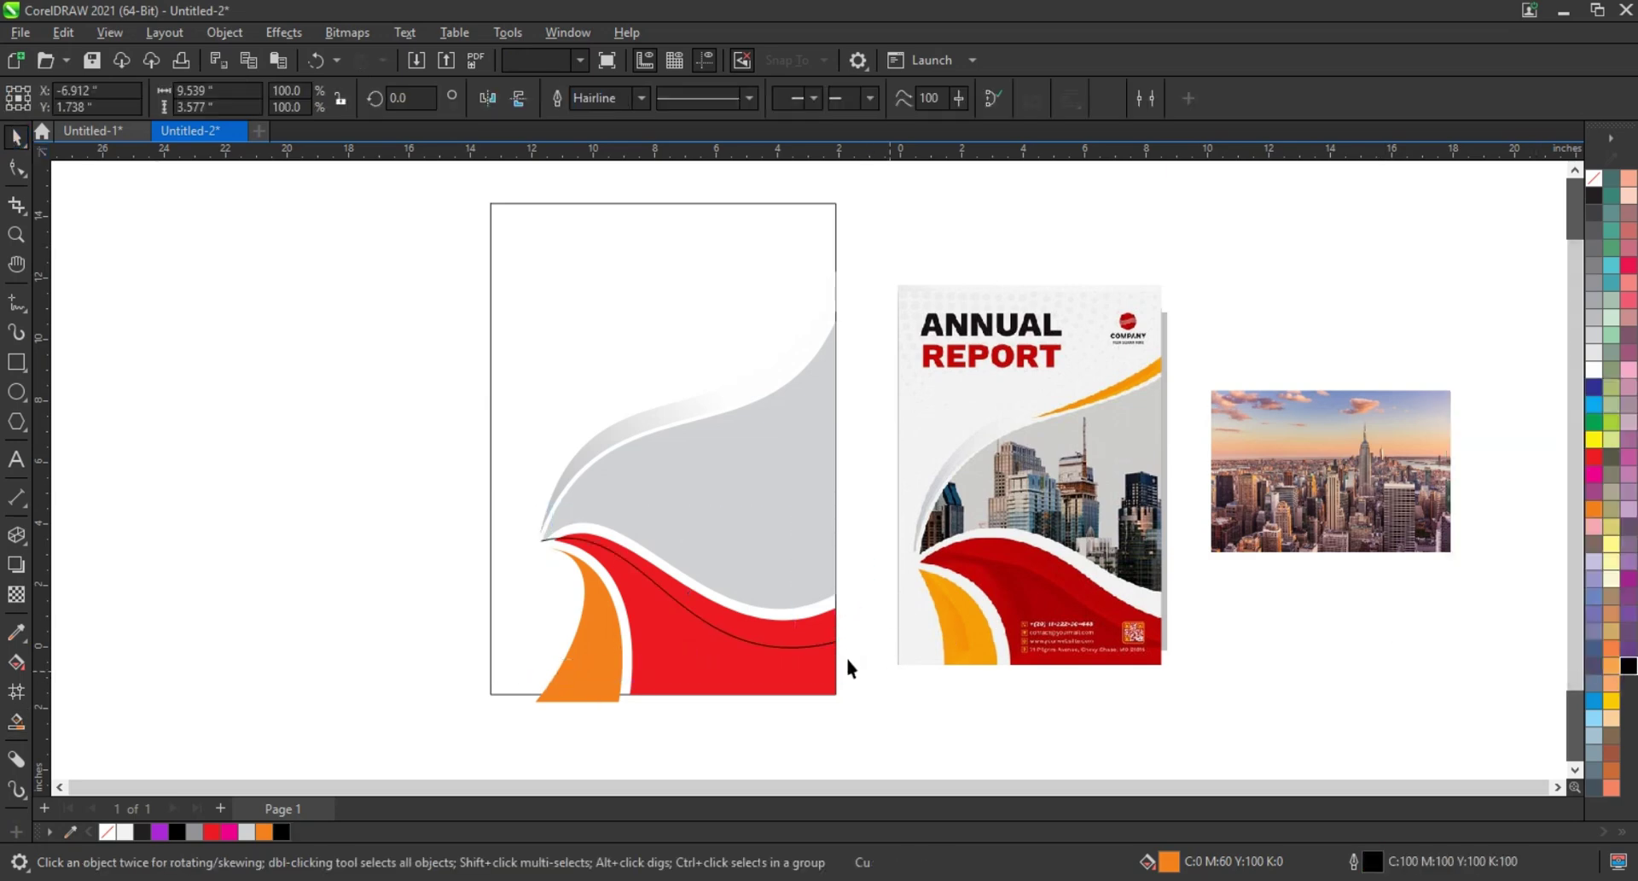
left_click_drag(841, 653, 846, 659)
left_click(17, 721)
left_click(772, 633)
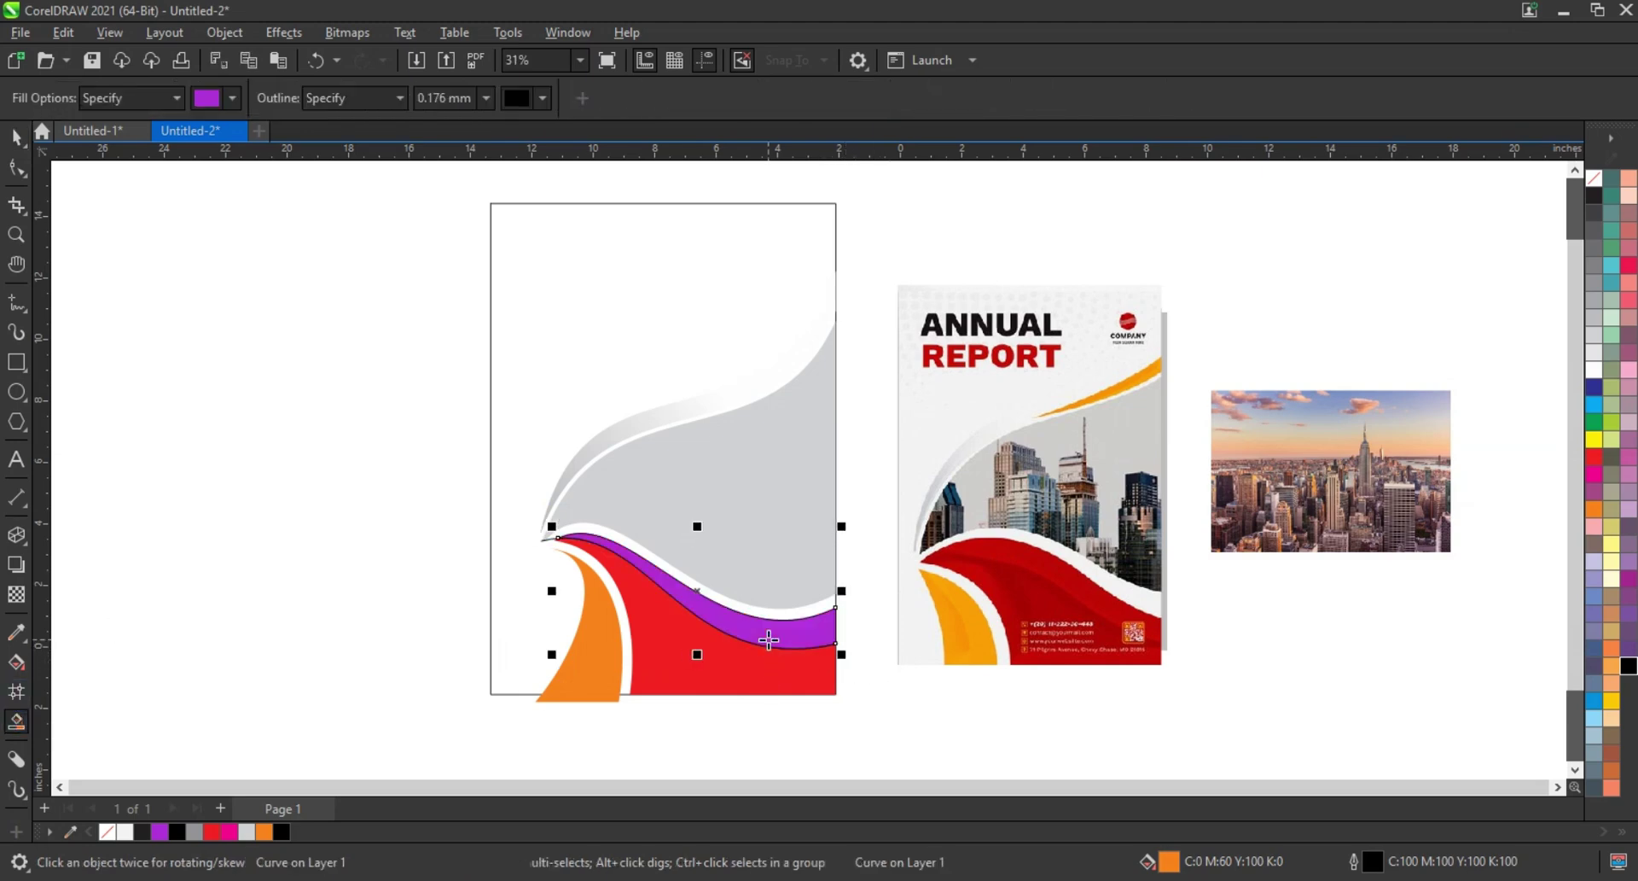
left_click(19, 139)
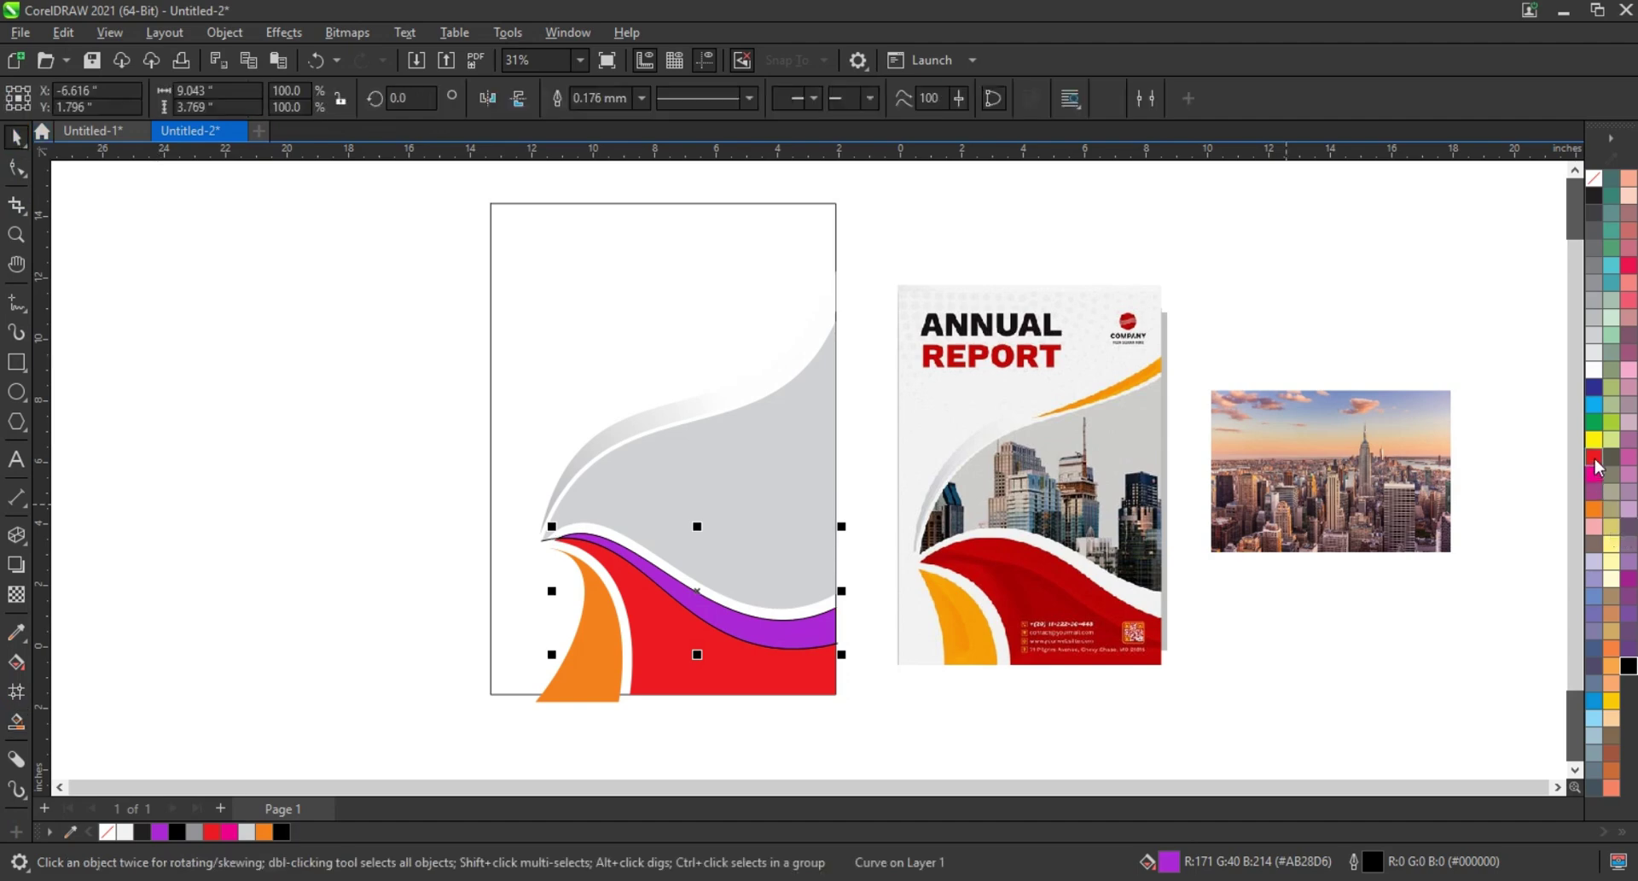
left_click(19, 664)
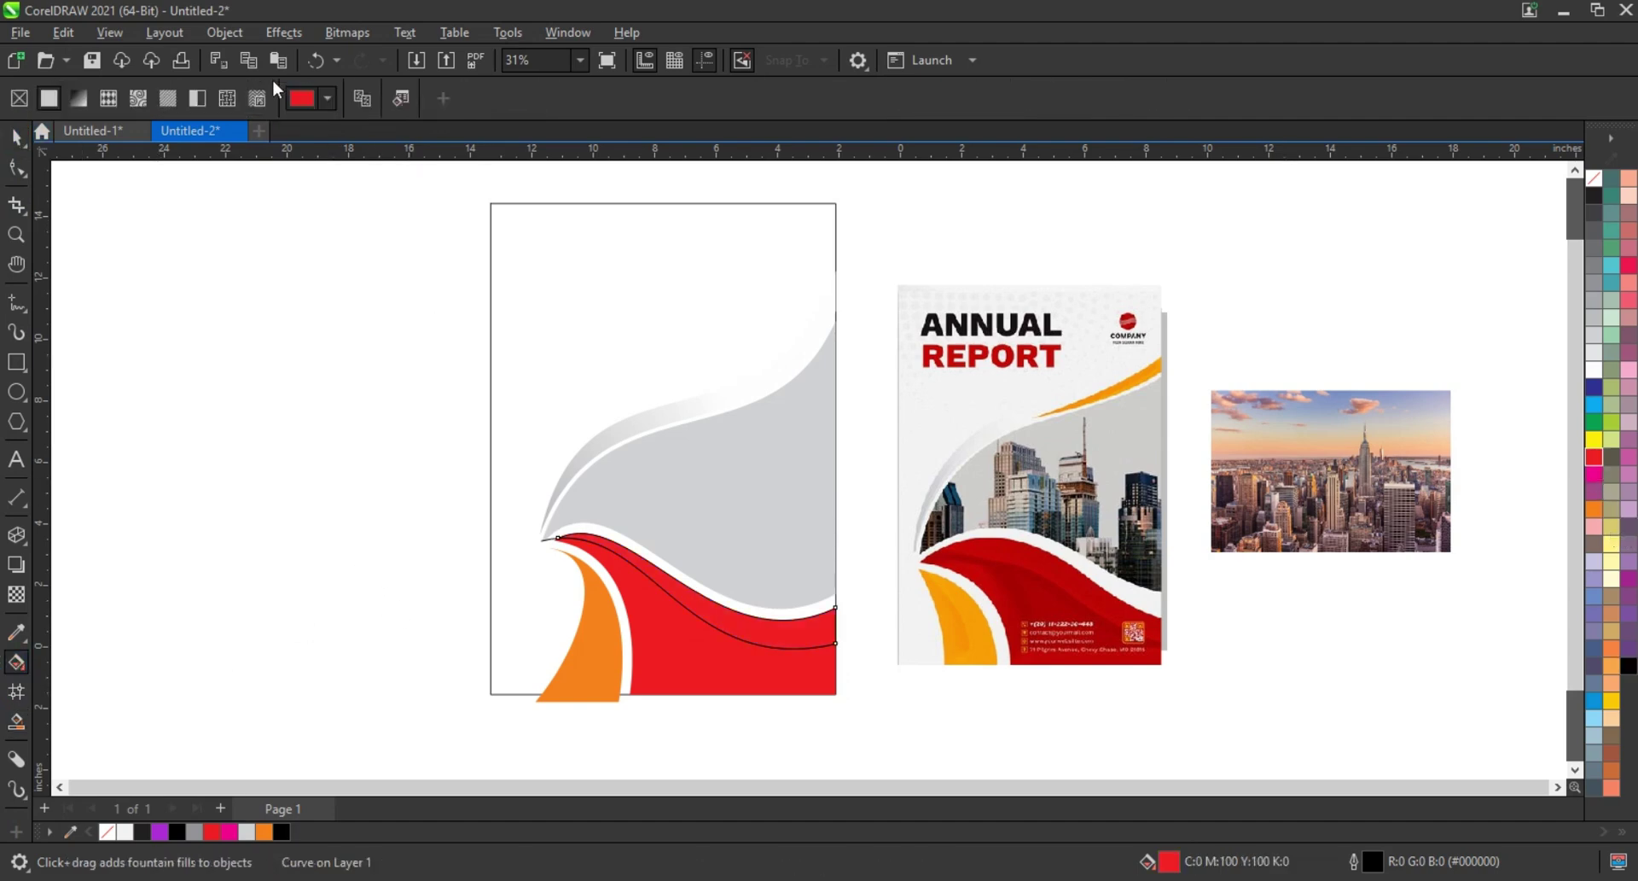
Give the thin upper band a fountain fill running from dark red to red
left_click(326, 98)
left_click(308, 140)
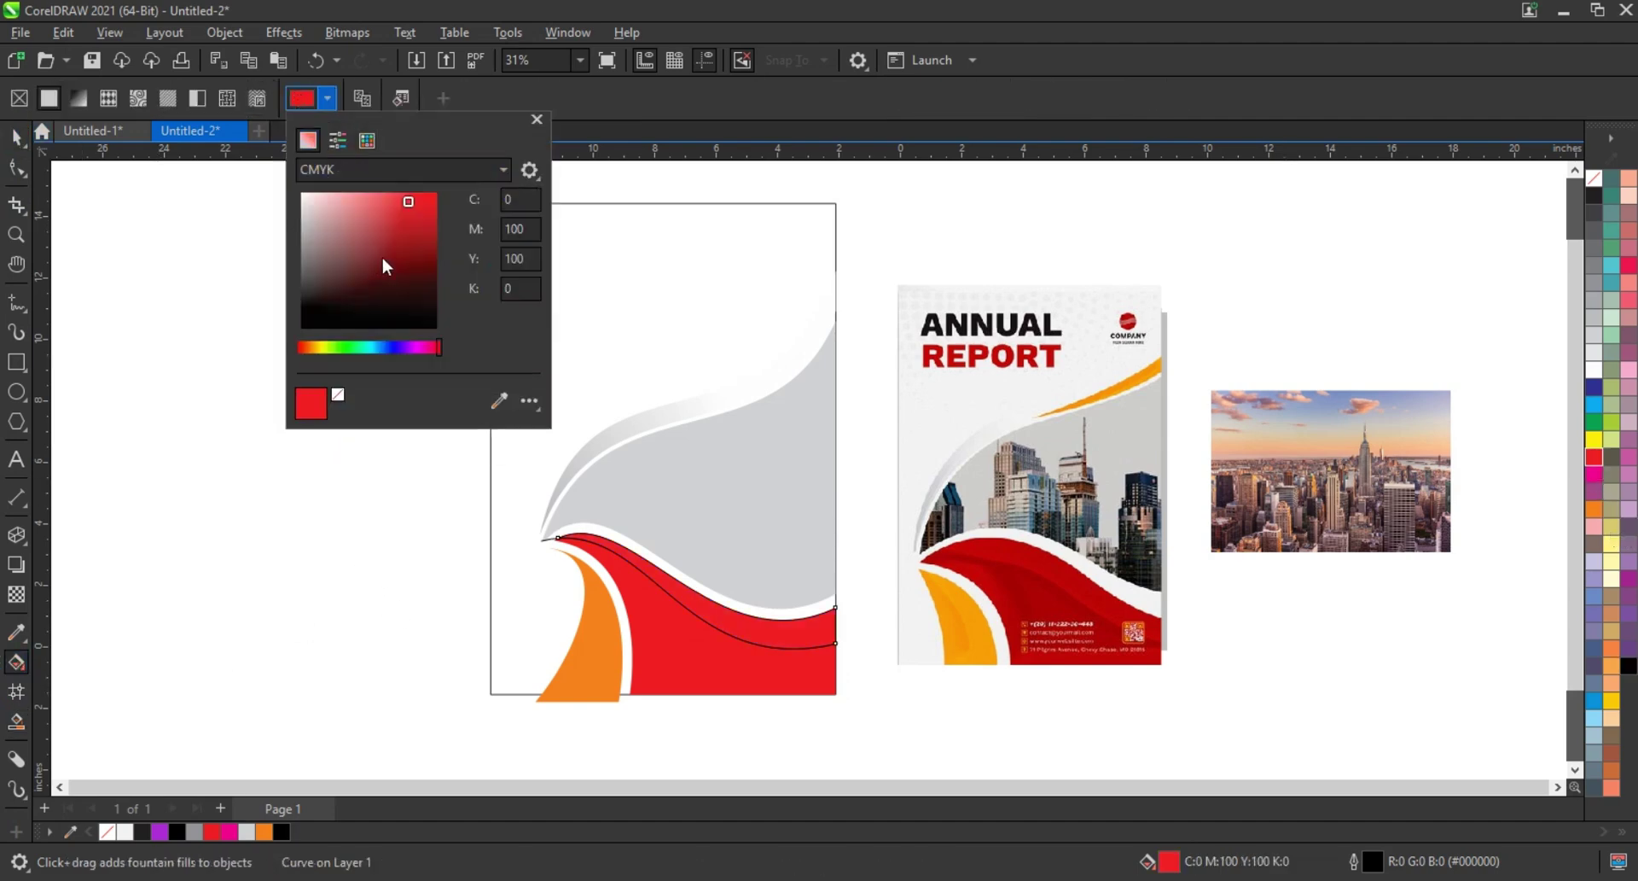
left_click(398, 265)
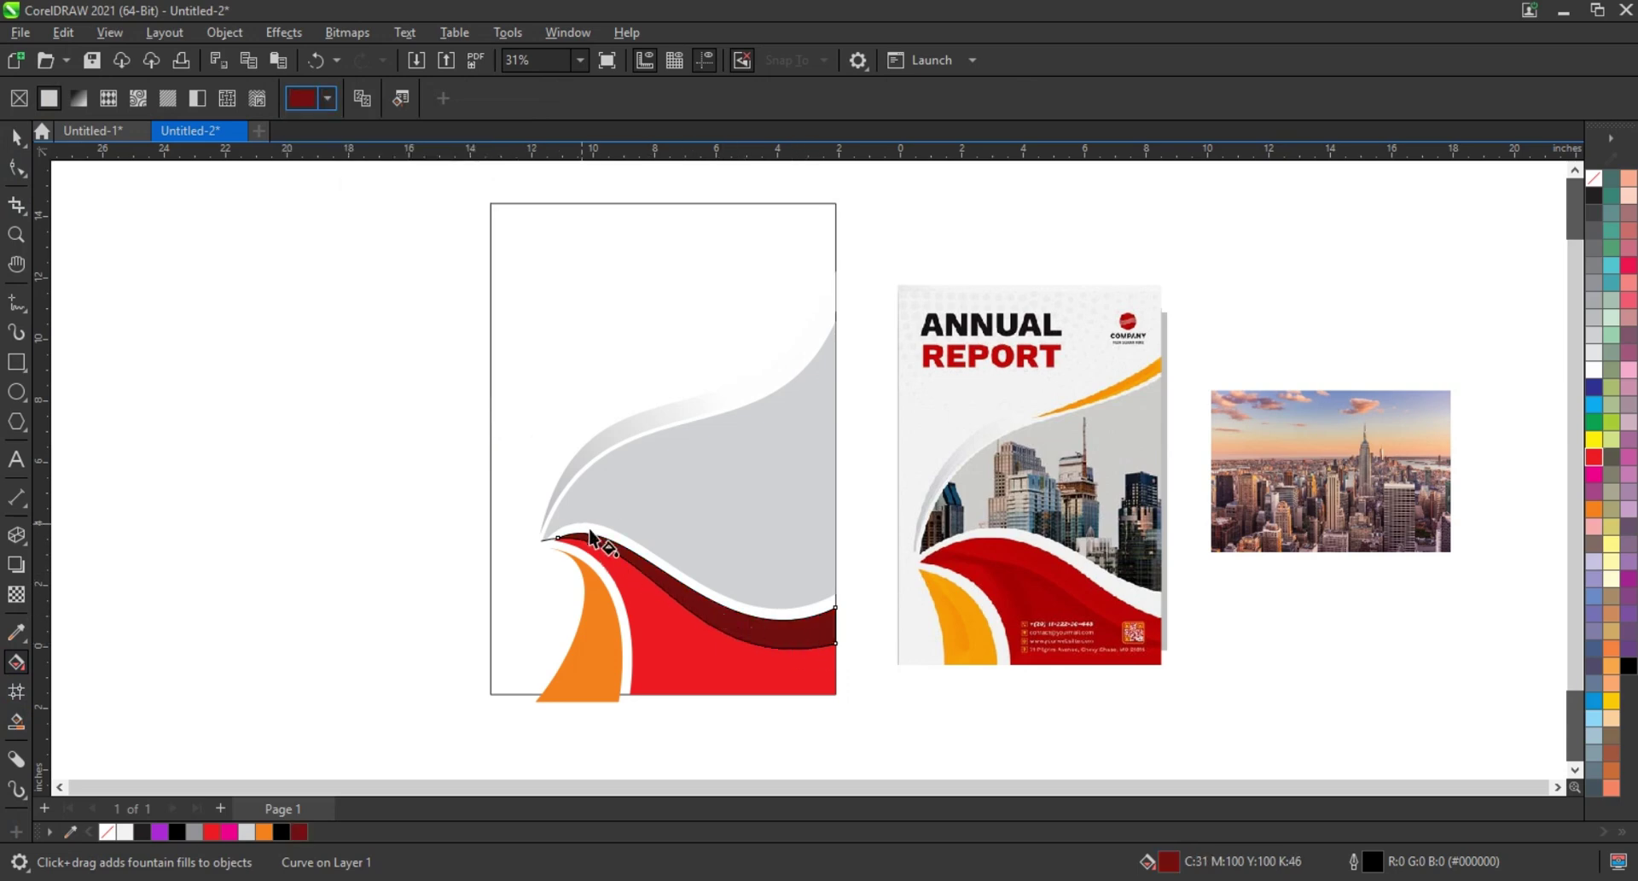
left_click_drag(581, 523, 789, 633)
left_click_drag(581, 523, 512, 493)
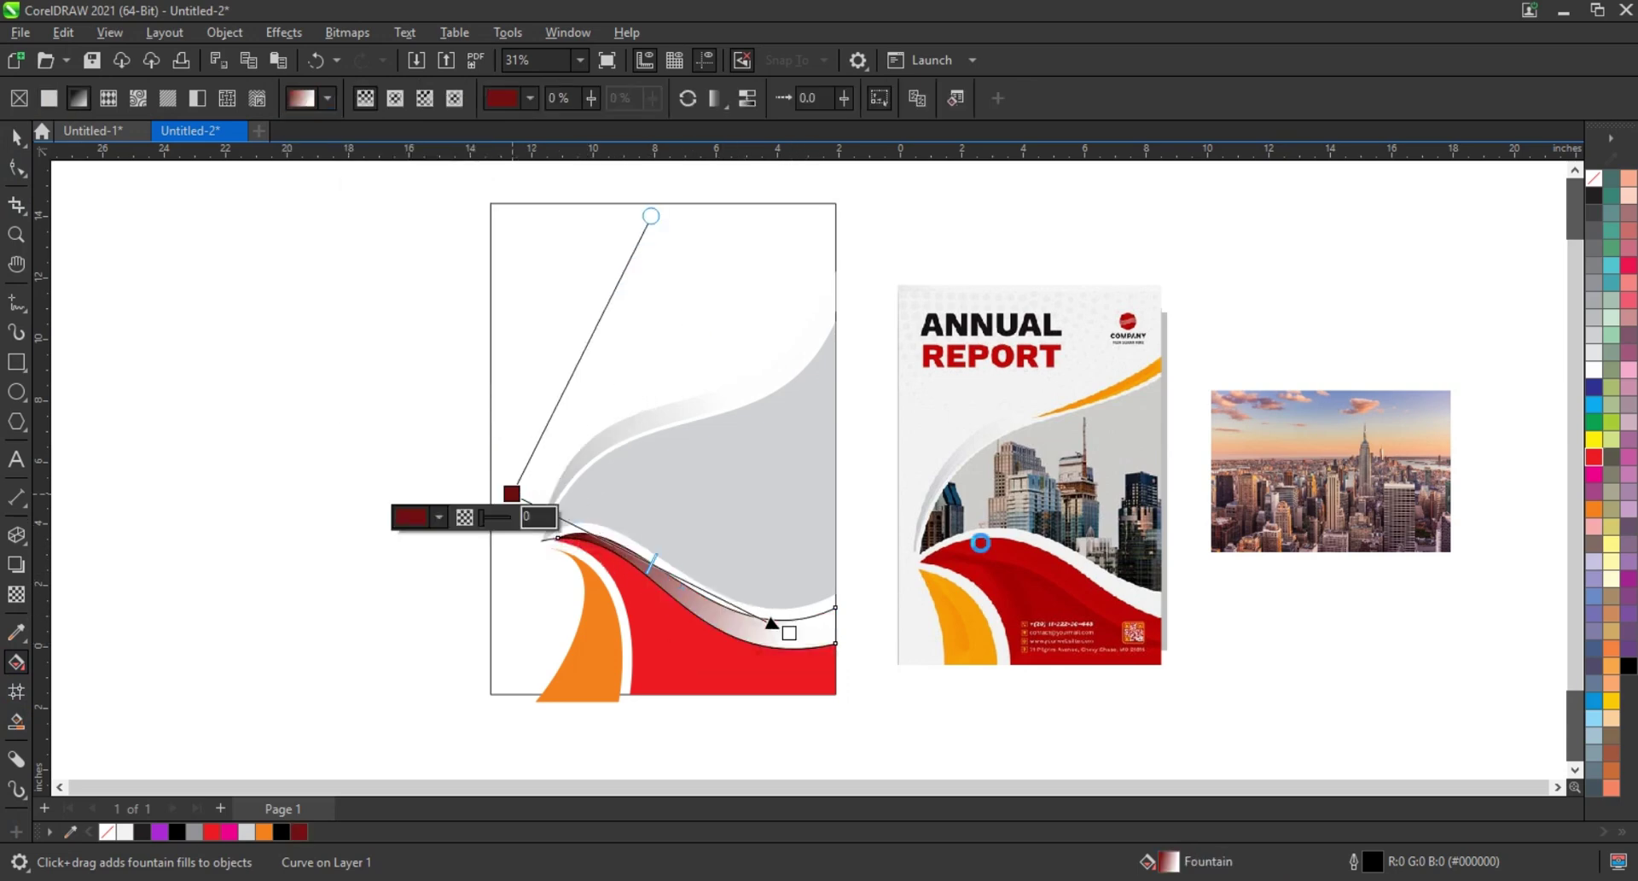
left_click_drag(1590, 460, 789, 632)
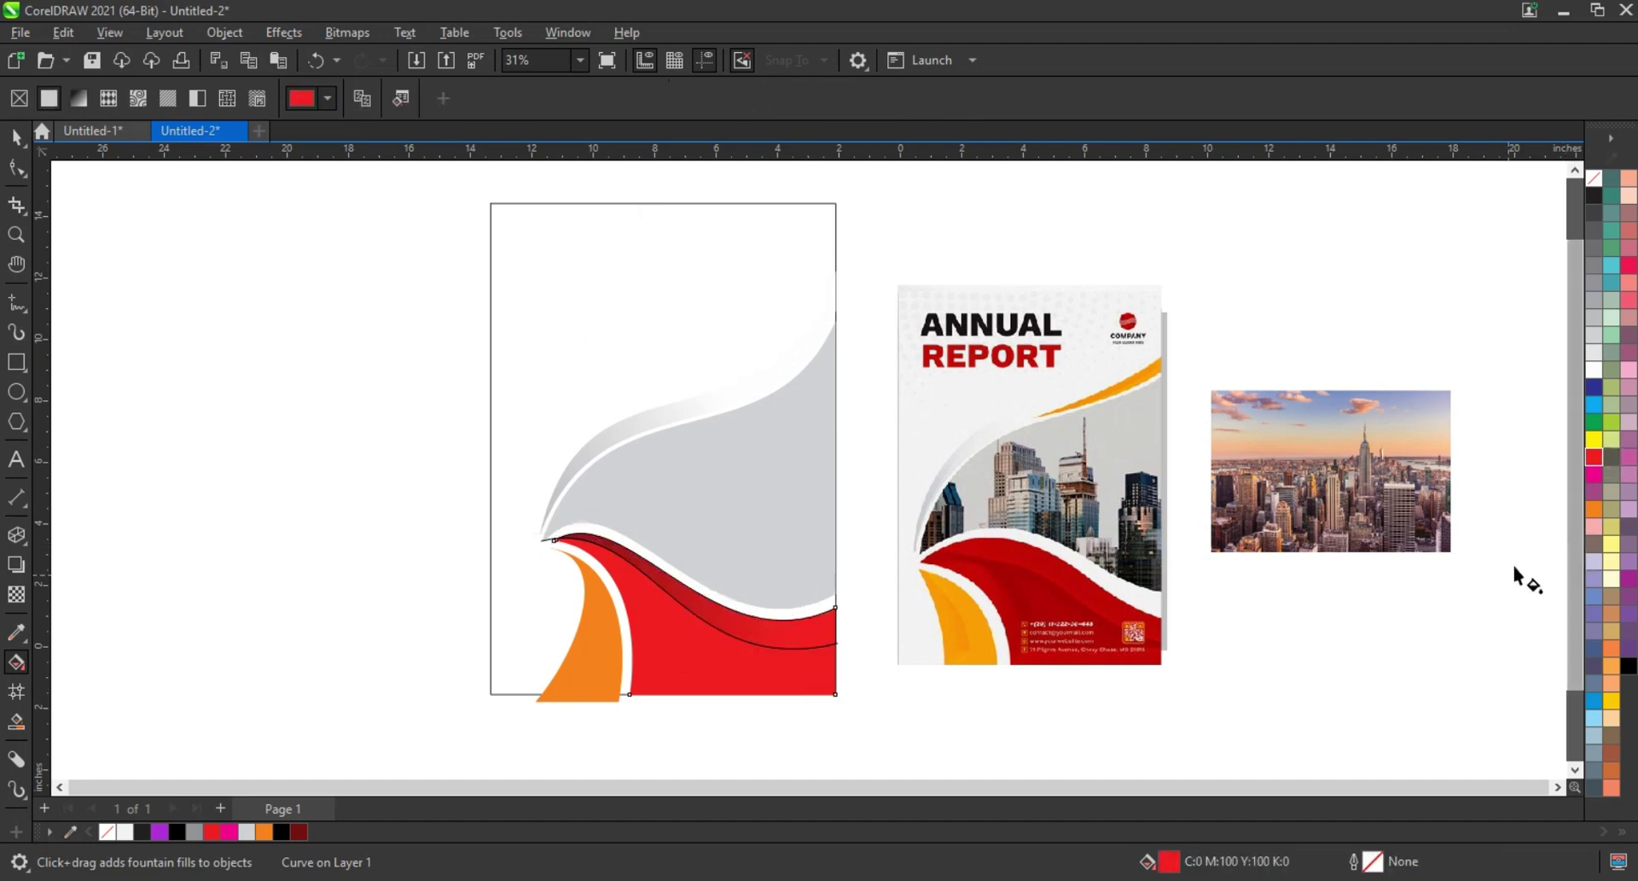
Drag a fountain fill across the lower wave with red on its start node
left_click_drag(299, 831, 742, 674)
left_click_drag(611, 595, 919, 723)
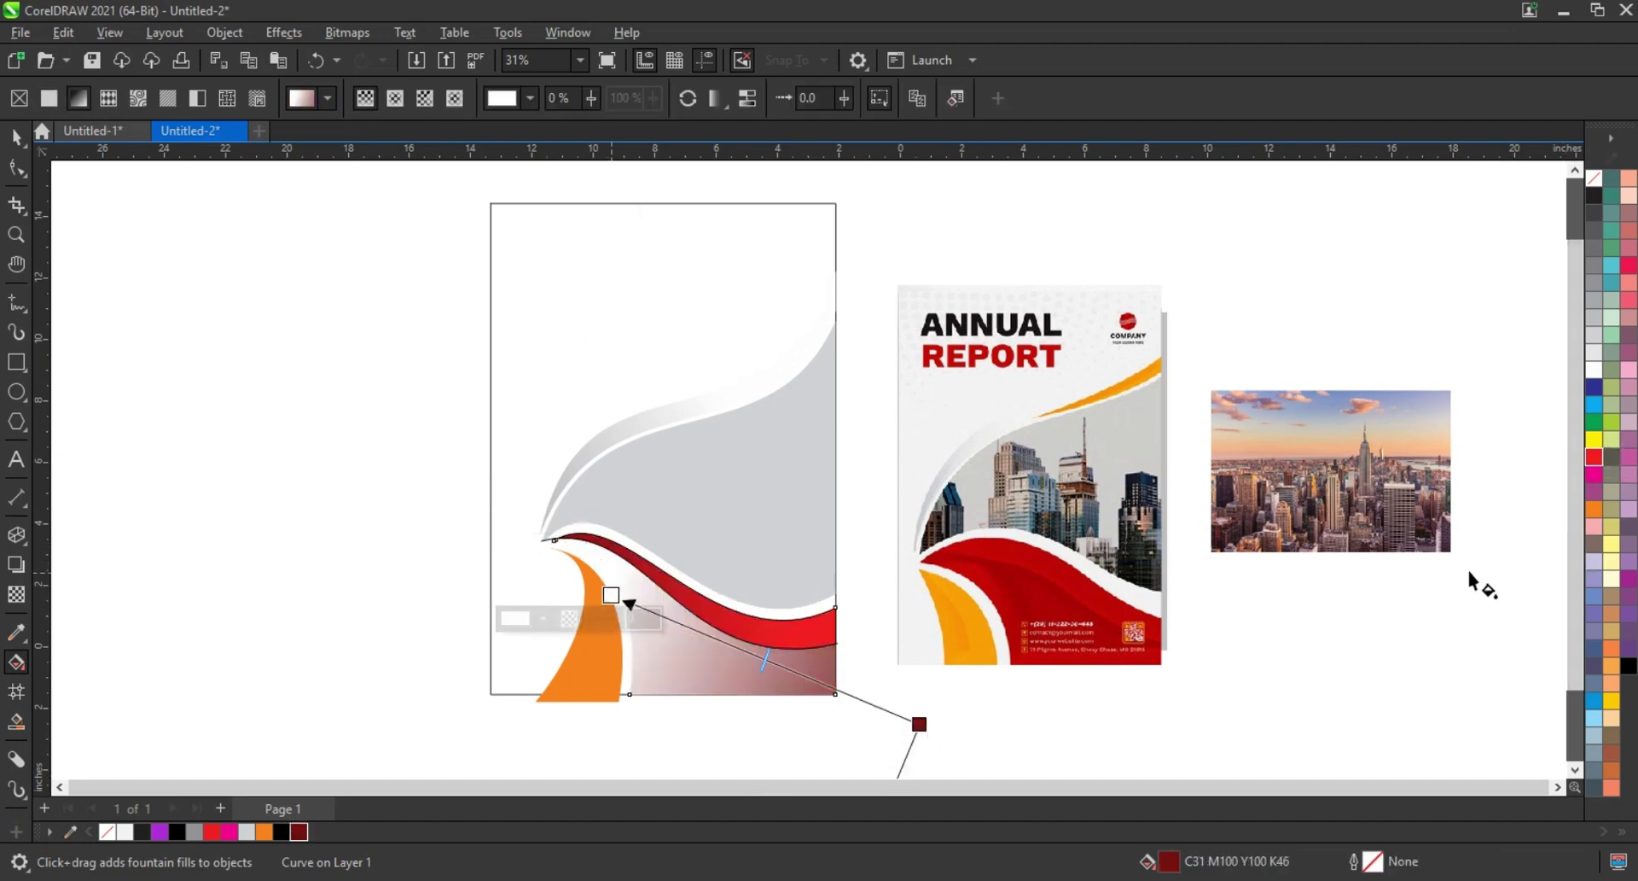
left_click_drag(1594, 461, 611, 594)
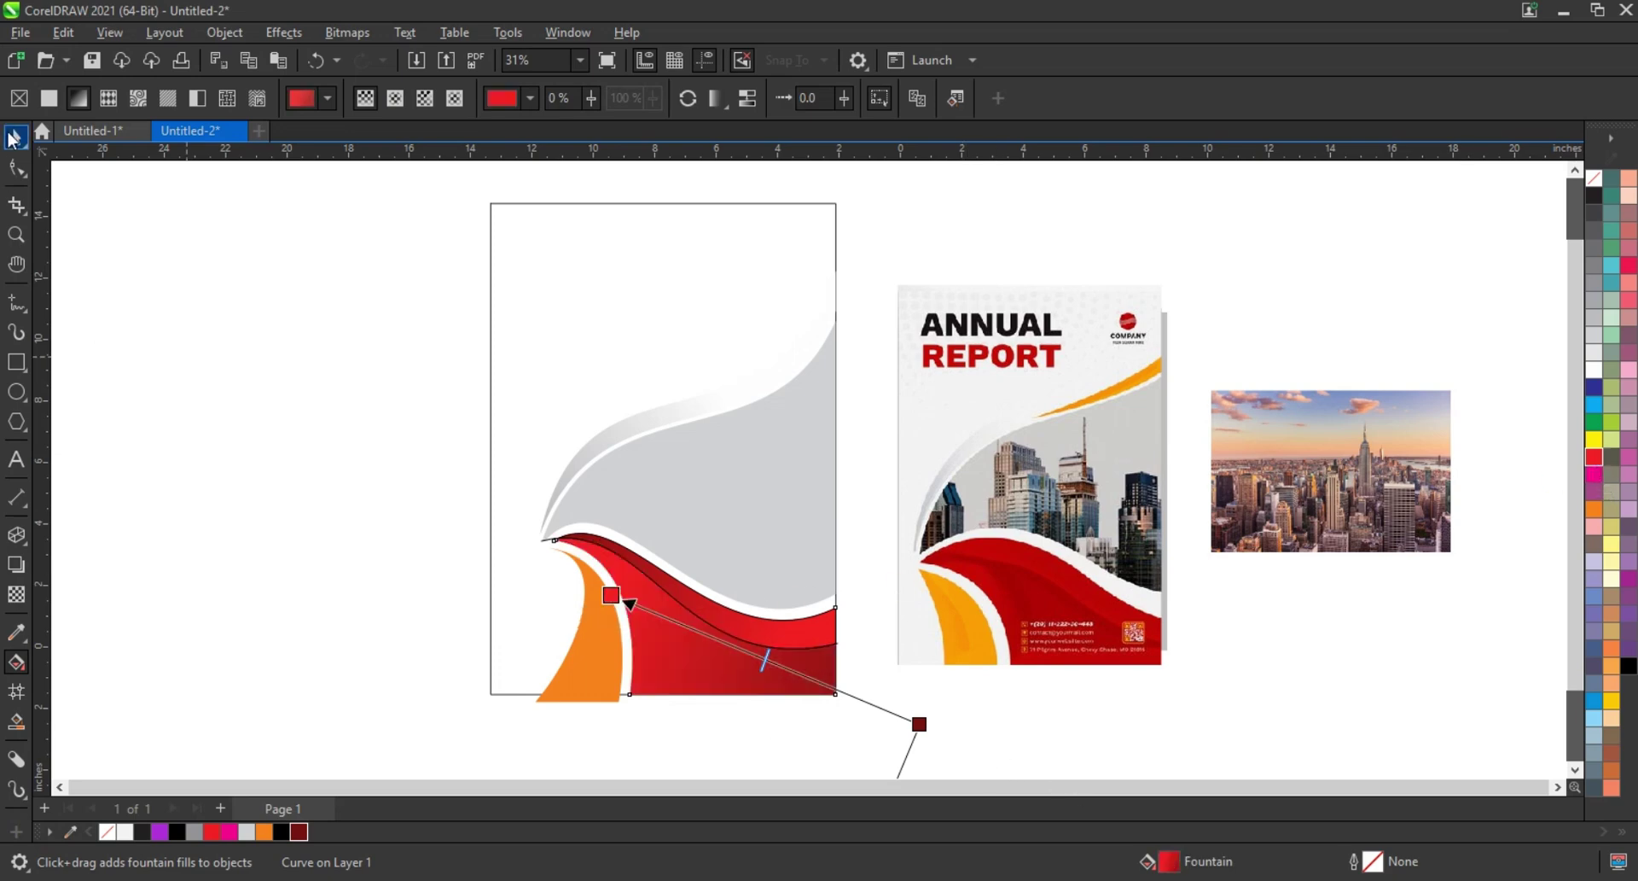
left_click(13, 136)
left_click(888, 694)
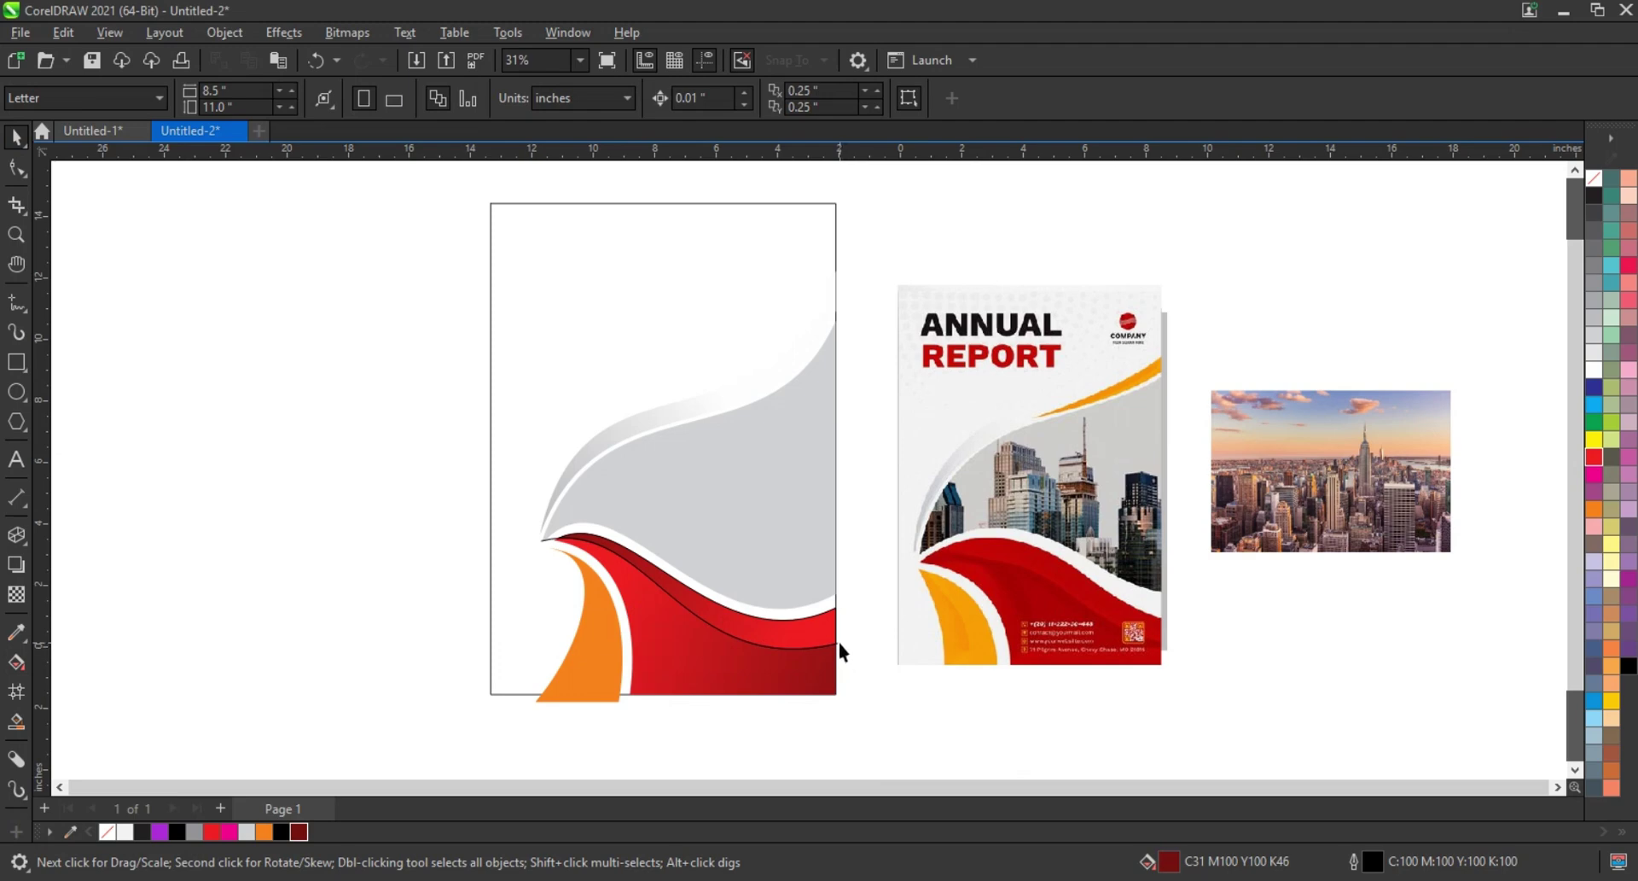
Smart Fill the gap beside the orange band and color the new sliver orange
left_click(838, 641)
left_click(873, 655)
left_click(811, 683)
right_click(1594, 195)
left_click(1418, 273)
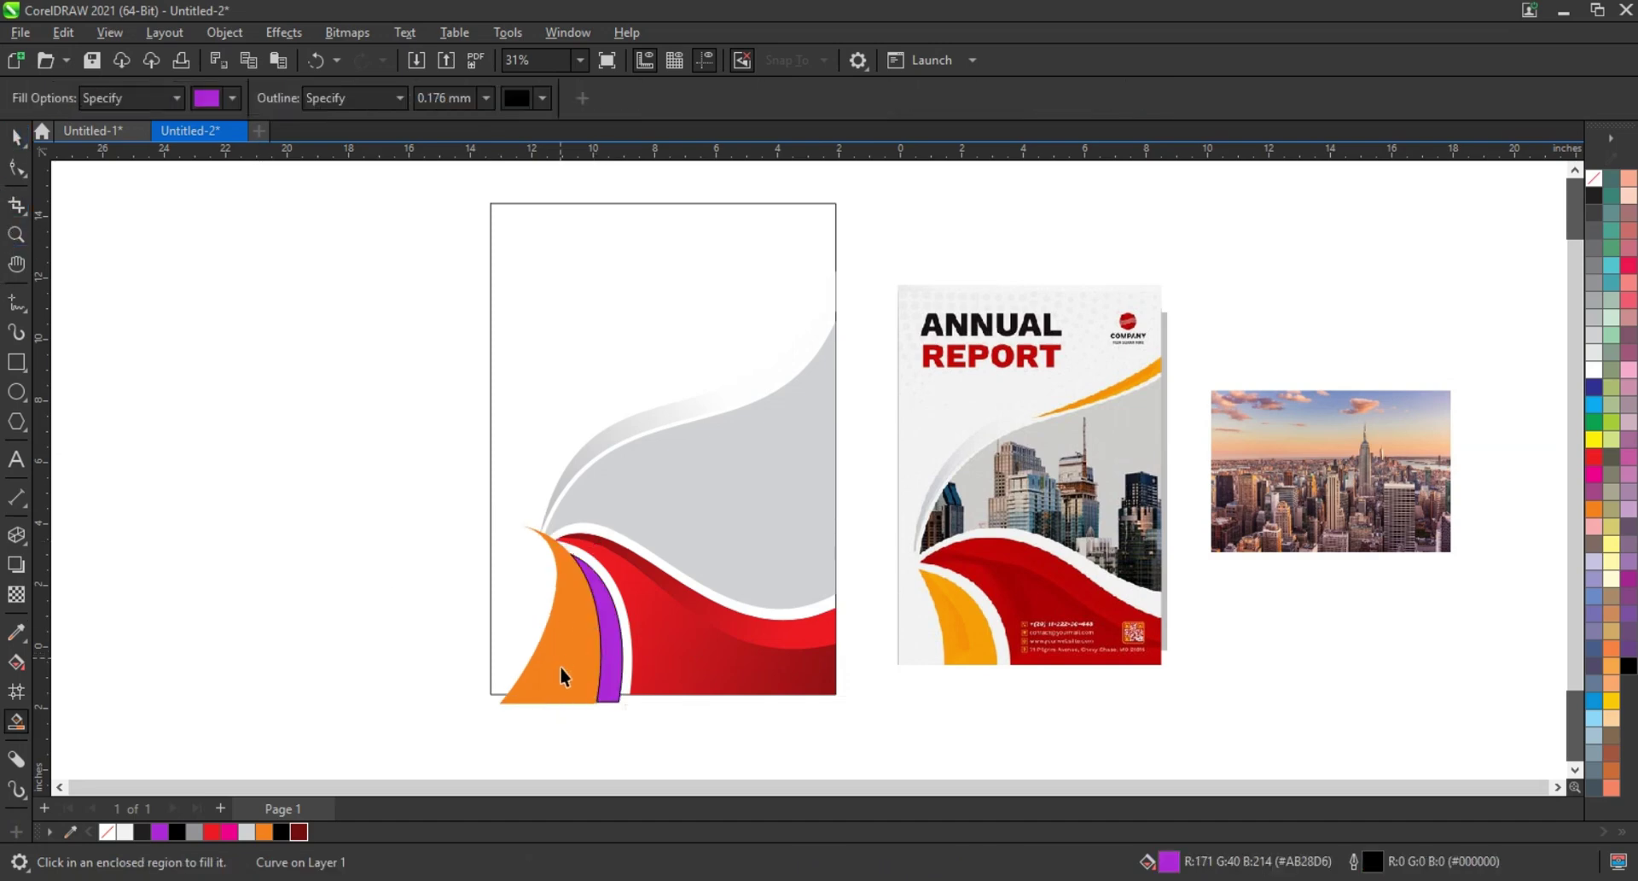
key("ctrl+z")
left_click(1595, 510)
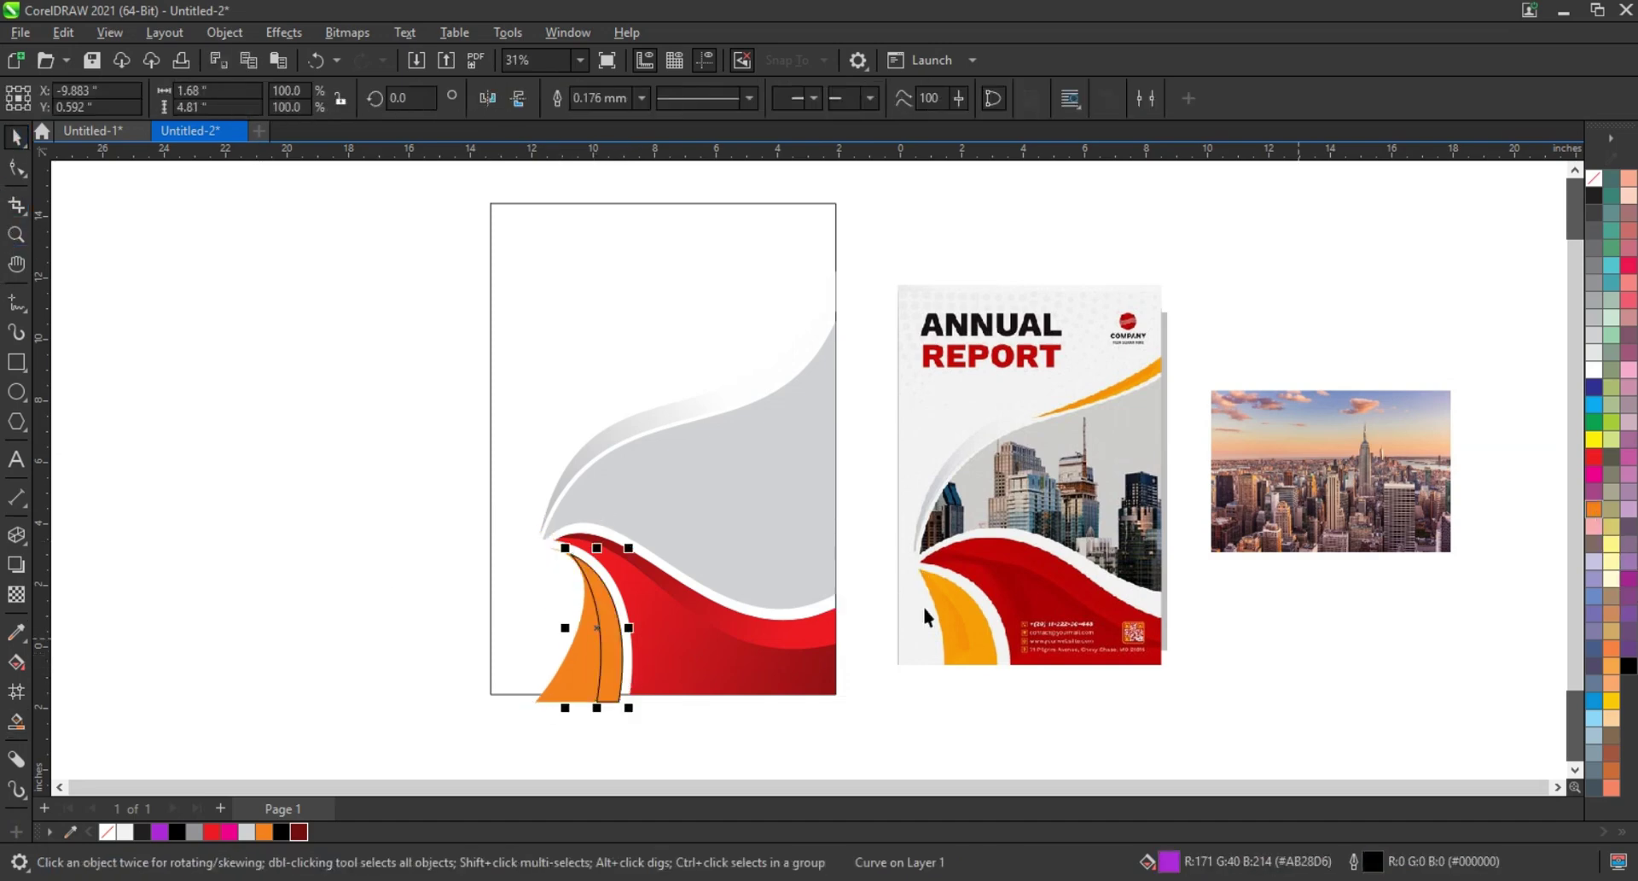
Apply orange fountain fills to both bands, each with a yellow end node
key("g")
left_click_drag(607, 680, 503, 695)
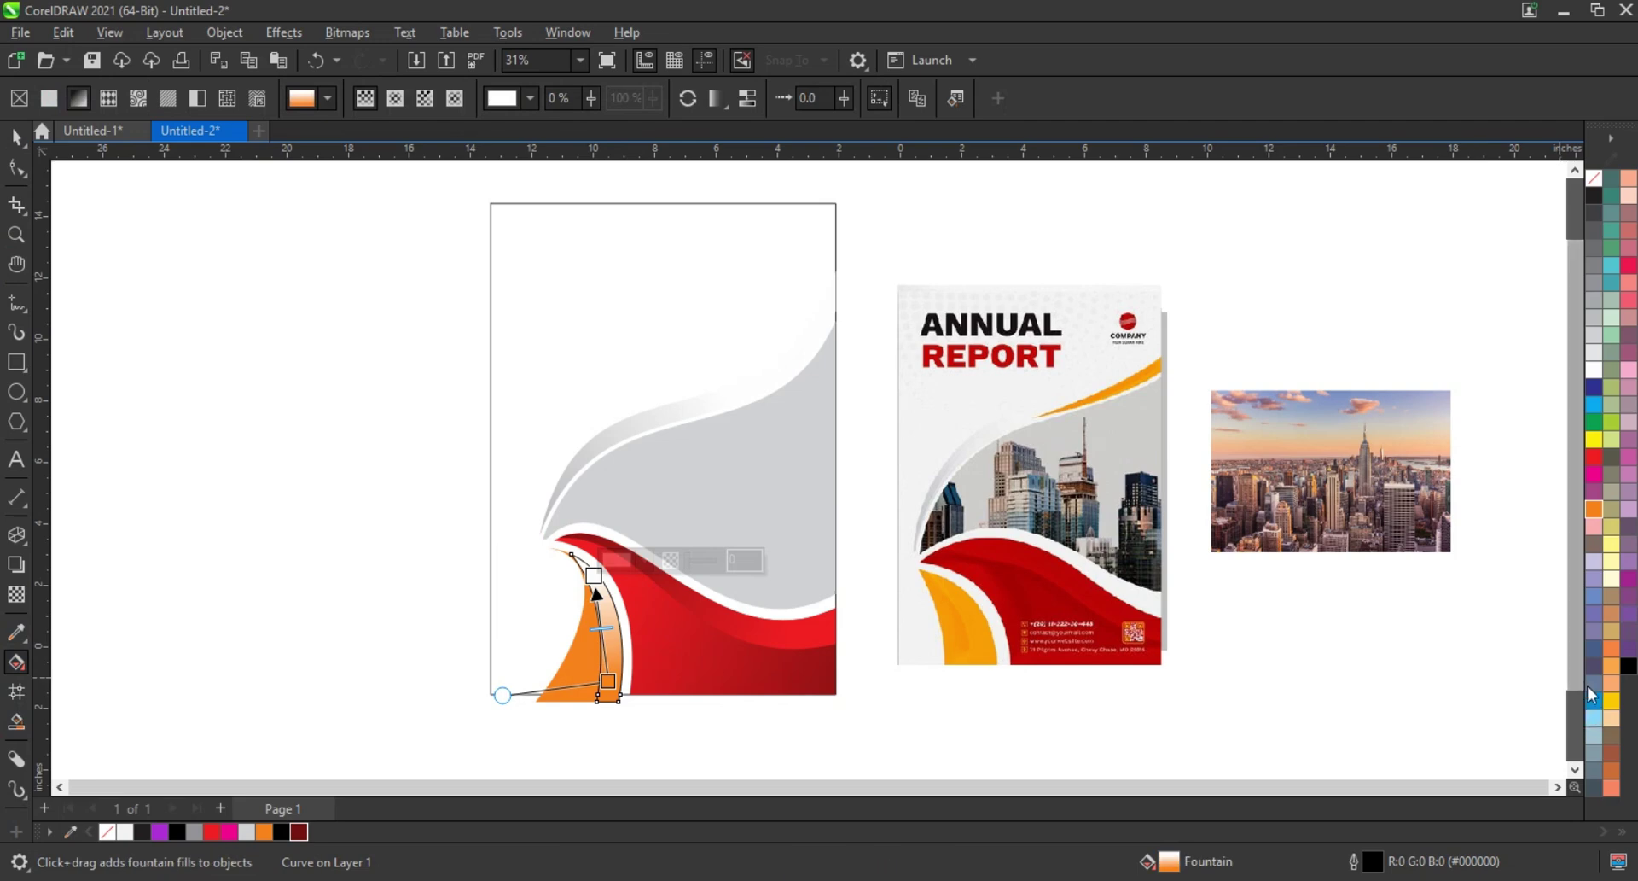
left_click_drag(1612, 701, 594, 576)
left_click(580, 687)
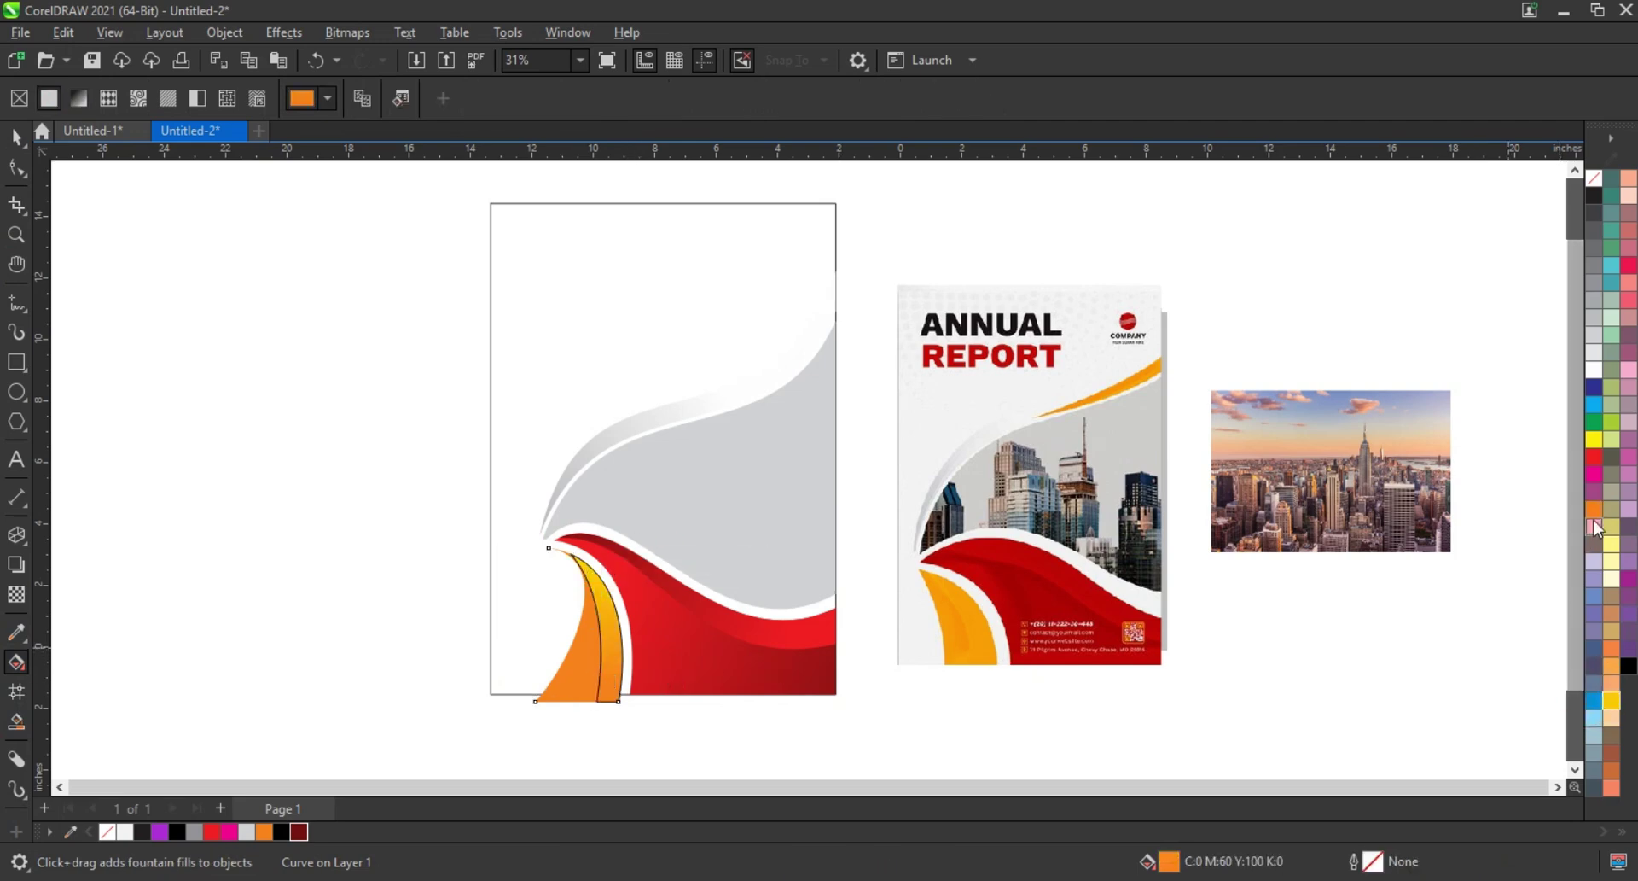
left_click_drag(580, 562, 585, 683)
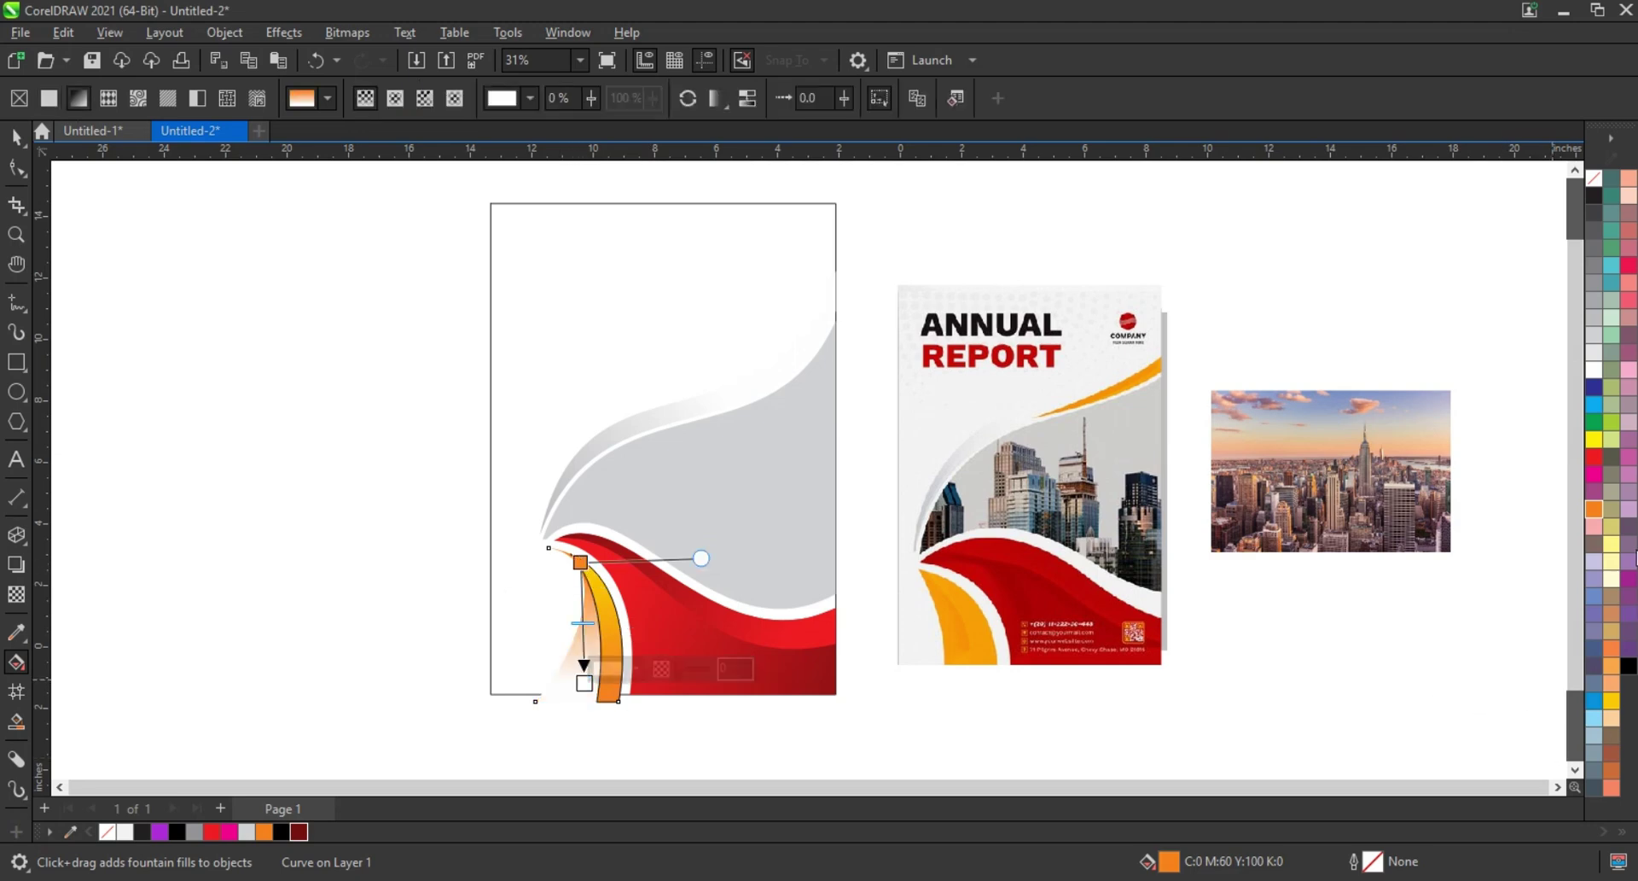
left_click_drag(1611, 701, 771, 689)
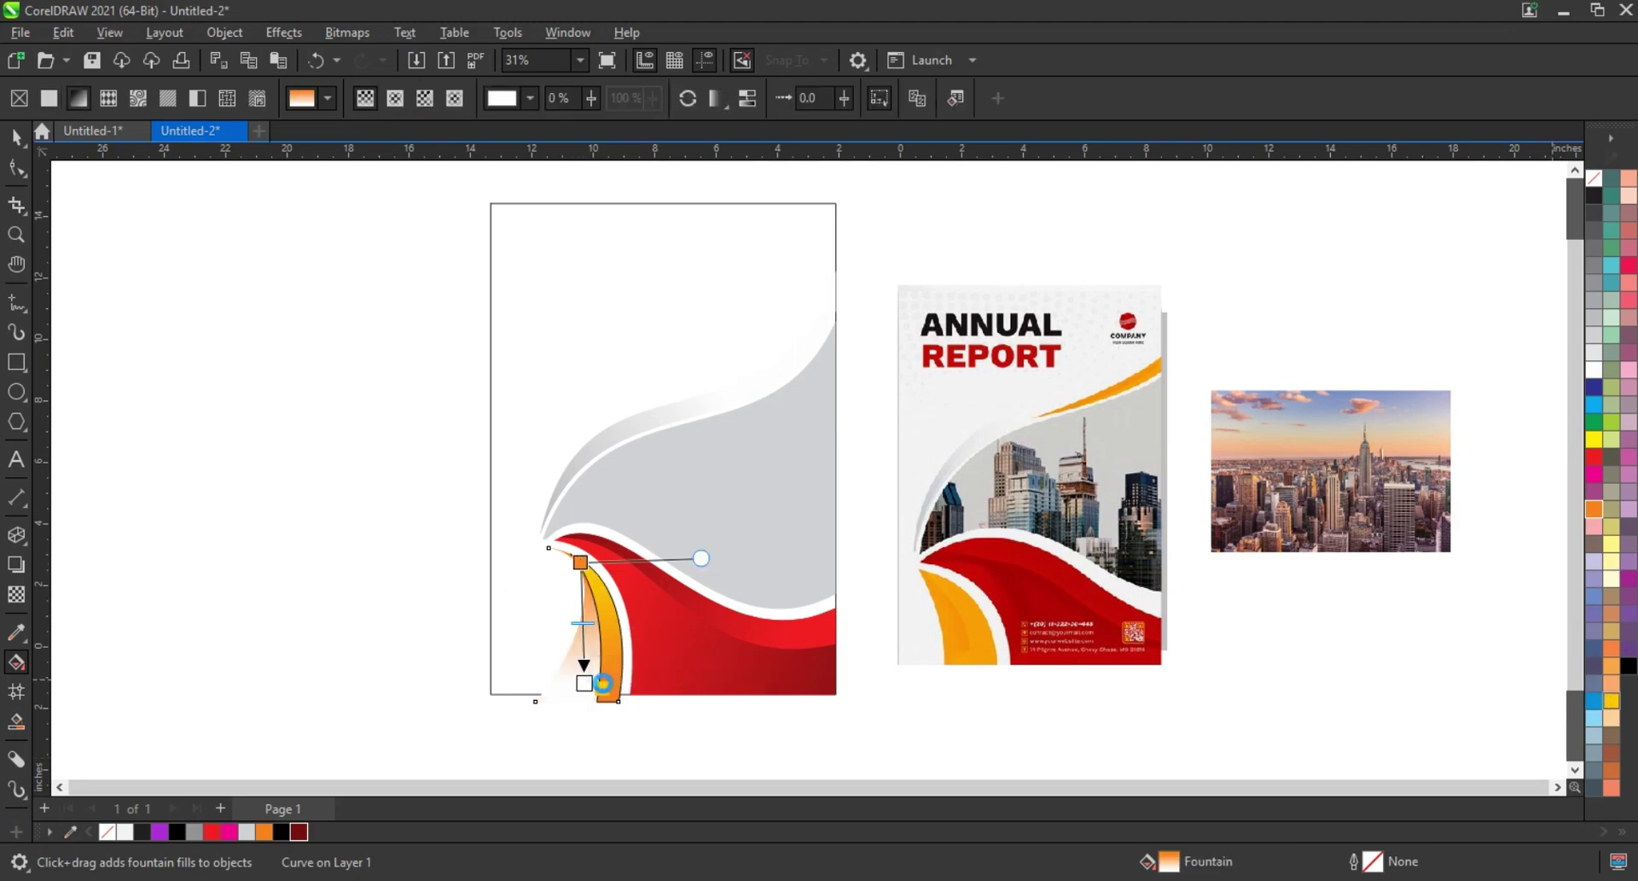
left_click_drag(602, 683, 601, 683)
left_click(16, 139)
Remove the outlines from both orange bands
left_click_drag(358, 502, 637, 719)
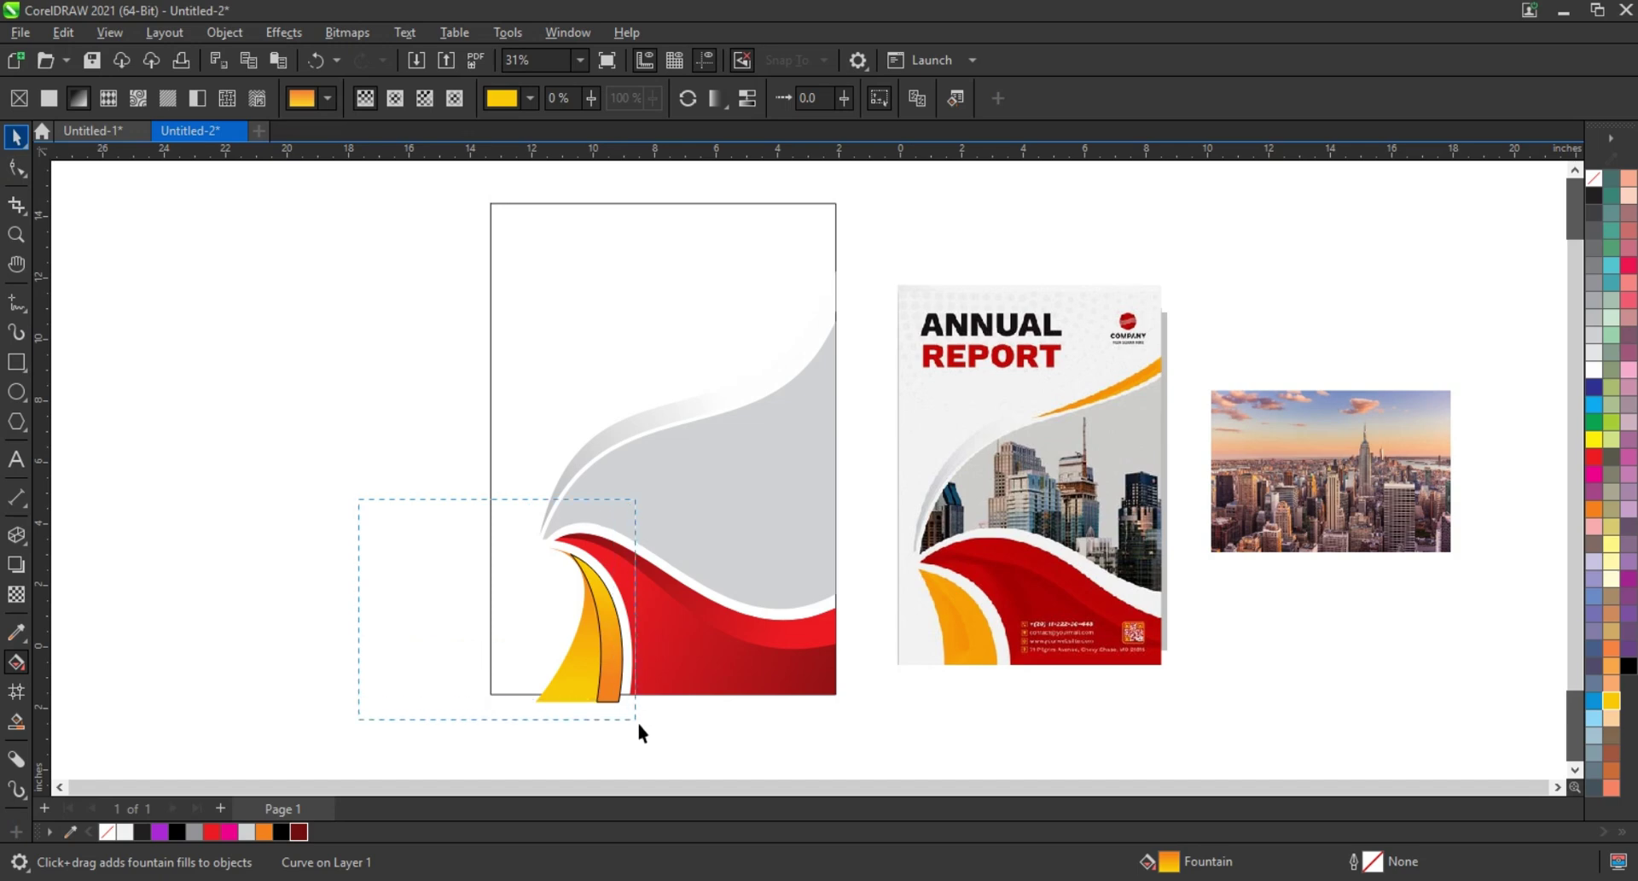
right_click(1602, 200)
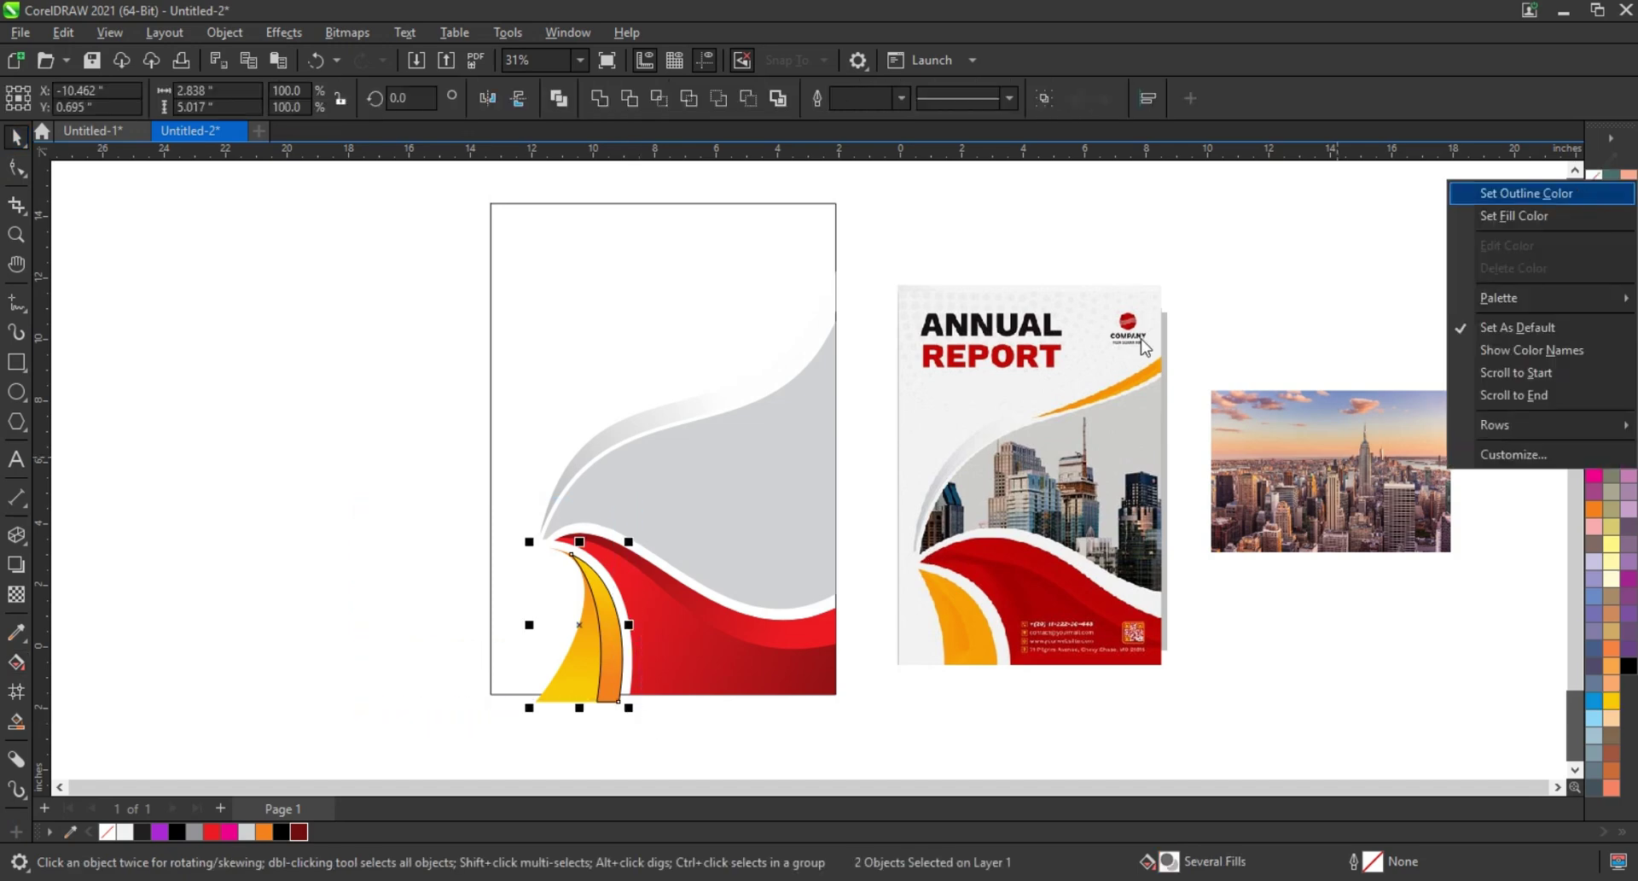
left_click(1502, 191)
left_click(340, 475)
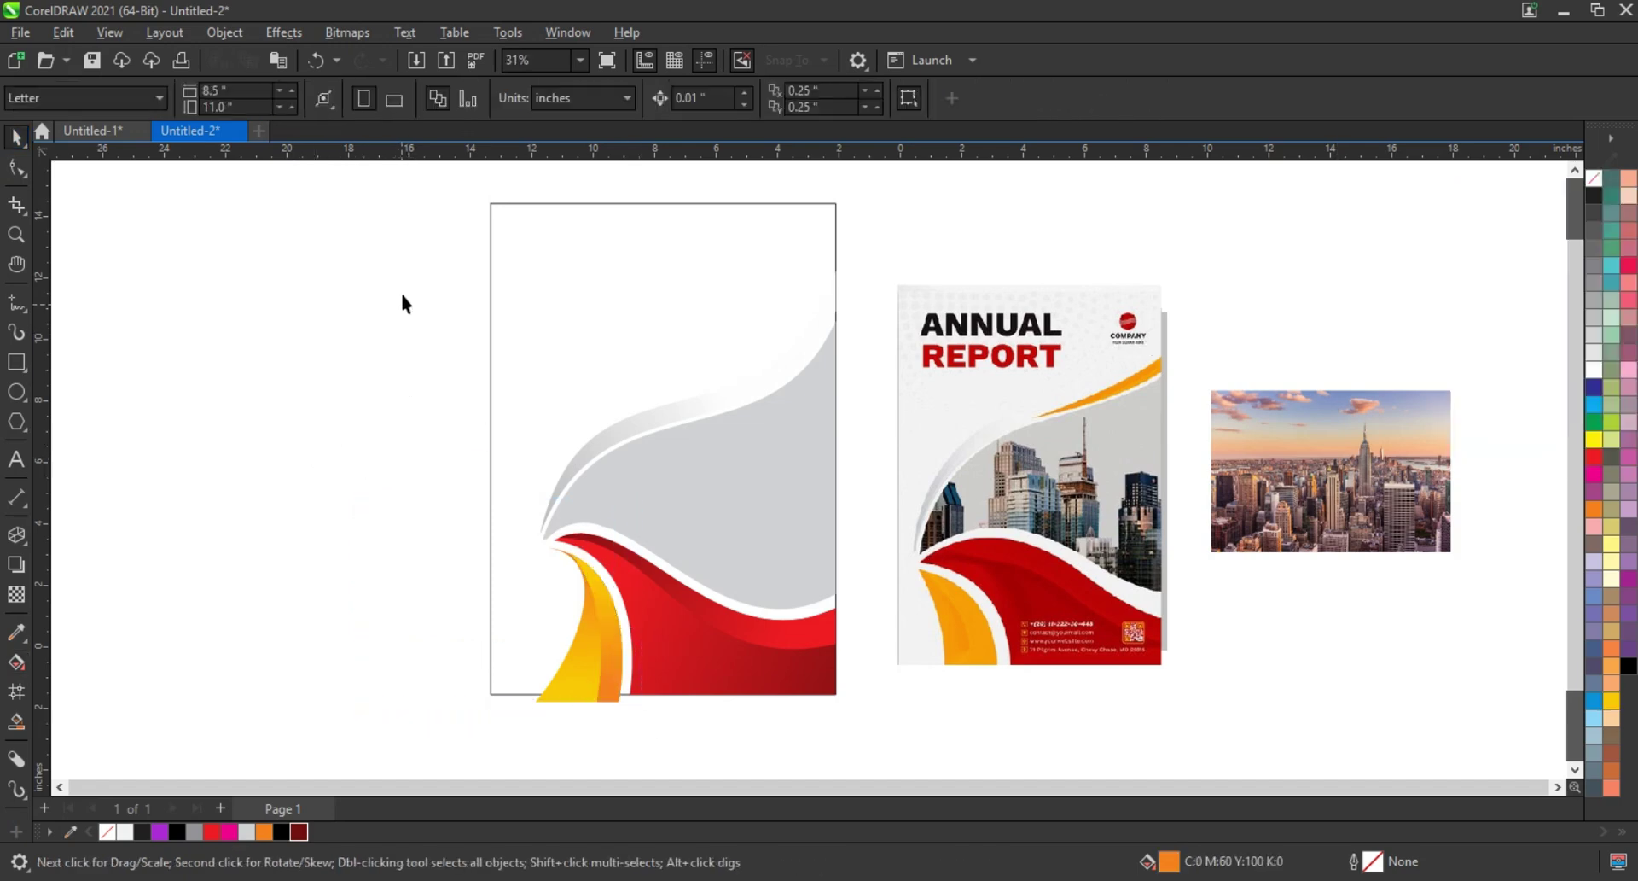
PowerClip the city photo into the upper wave and scale it up to fill it
left_click_drag(1235, 489, 775, 489)
left_click(780, 478)
left_click_drag(818, 382, 912, 322)
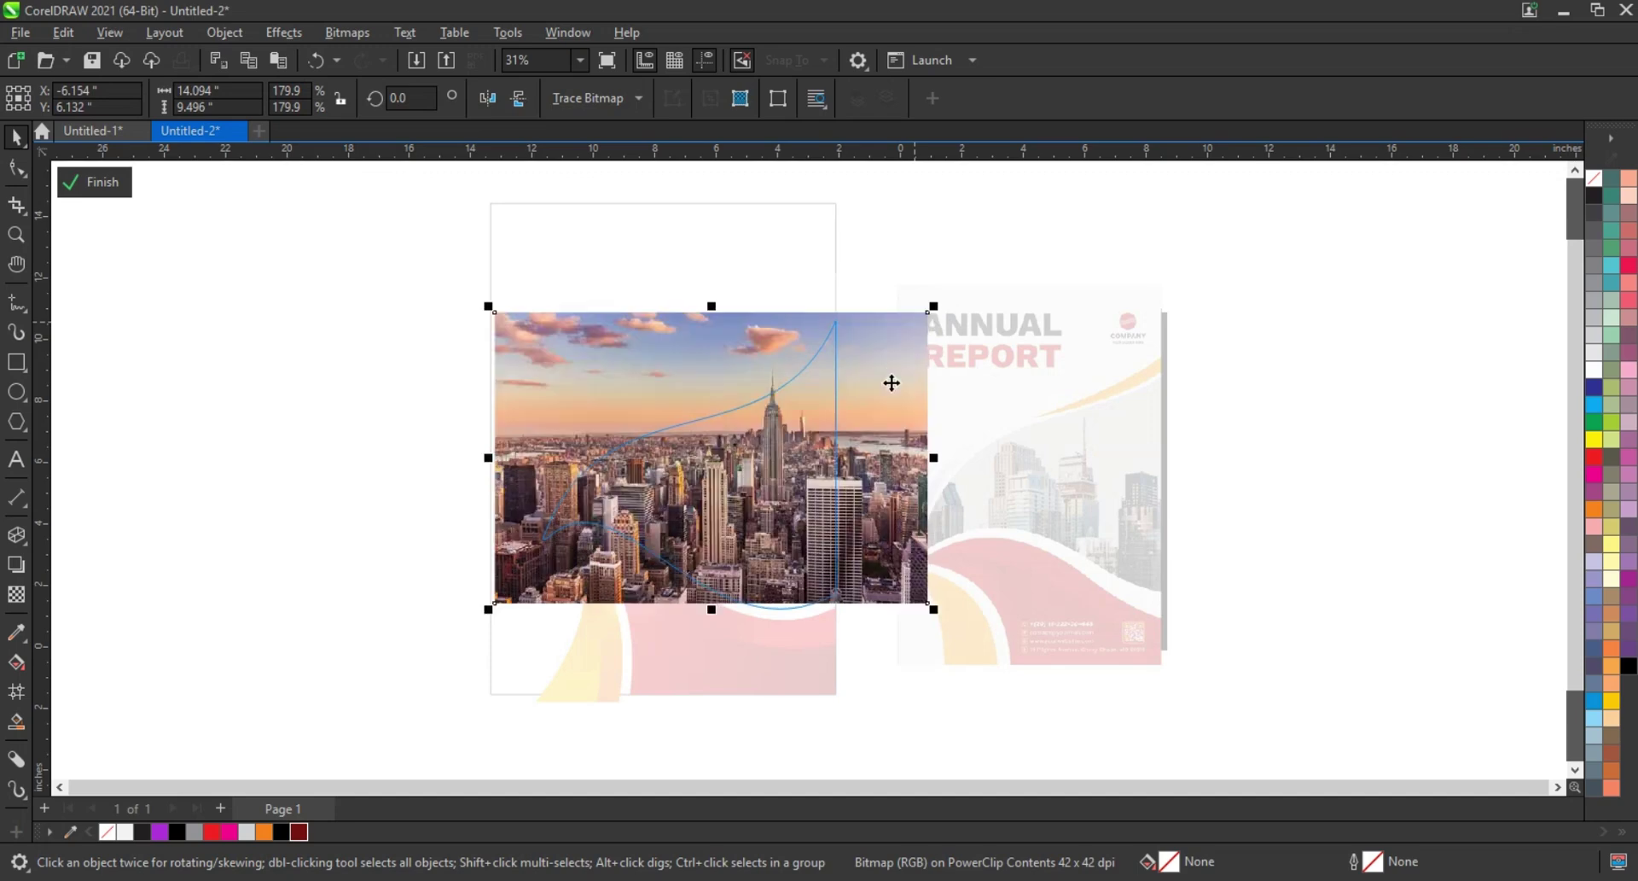
left_click_drag(912, 610, 930, 623)
left_click_drag(700, 610, 709, 622)
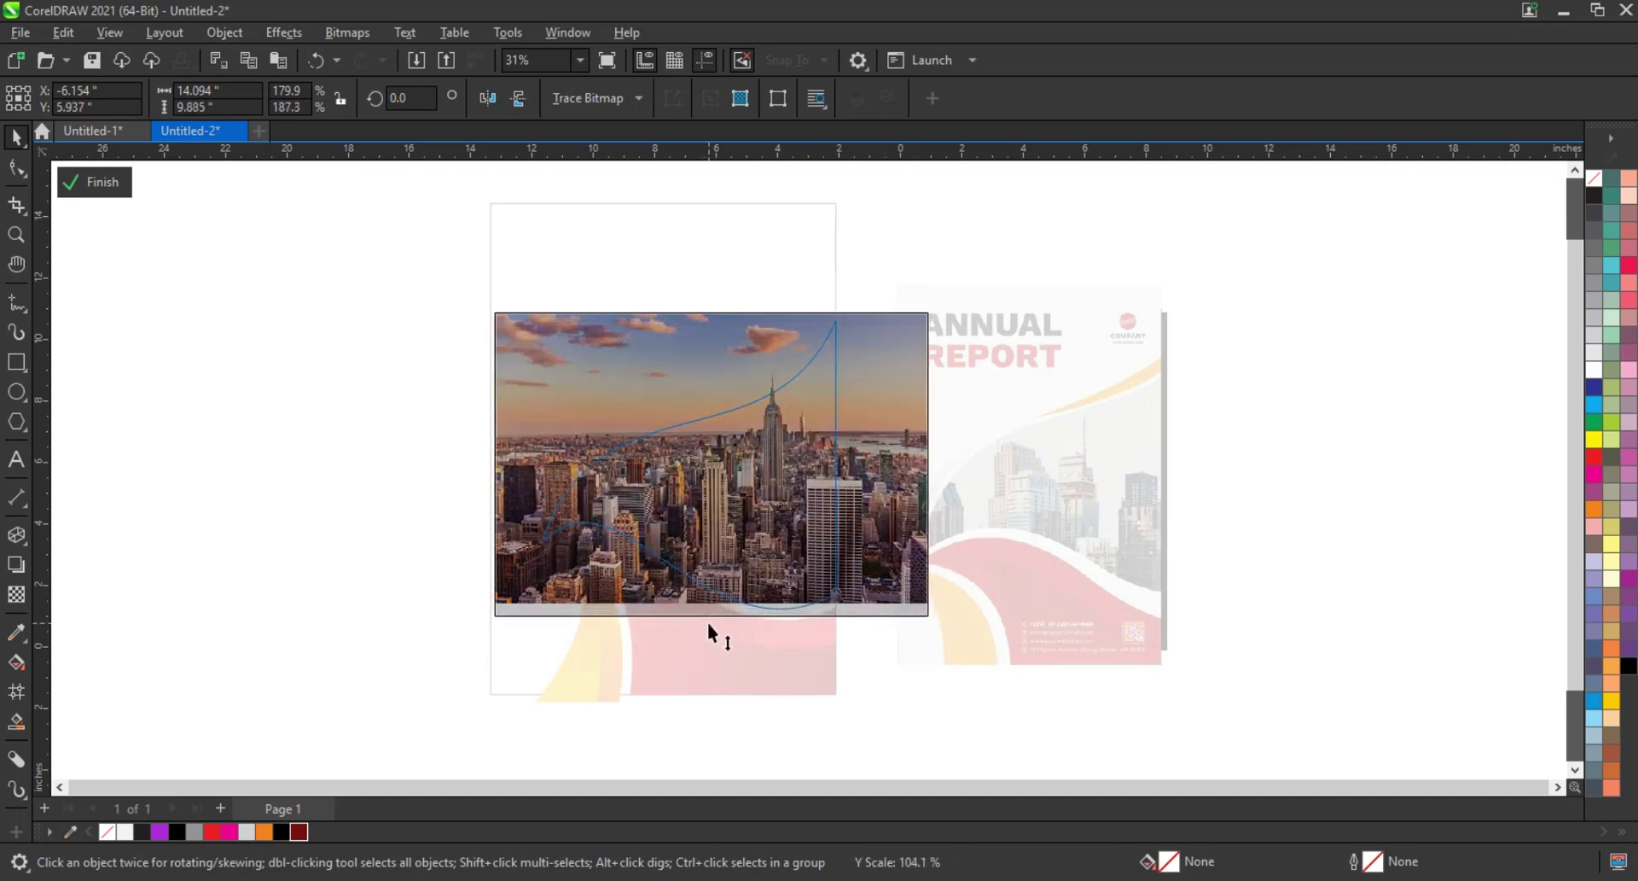
left_click(1365, 457)
left_click(616, 383)
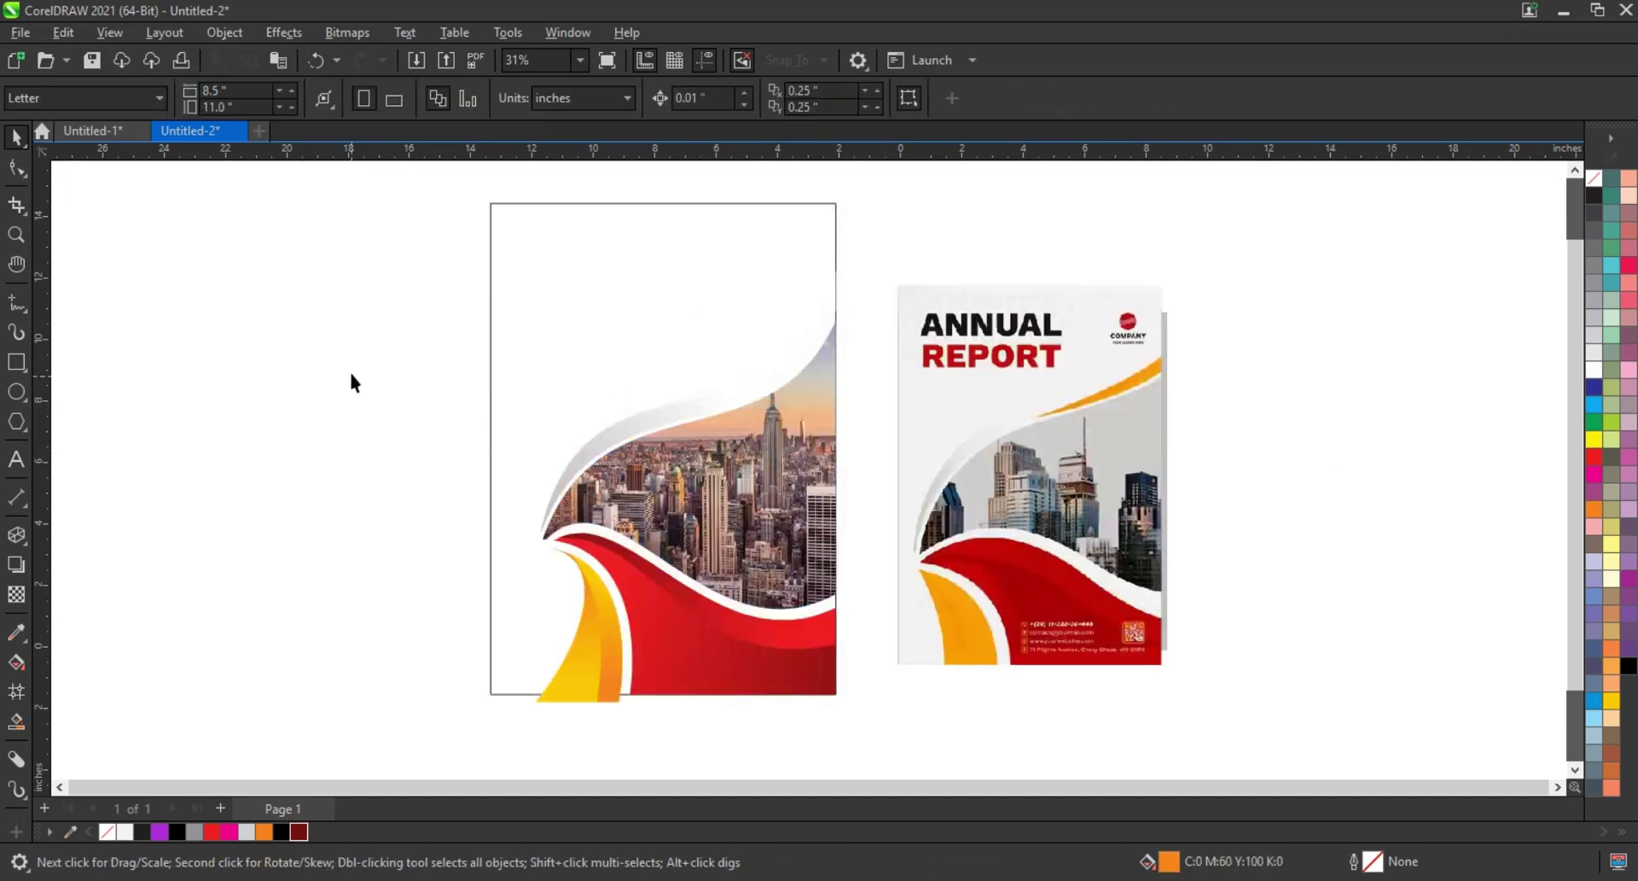
Check the cover artwork against the reference and zoom in on both covers
left_click_drag(348, 231, 877, 729)
left_click(673, 339)
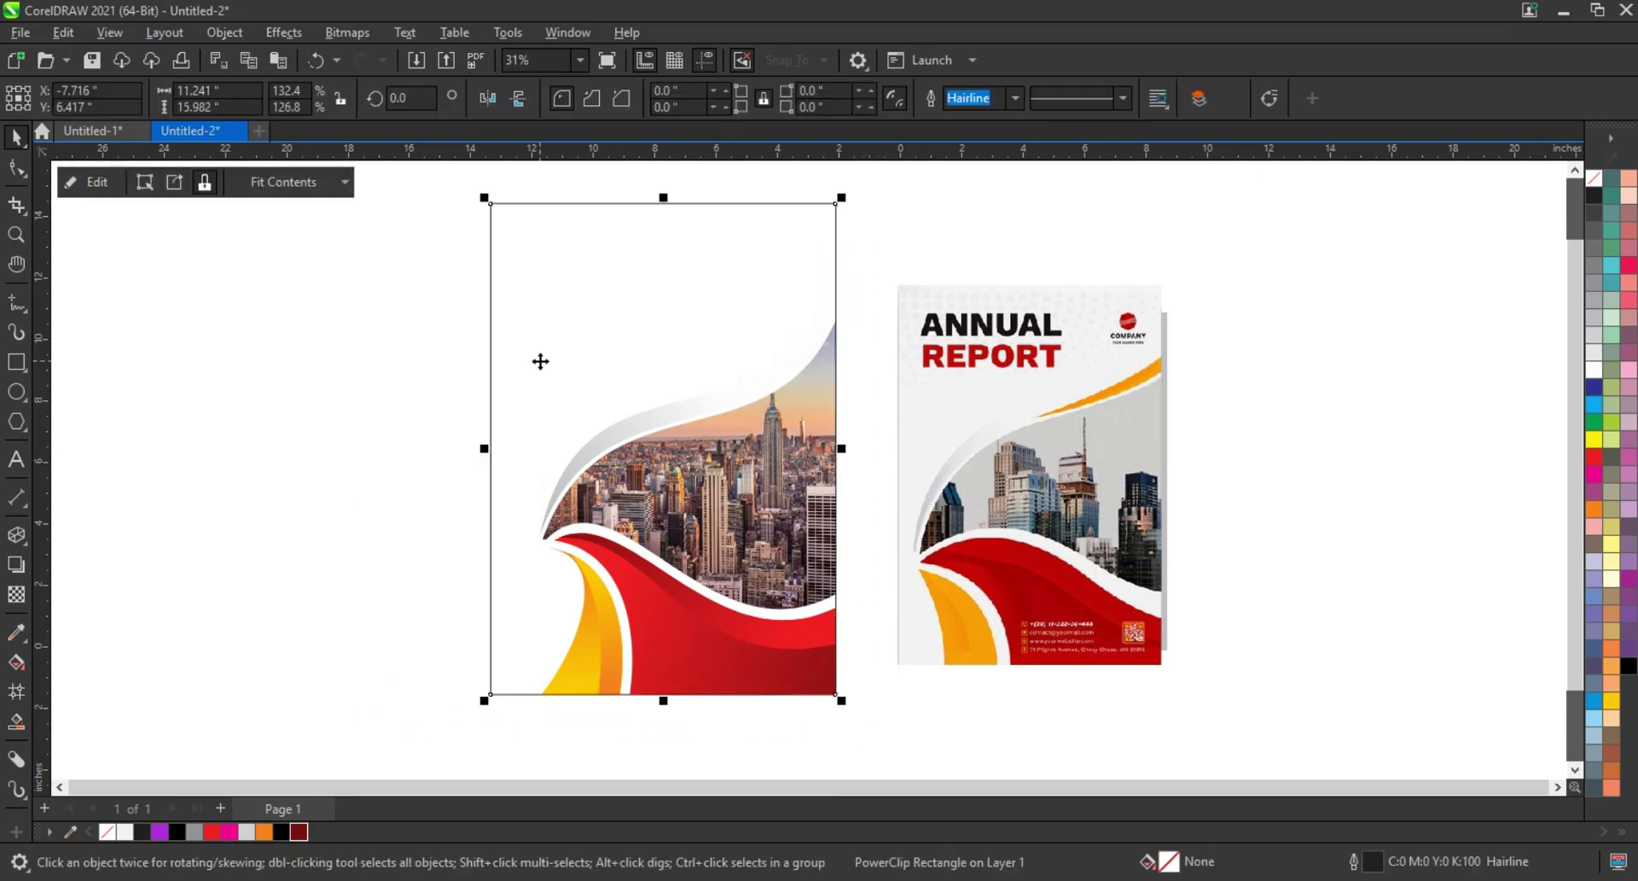
left_click(540, 355)
scroll(1109, 555, "down", 1)
left_click(1142, 575)
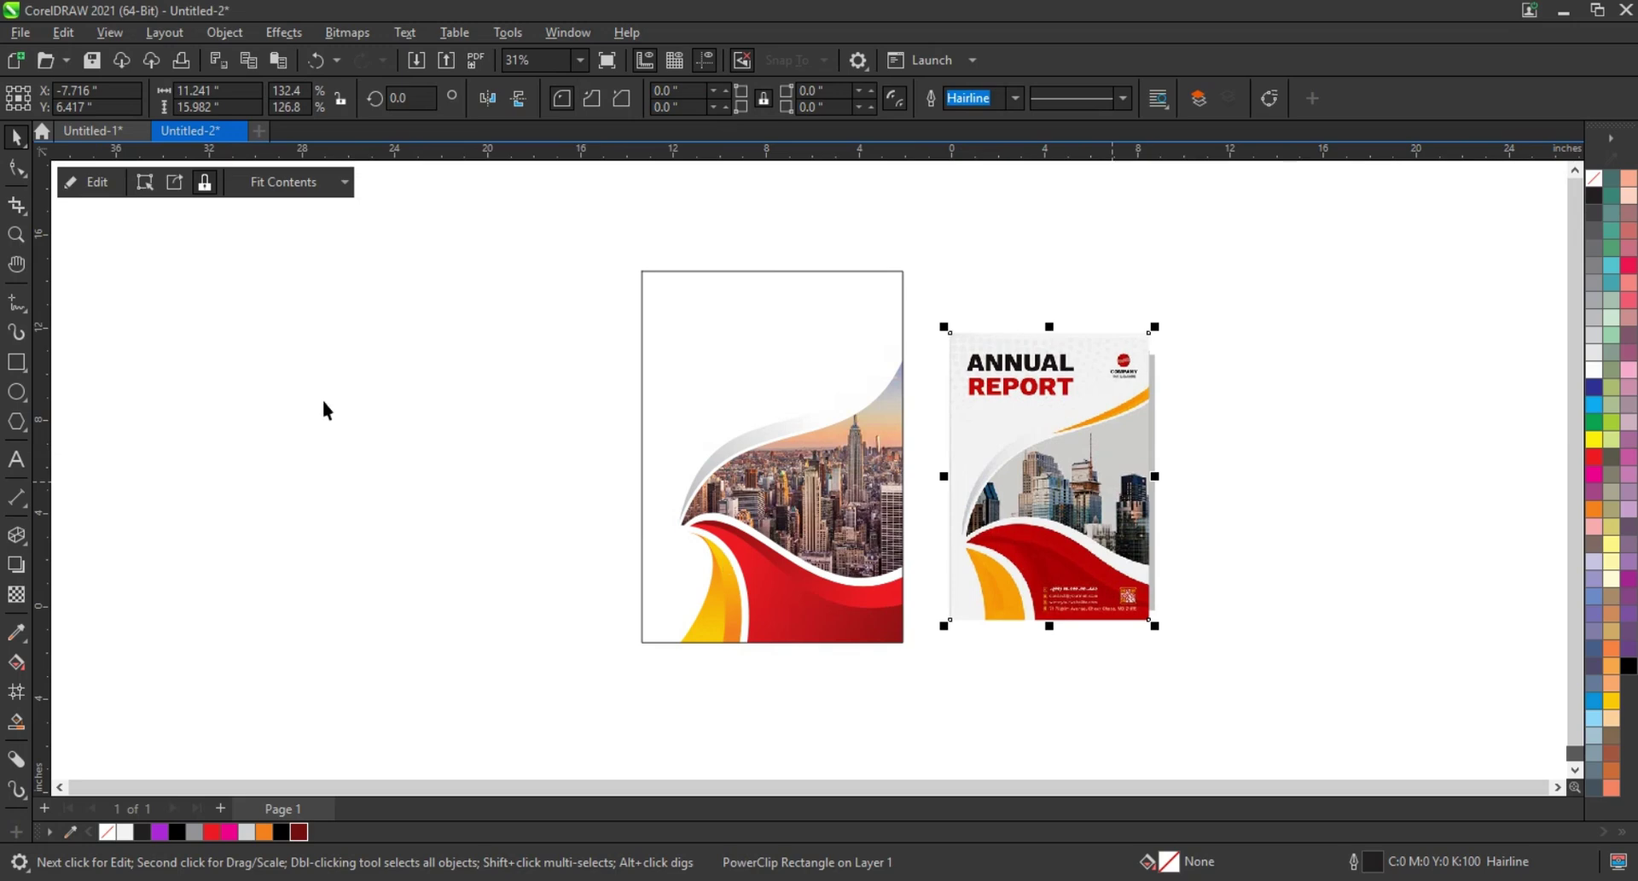
left_click(16, 234)
left_click_drag(602, 256, 1190, 661)
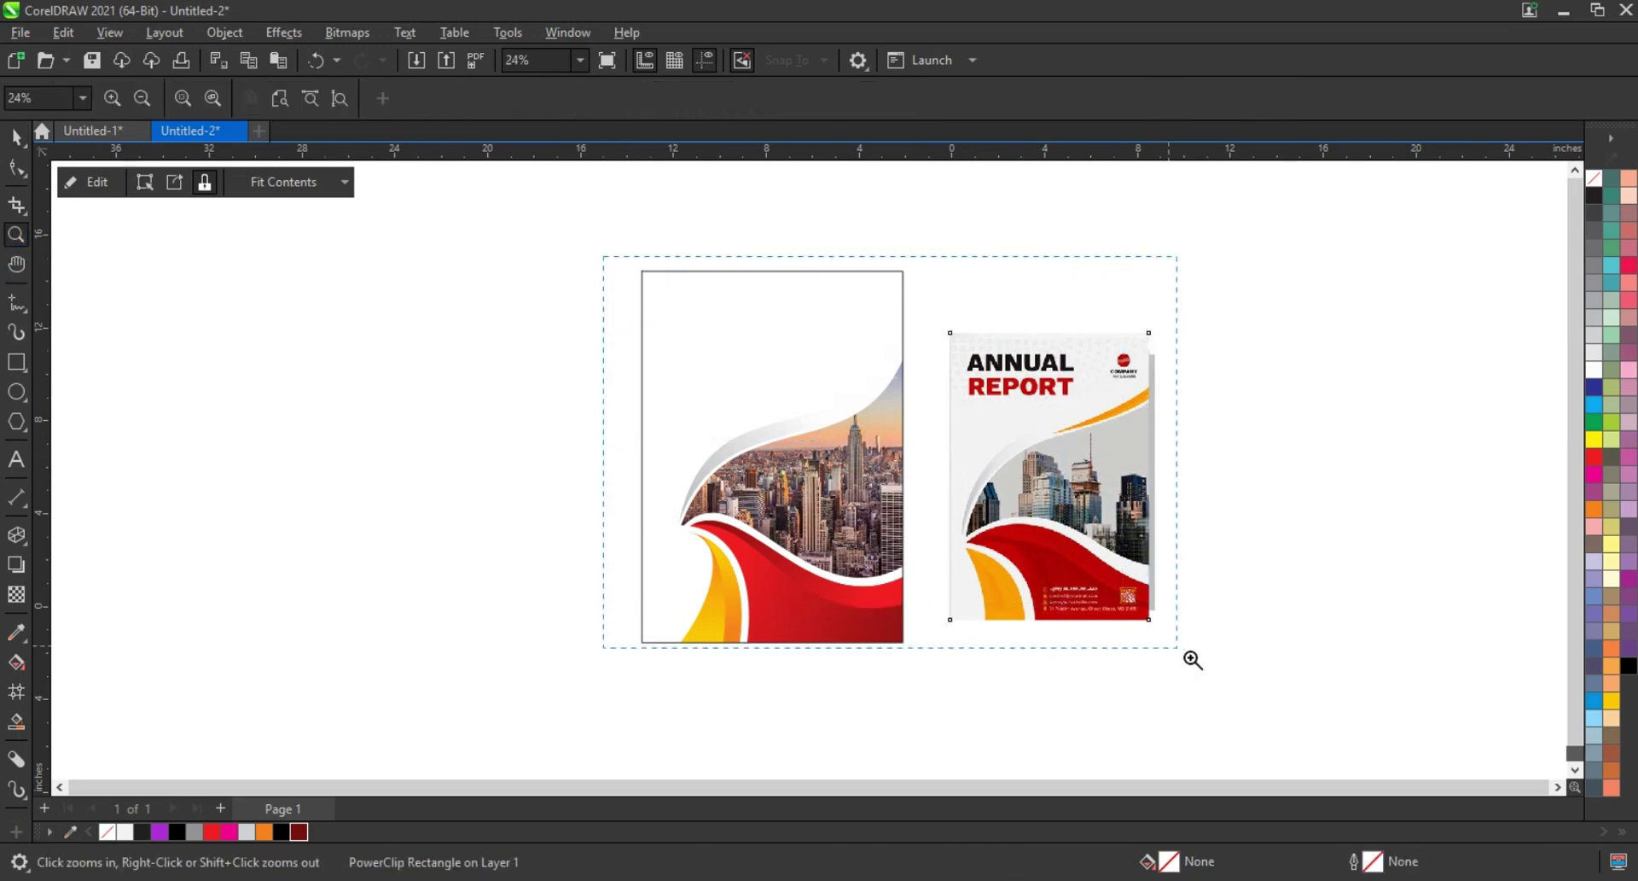
left_click(16, 302)
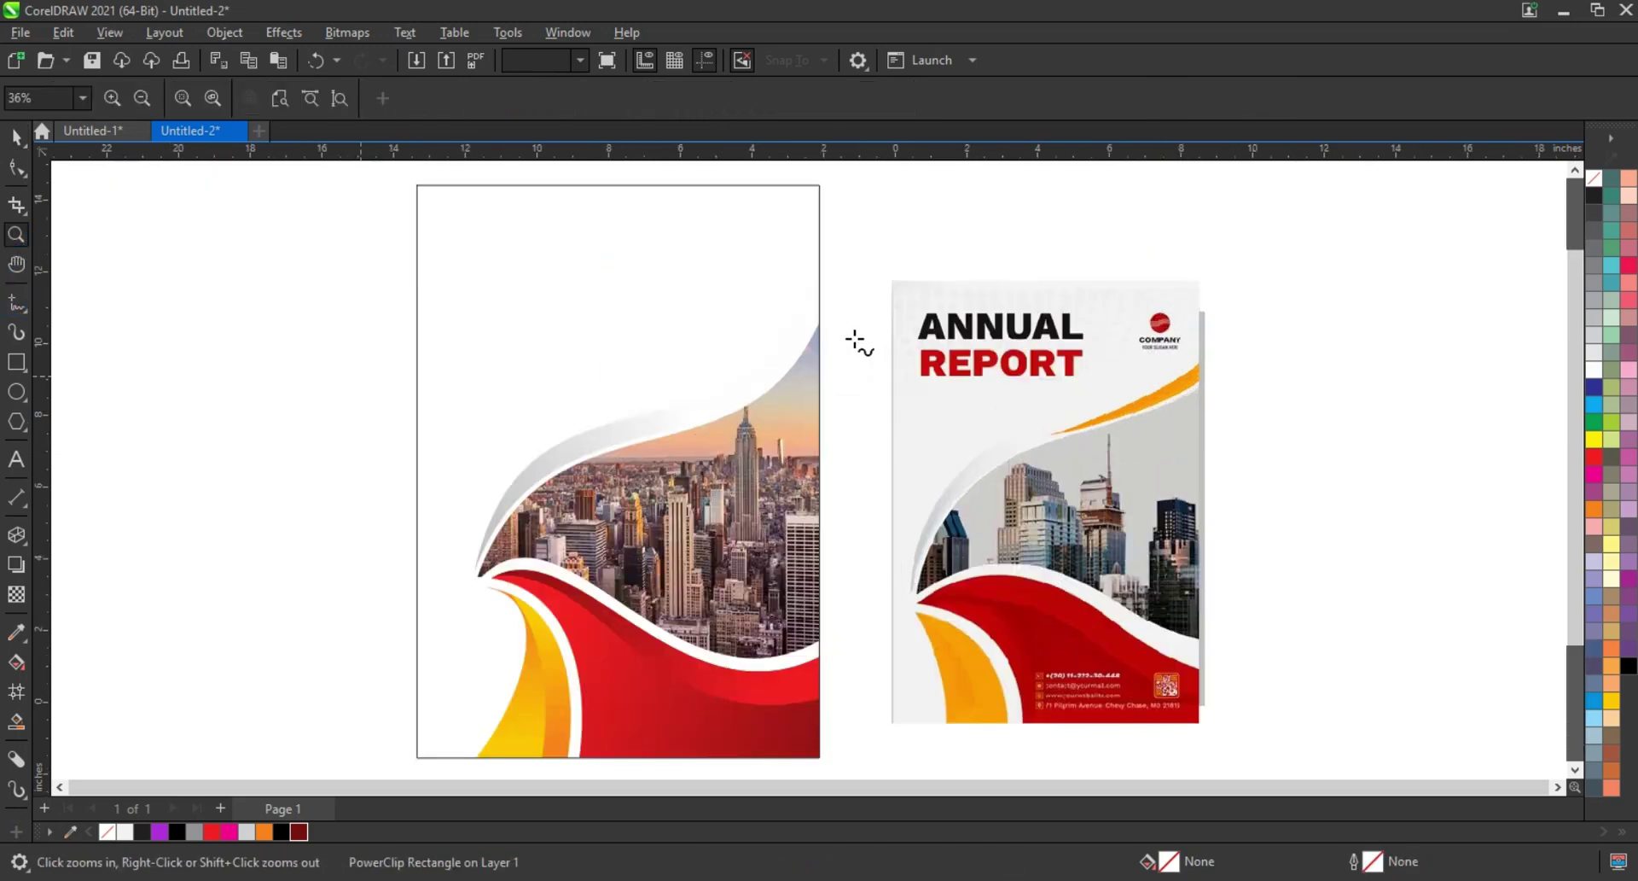
Draw an orange triangle at the right edge and bend its edges into a thin curved sliver
left_click(826, 300)
left_click(677, 424)
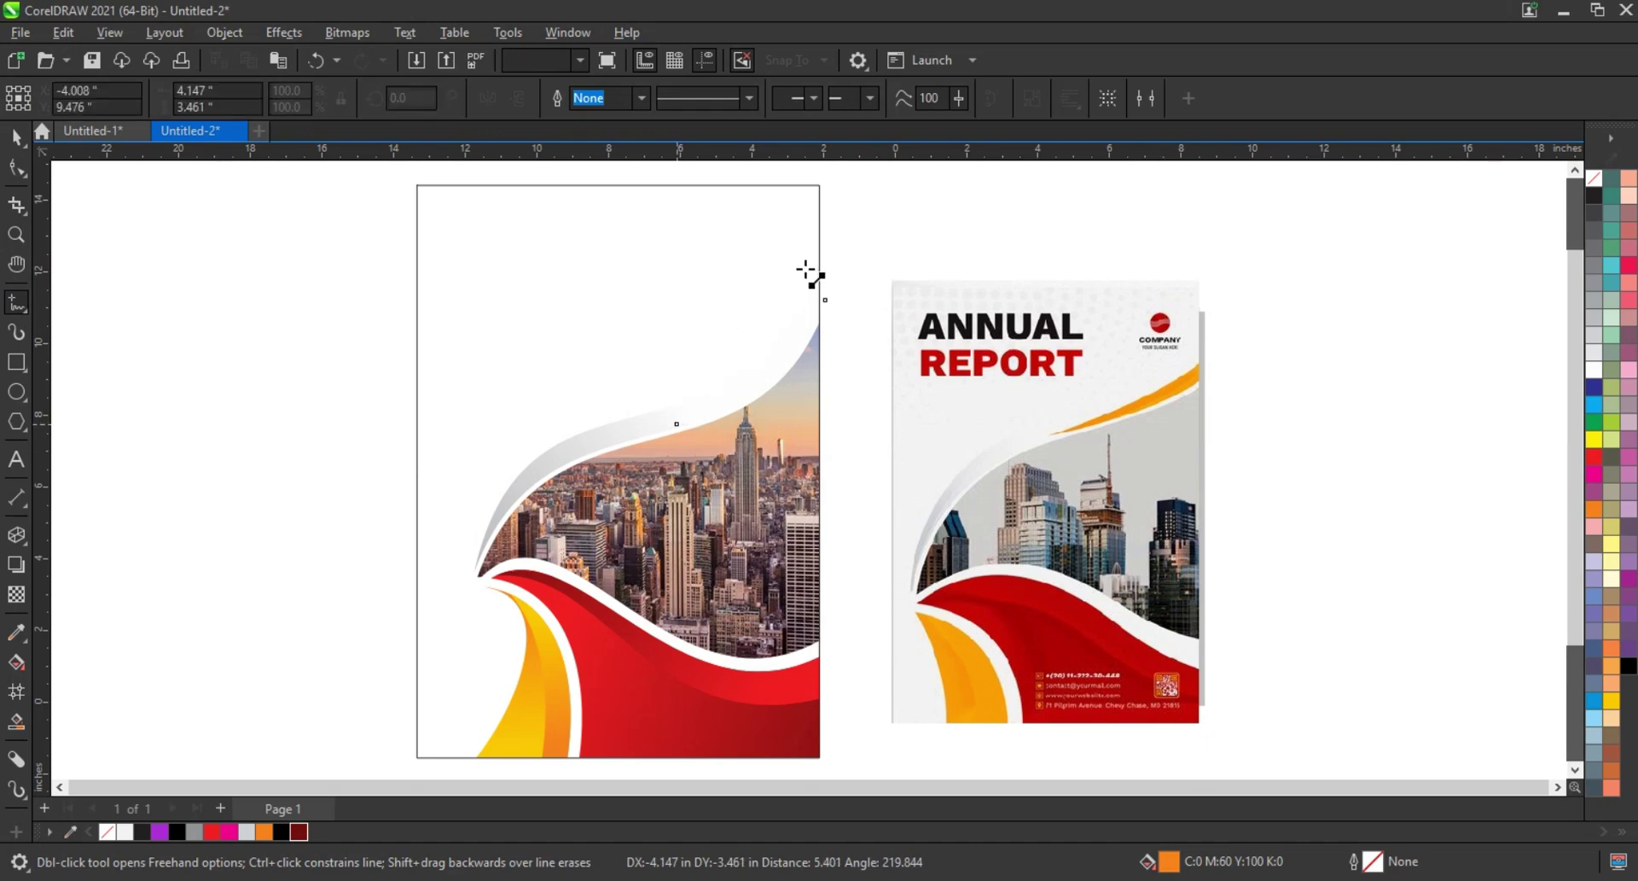
left_click(822, 262)
left_click(825, 299)
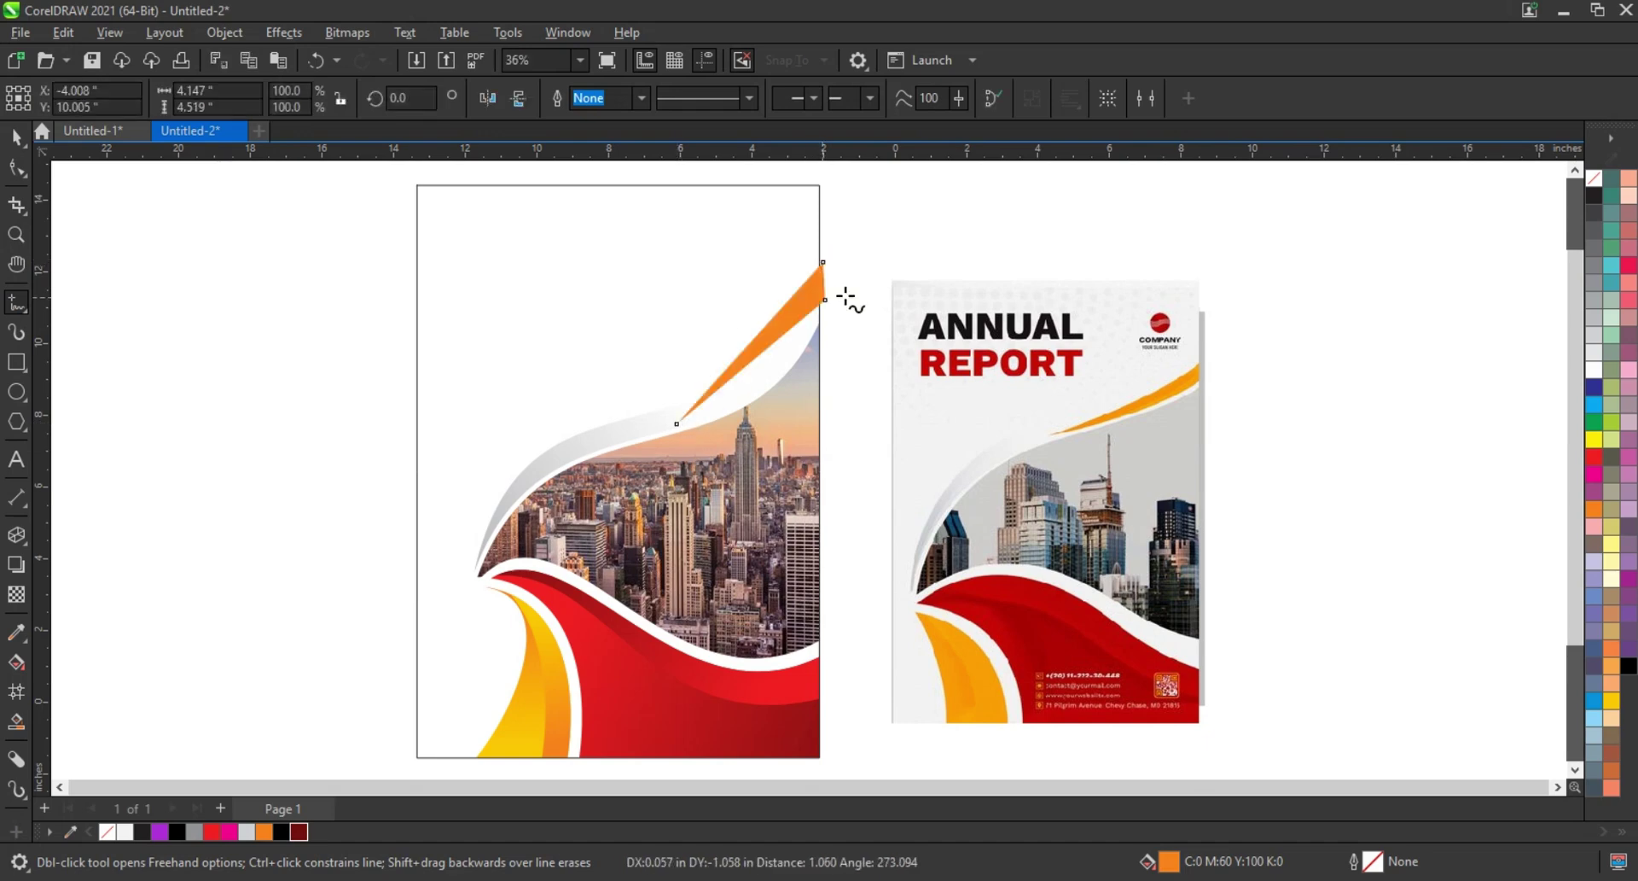
key("F10")
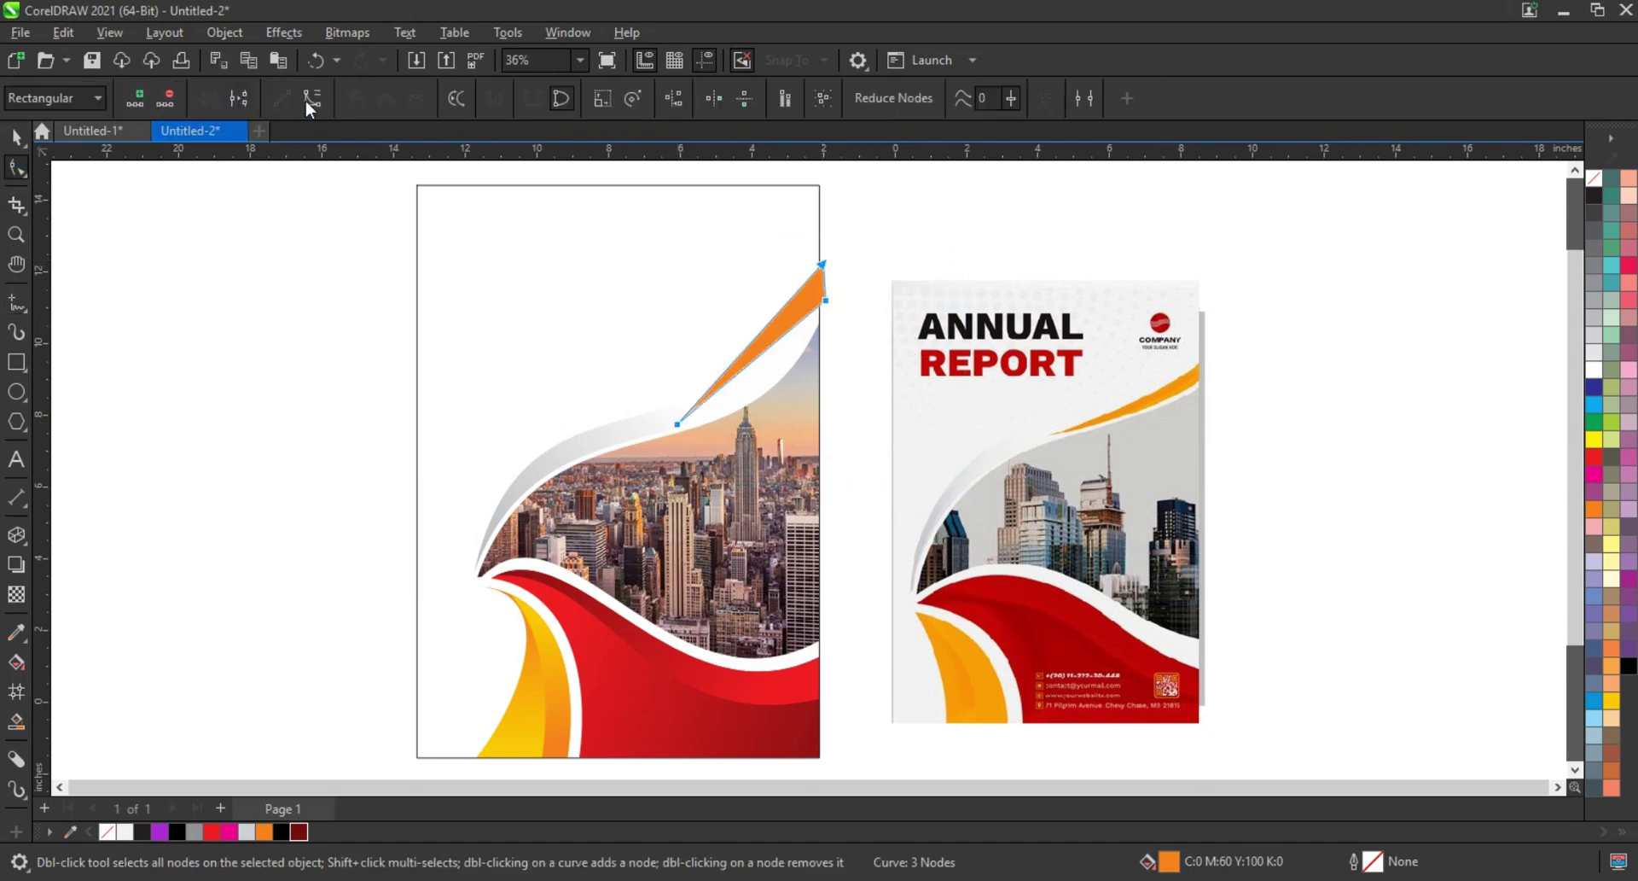
mouse_move(762, 365)
left_mouse_down()
mouse_move(764, 387)
mouse_move(771, 344)
left_mouse_up()
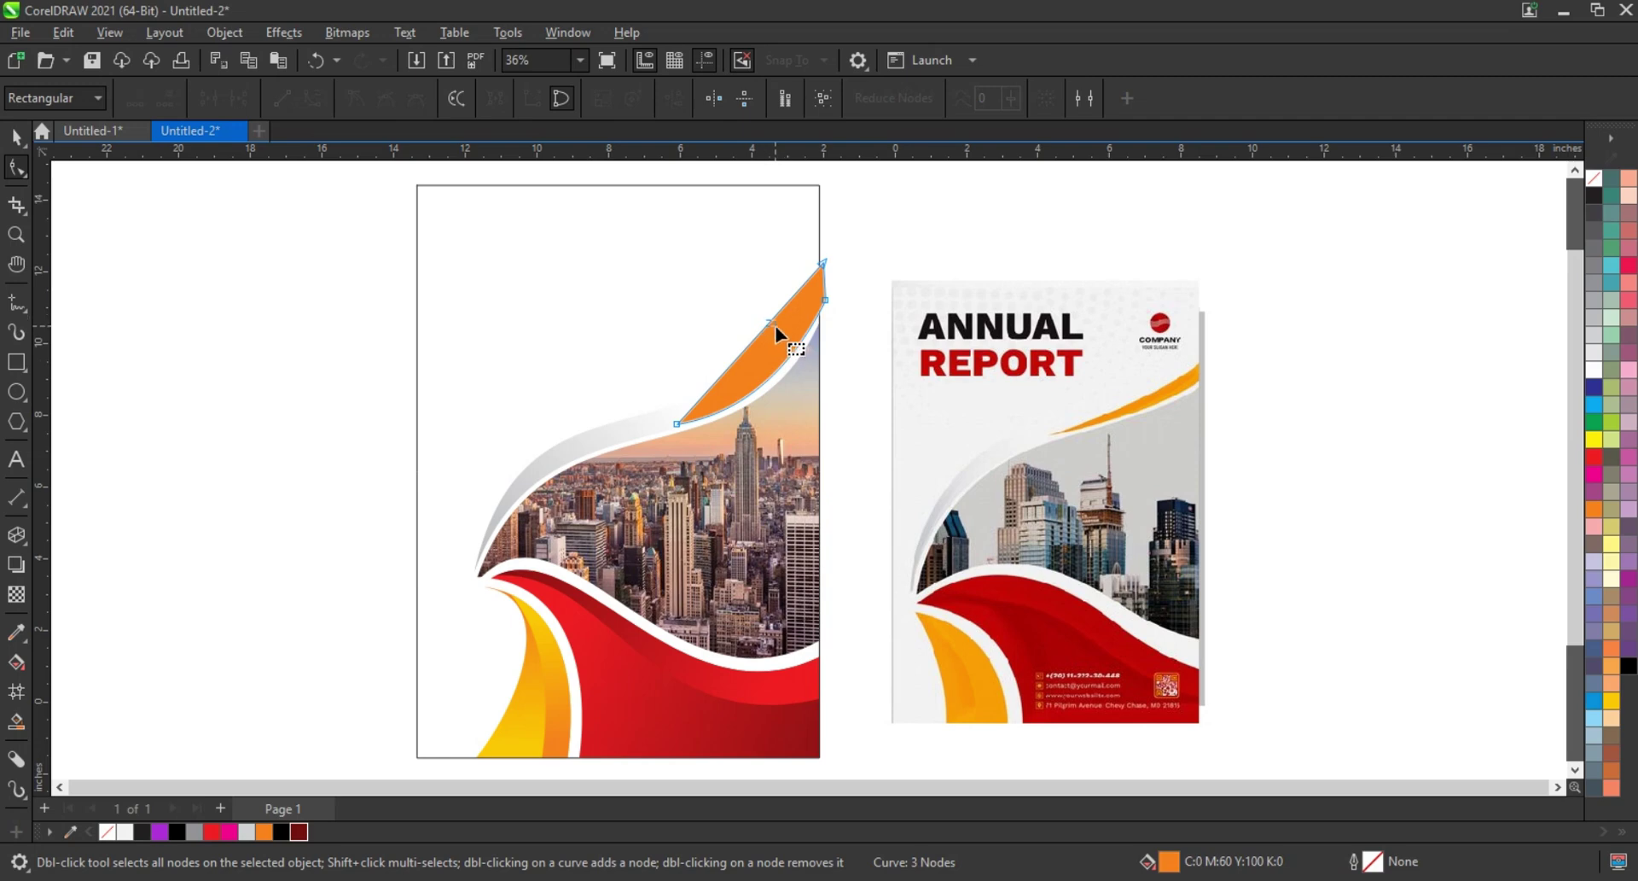
mouse_move(766, 322)
left_mouse_down()
mouse_move(789, 341)
mouse_move(774, 359)
left_mouse_up()
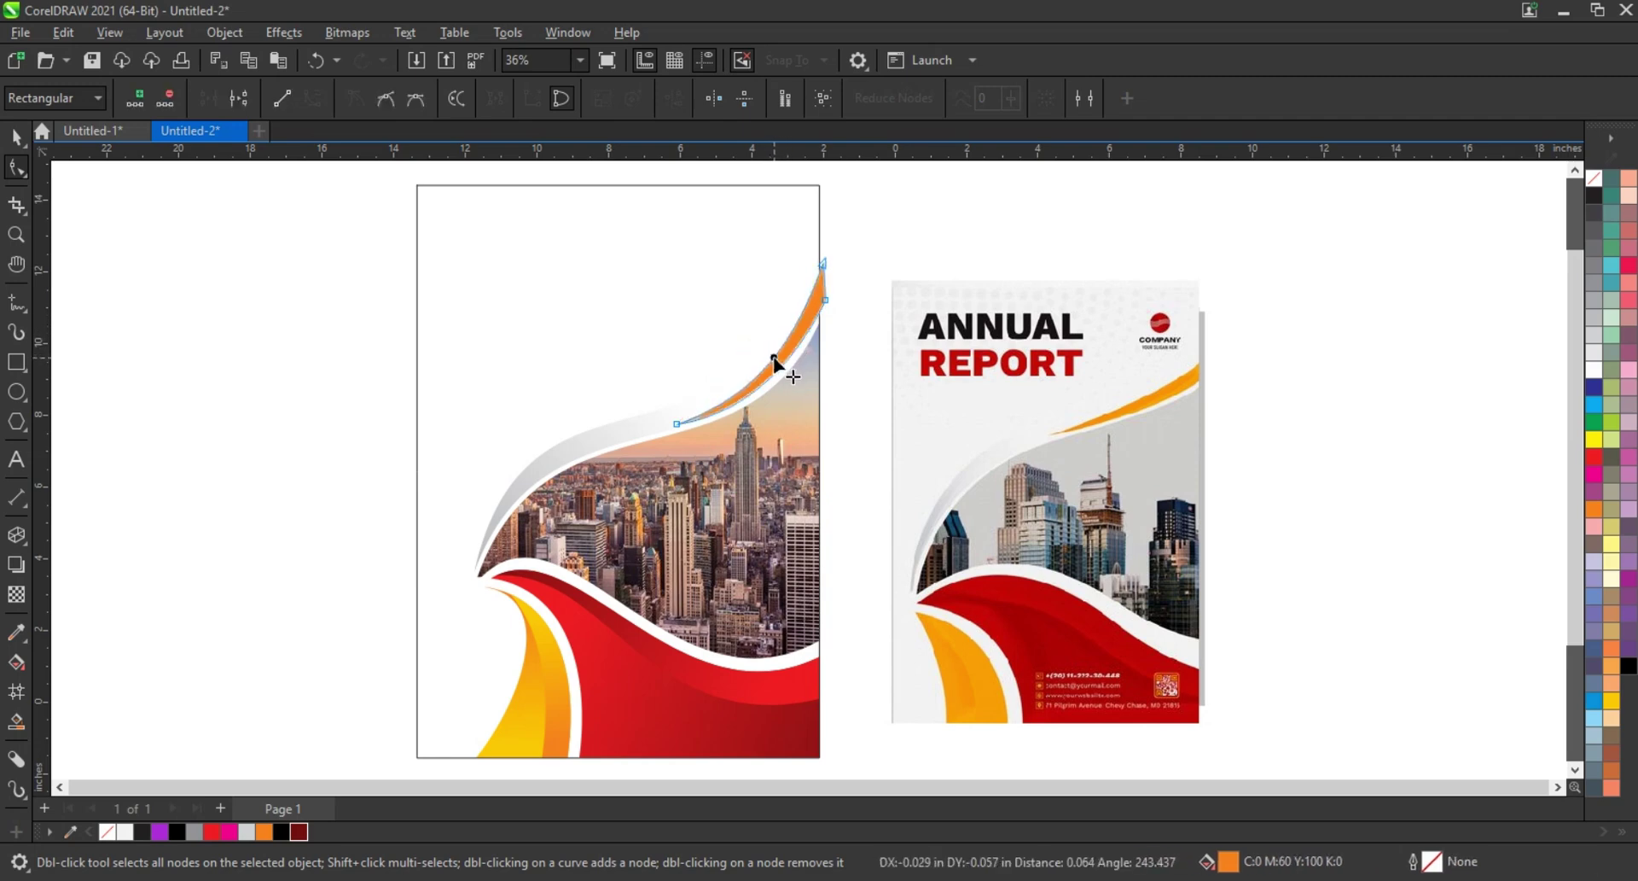
Select the orange accent, then select both covers to compare them
left_click(15, 138)
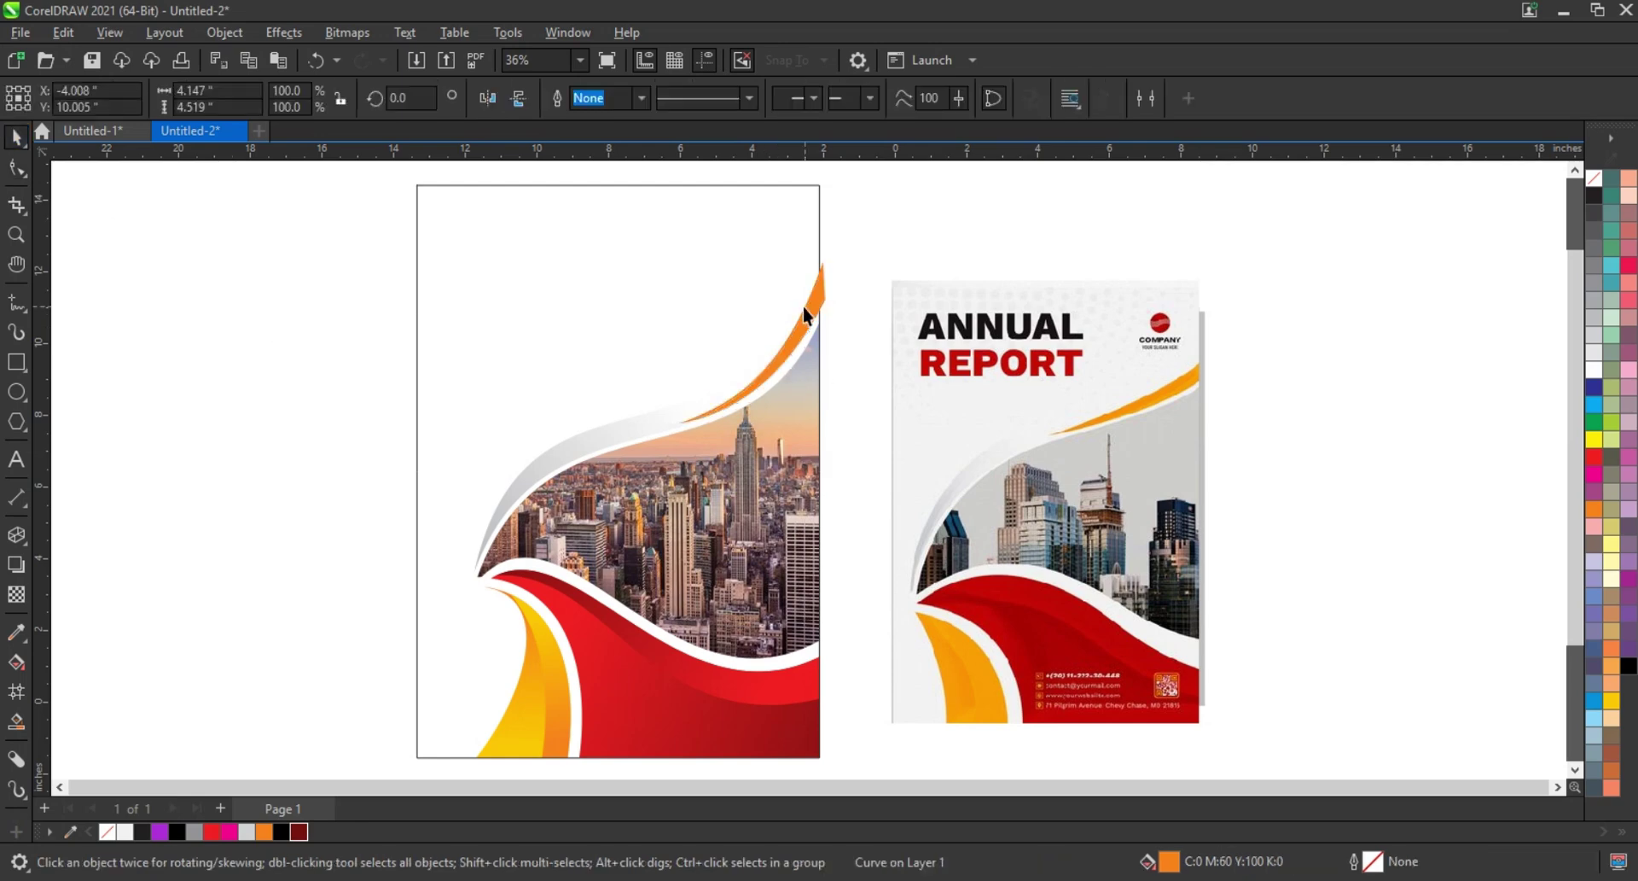
left_click(750, 329)
left_click(444, 395)
scroll(344, 444, "down", 1)
left_click(344, 444)
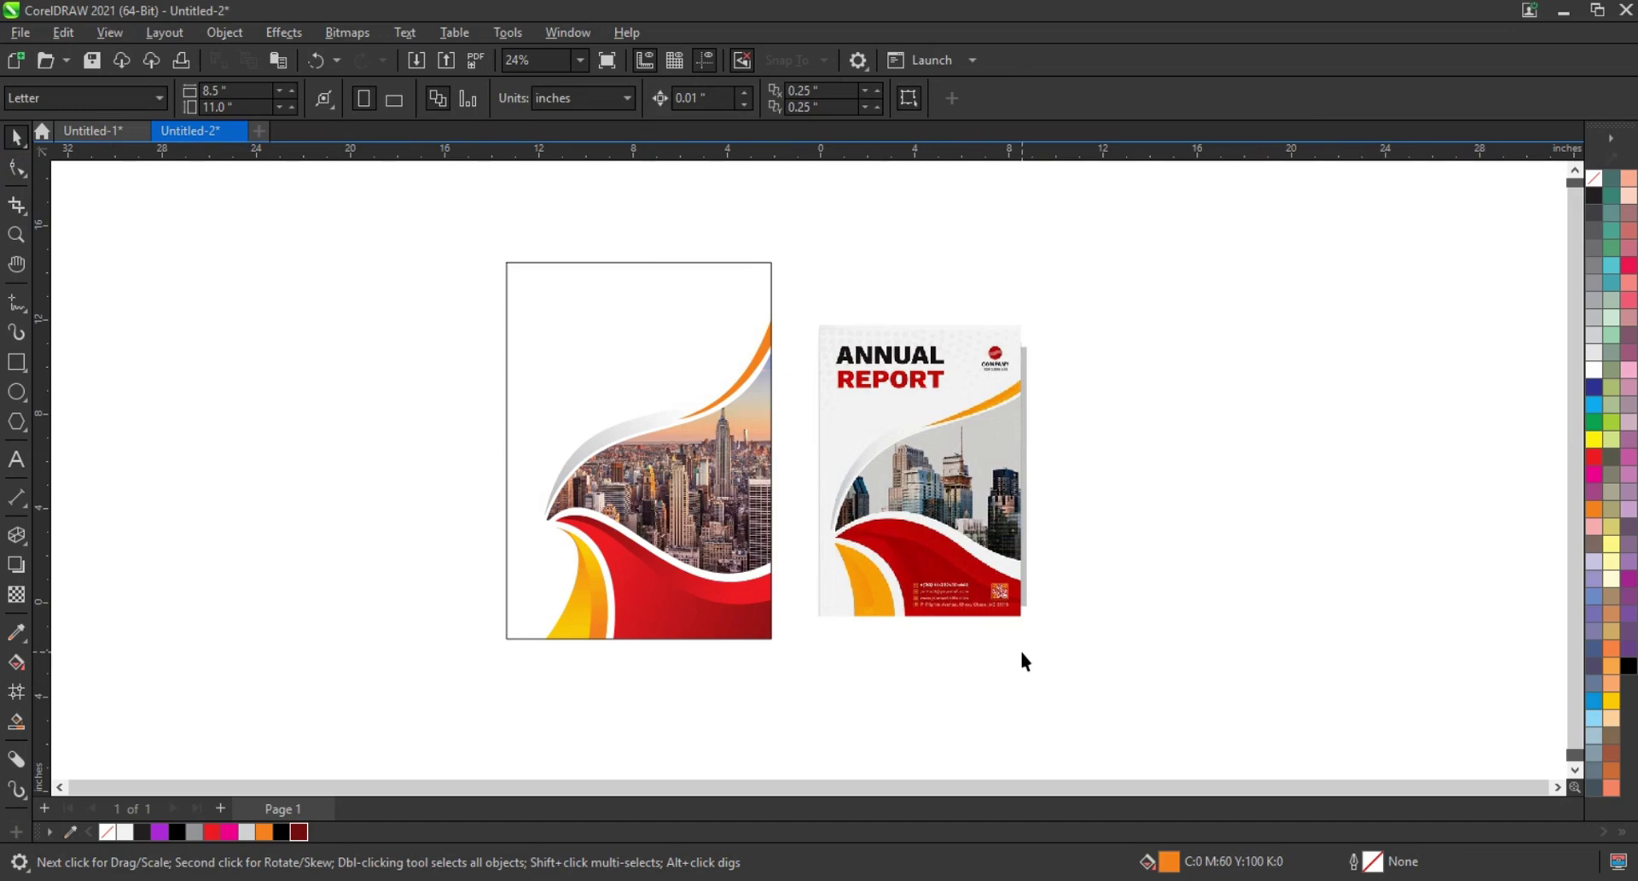
left_click_drag(1199, 680, 432, 218)
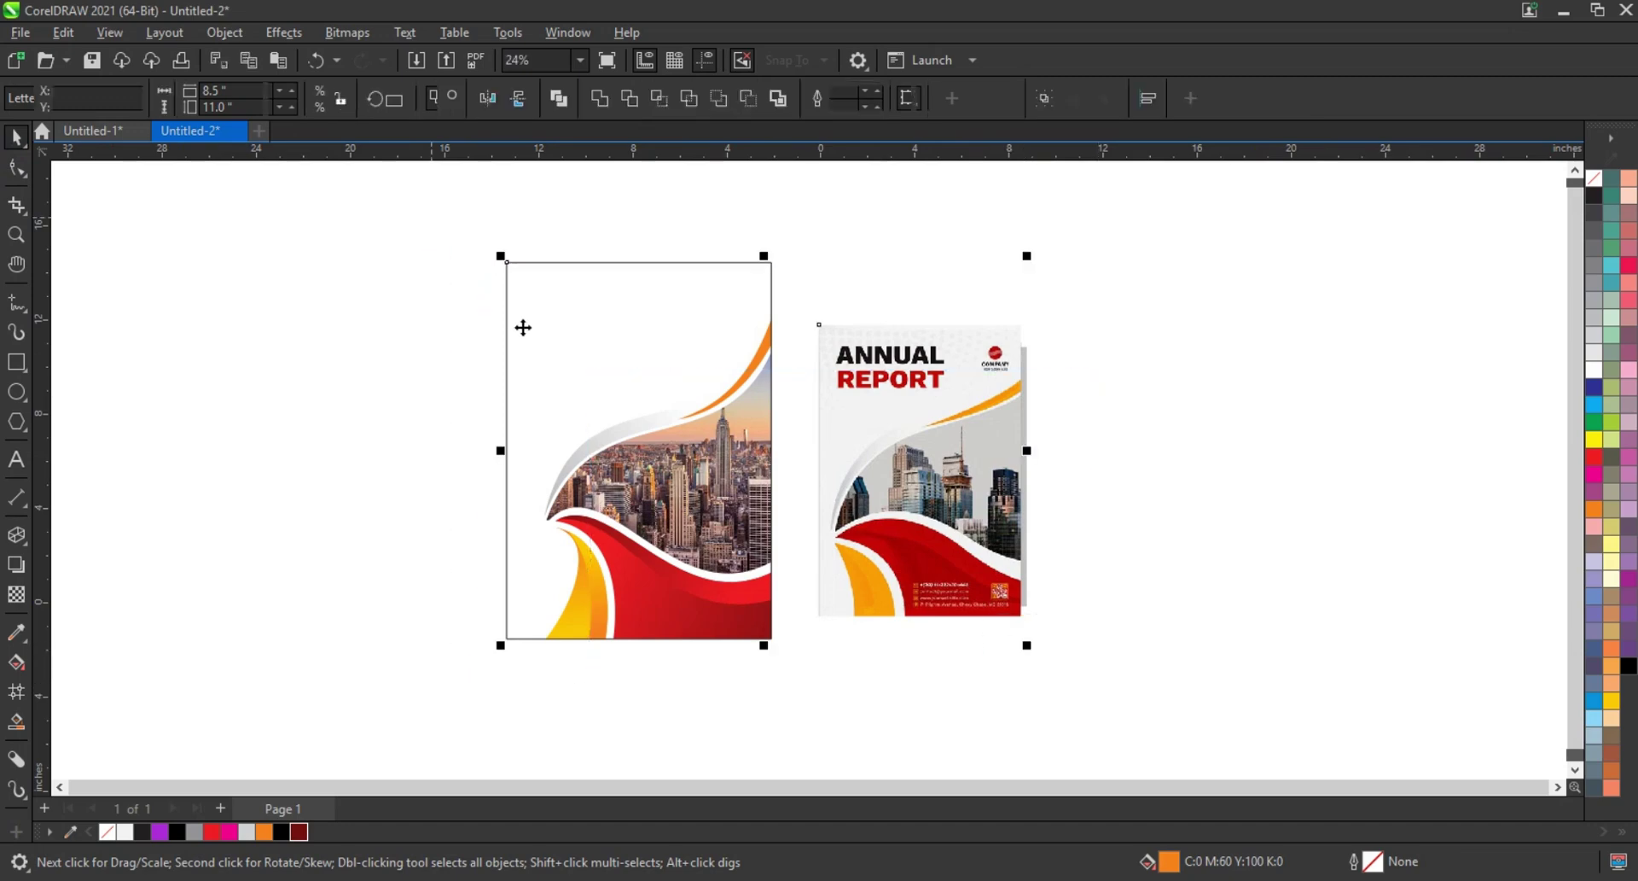
scroll(523, 328, "up", 1)
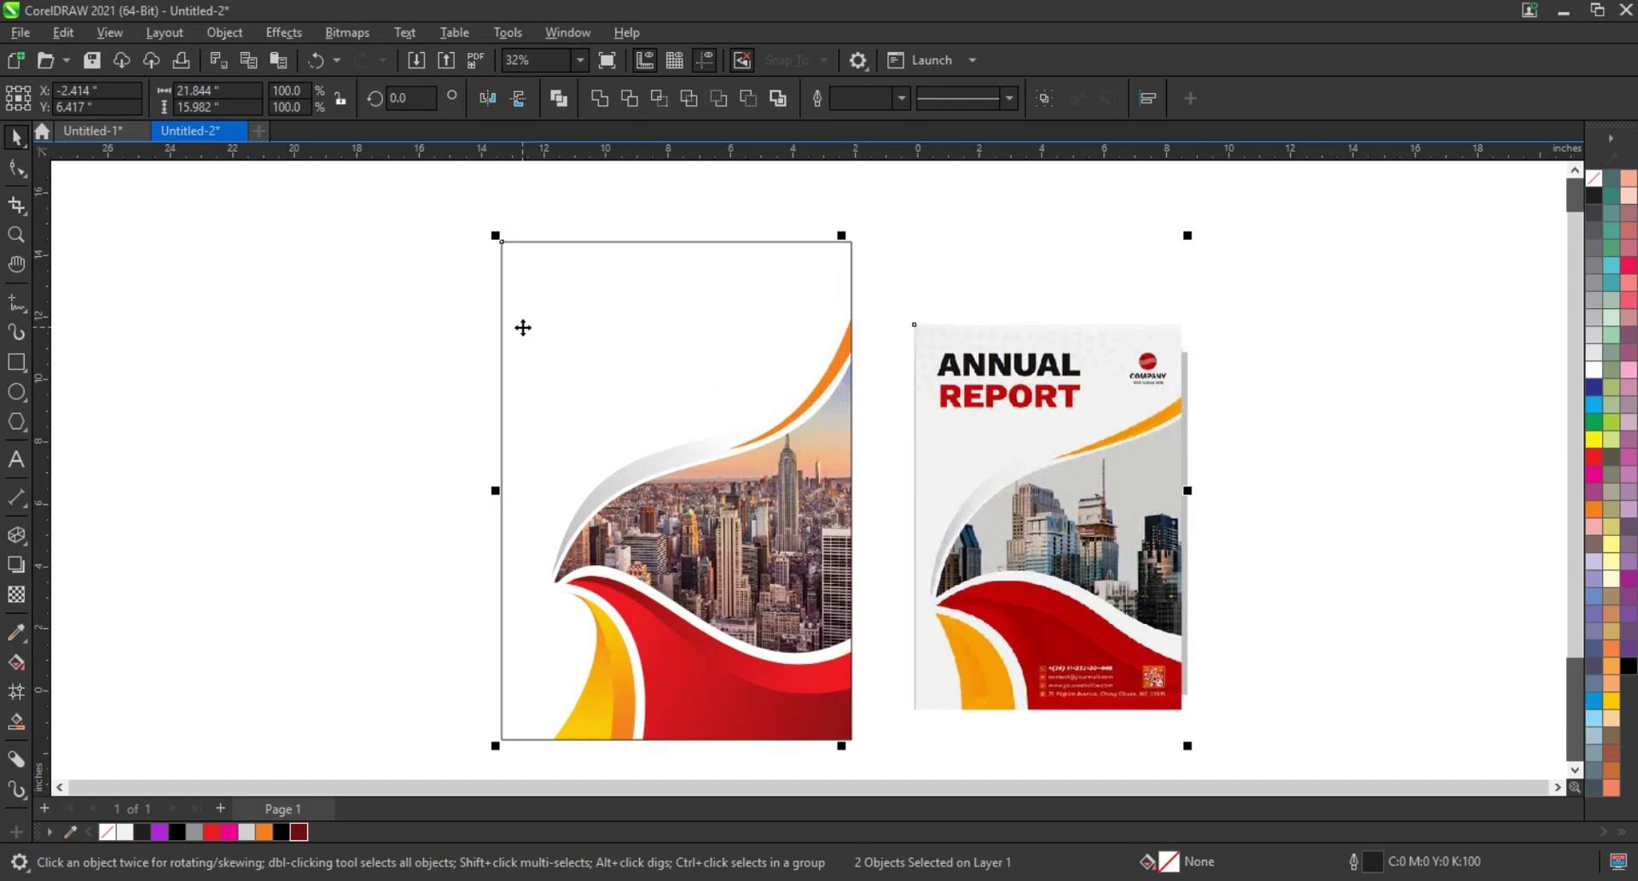